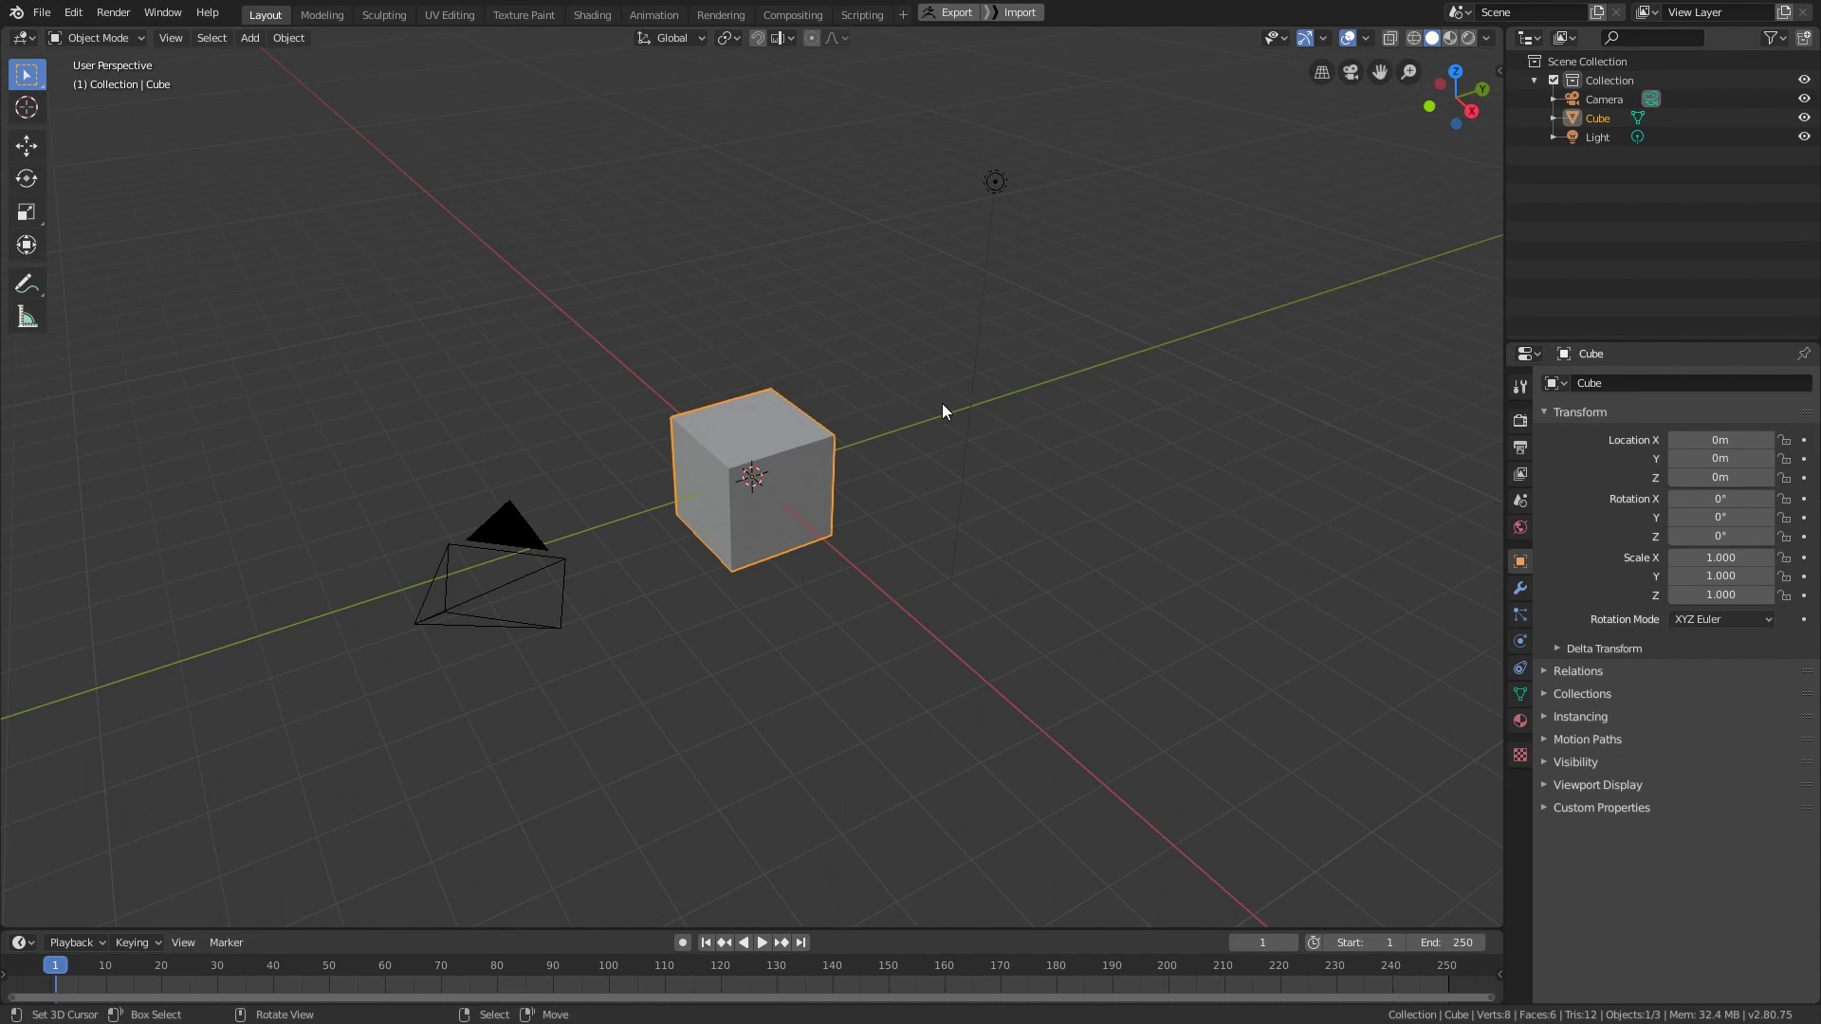
- Flatten the cube to 0.162 Z scale and raise it to 1.2612 m
key(s)
key(z)
key(Escape)
key(s)
key(z)
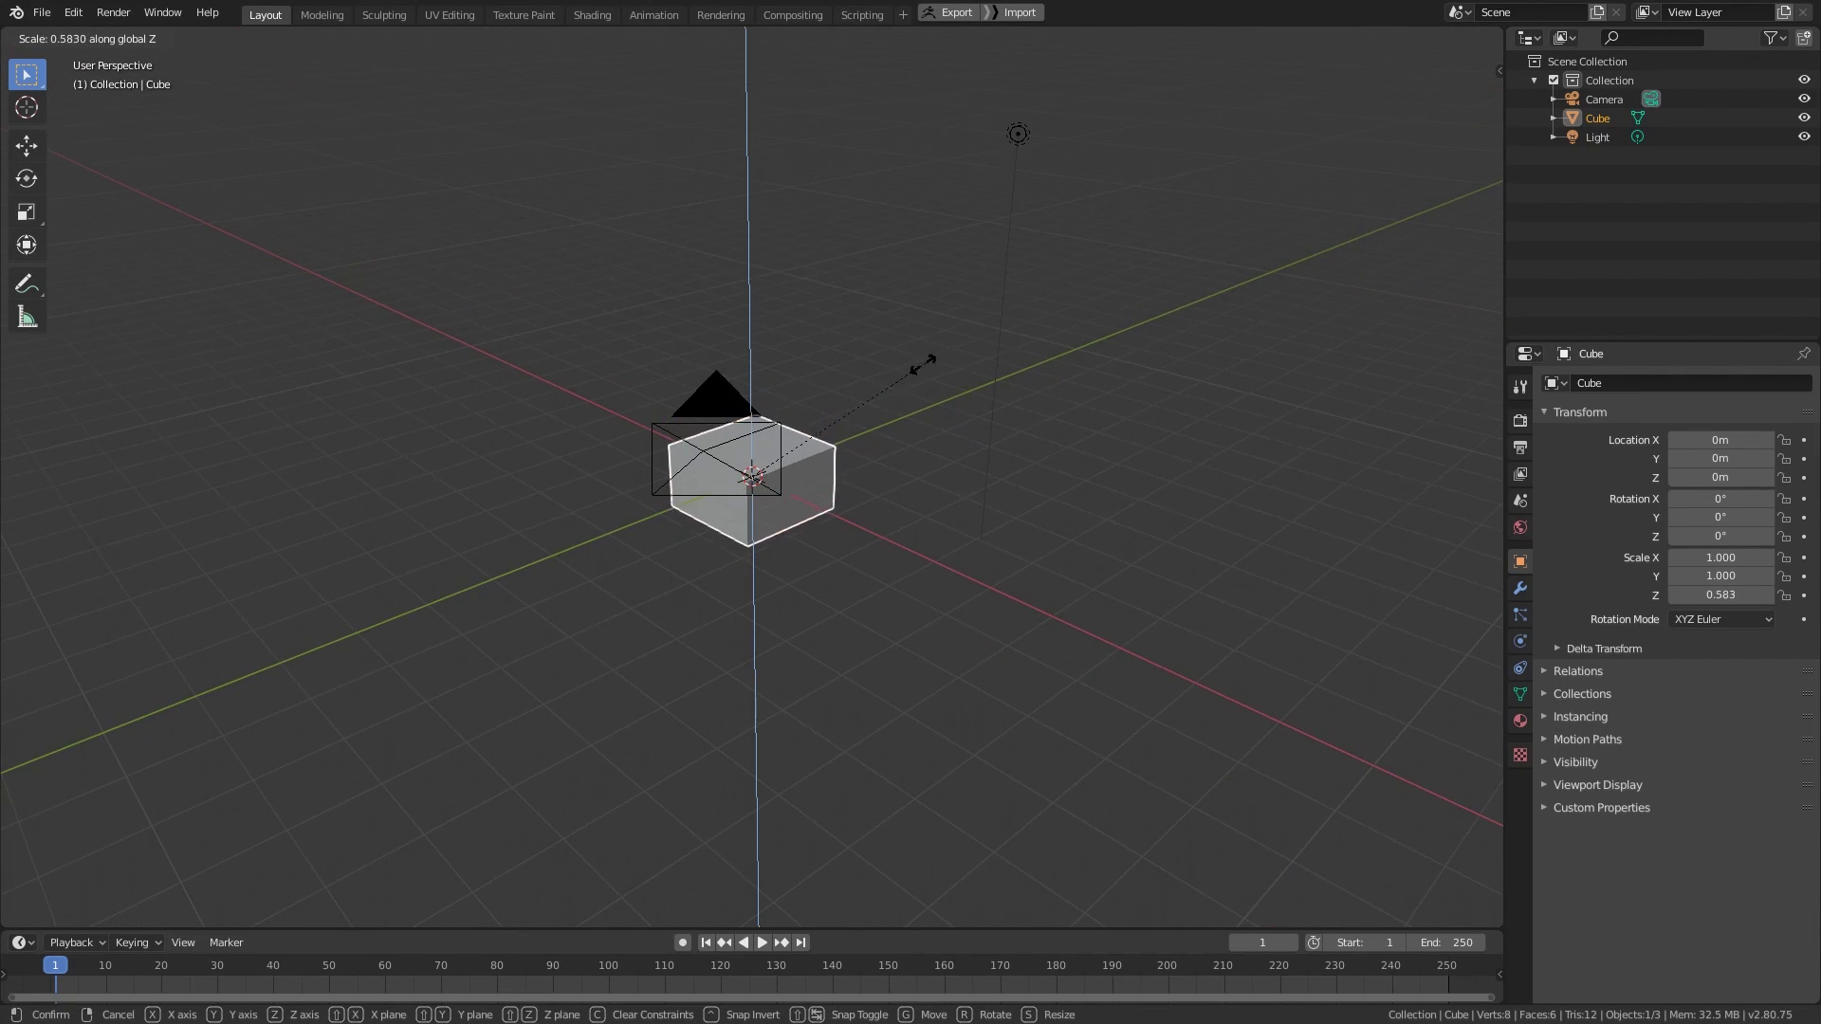
click(800, 443)
key(g)
key(z)
click(806, 391)
- From top view in Edit Mode, add two centred perpendicular edge loops across the slab
key(grave)
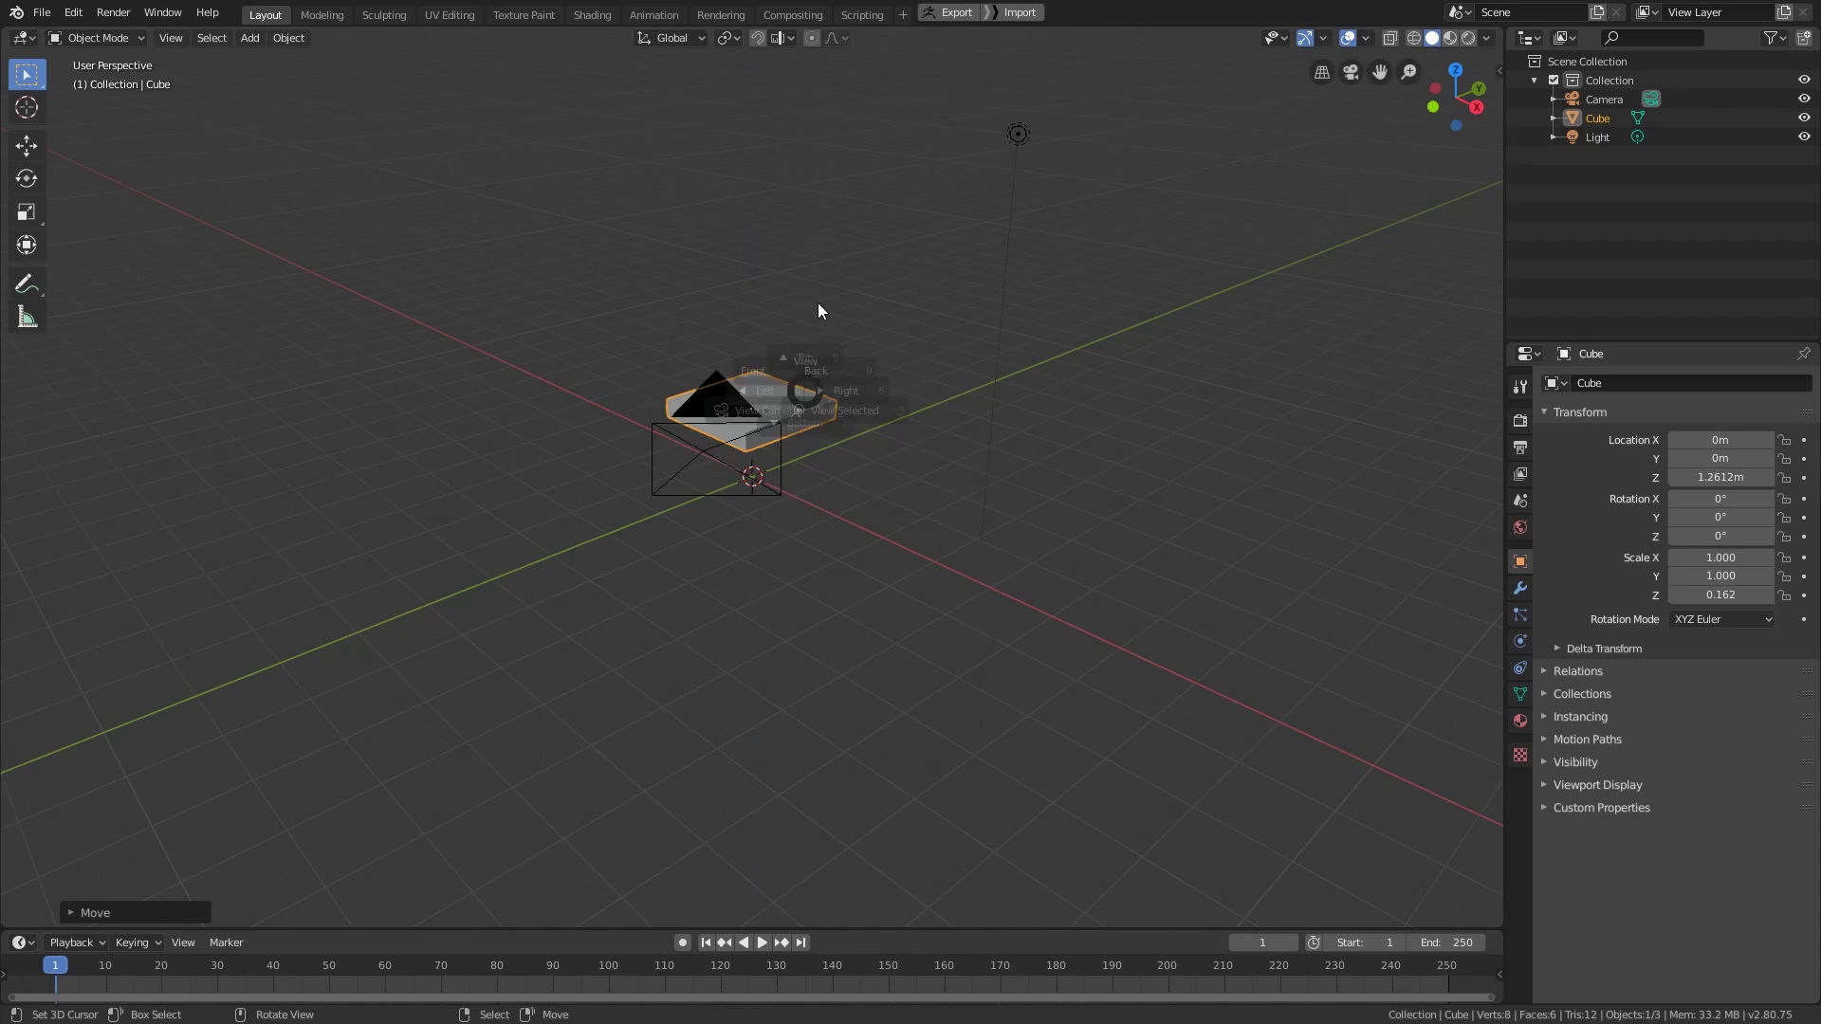
click(819, 311)
shift+middle_drag(756, 475, 842, 484)
key(Tab)
key(ctrl+r)
click(830, 427)
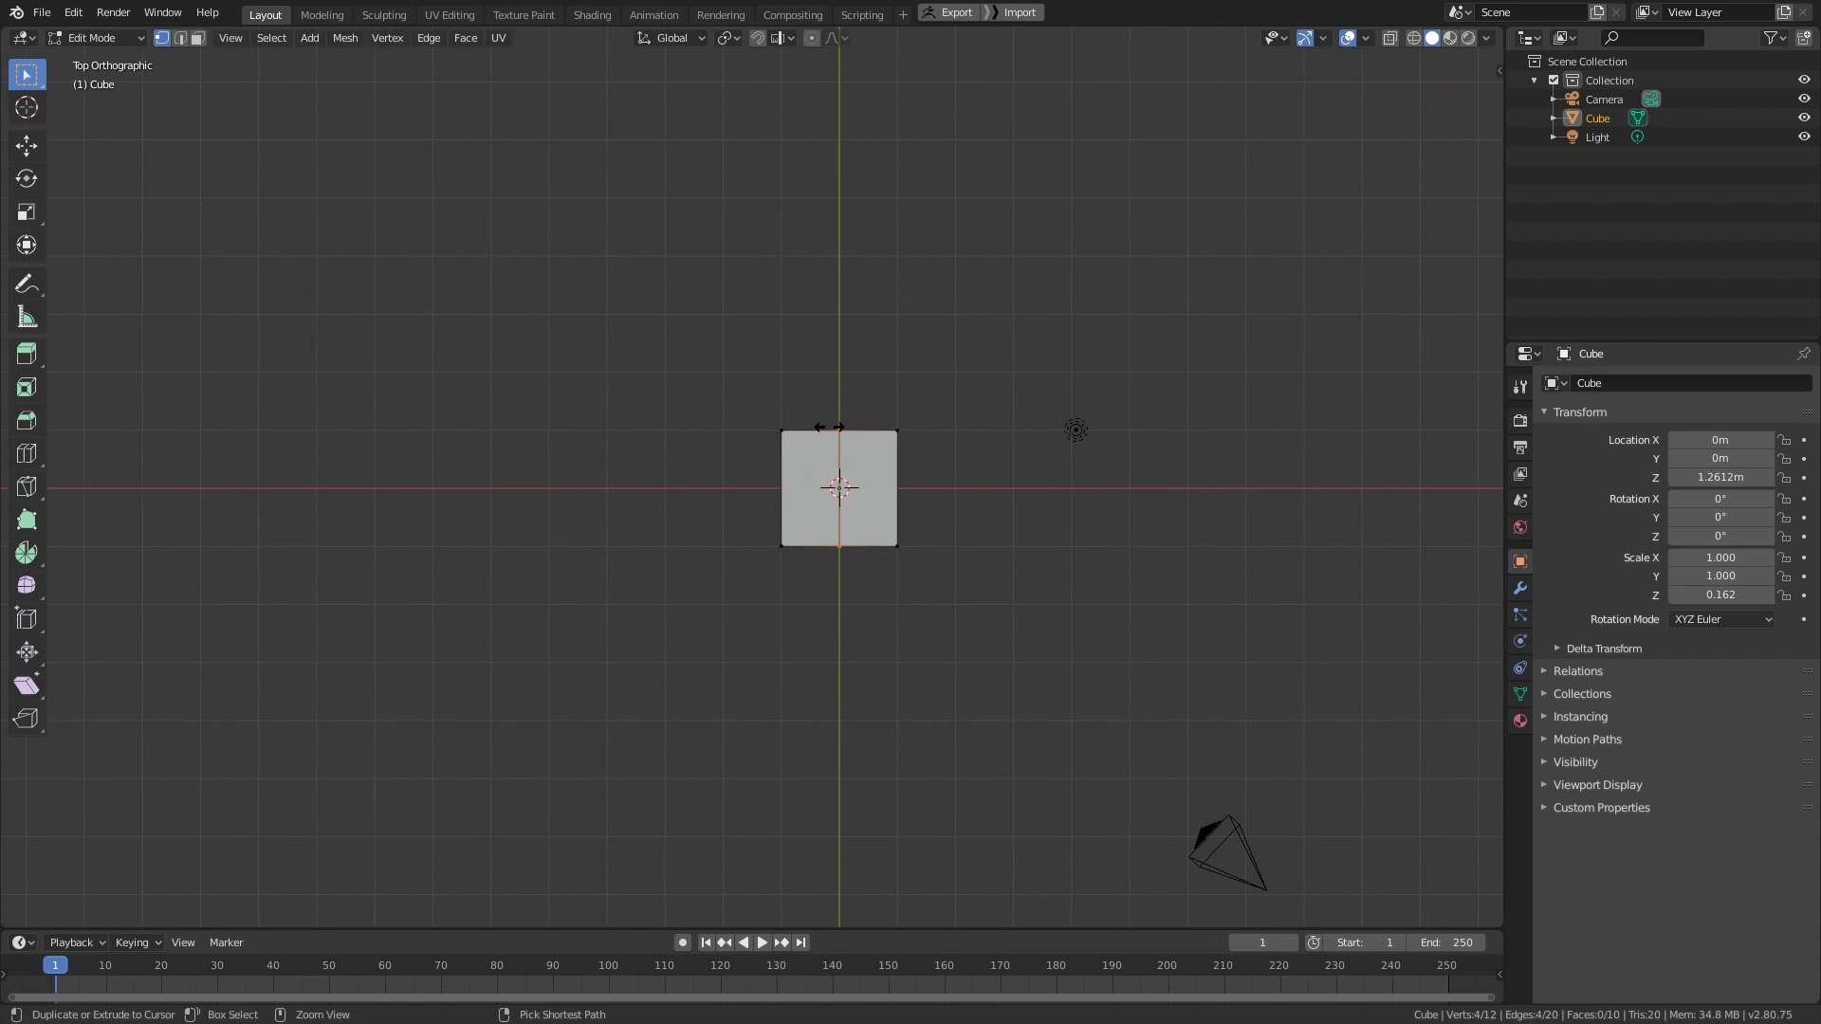
right_click(830, 427)
key(ctrl+r)
click(766, 516)
scroll(772, 534, up, 2)
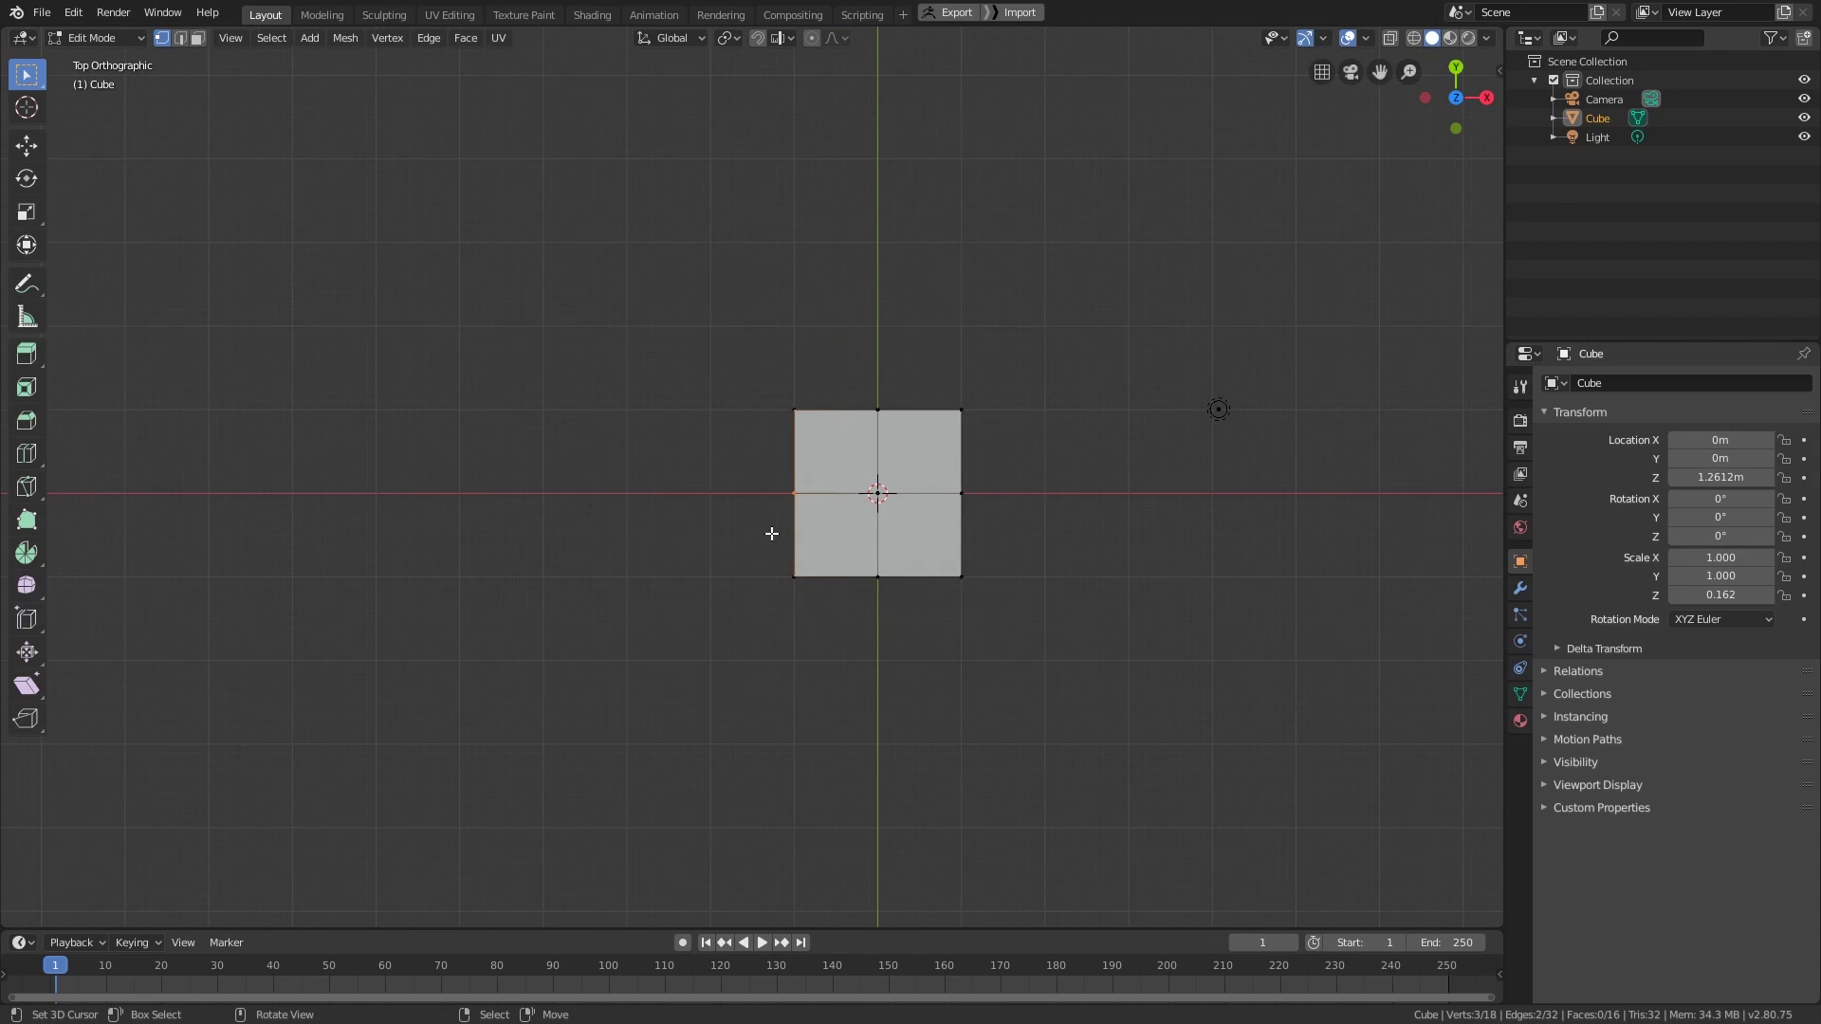
- With X-ray on, box-select three quarters of the vertices and delete them, leaving one quarter face
key(alt+z)
drag(825, 365, 501, 780)
shift+drag(1003, 534, 745, 724)
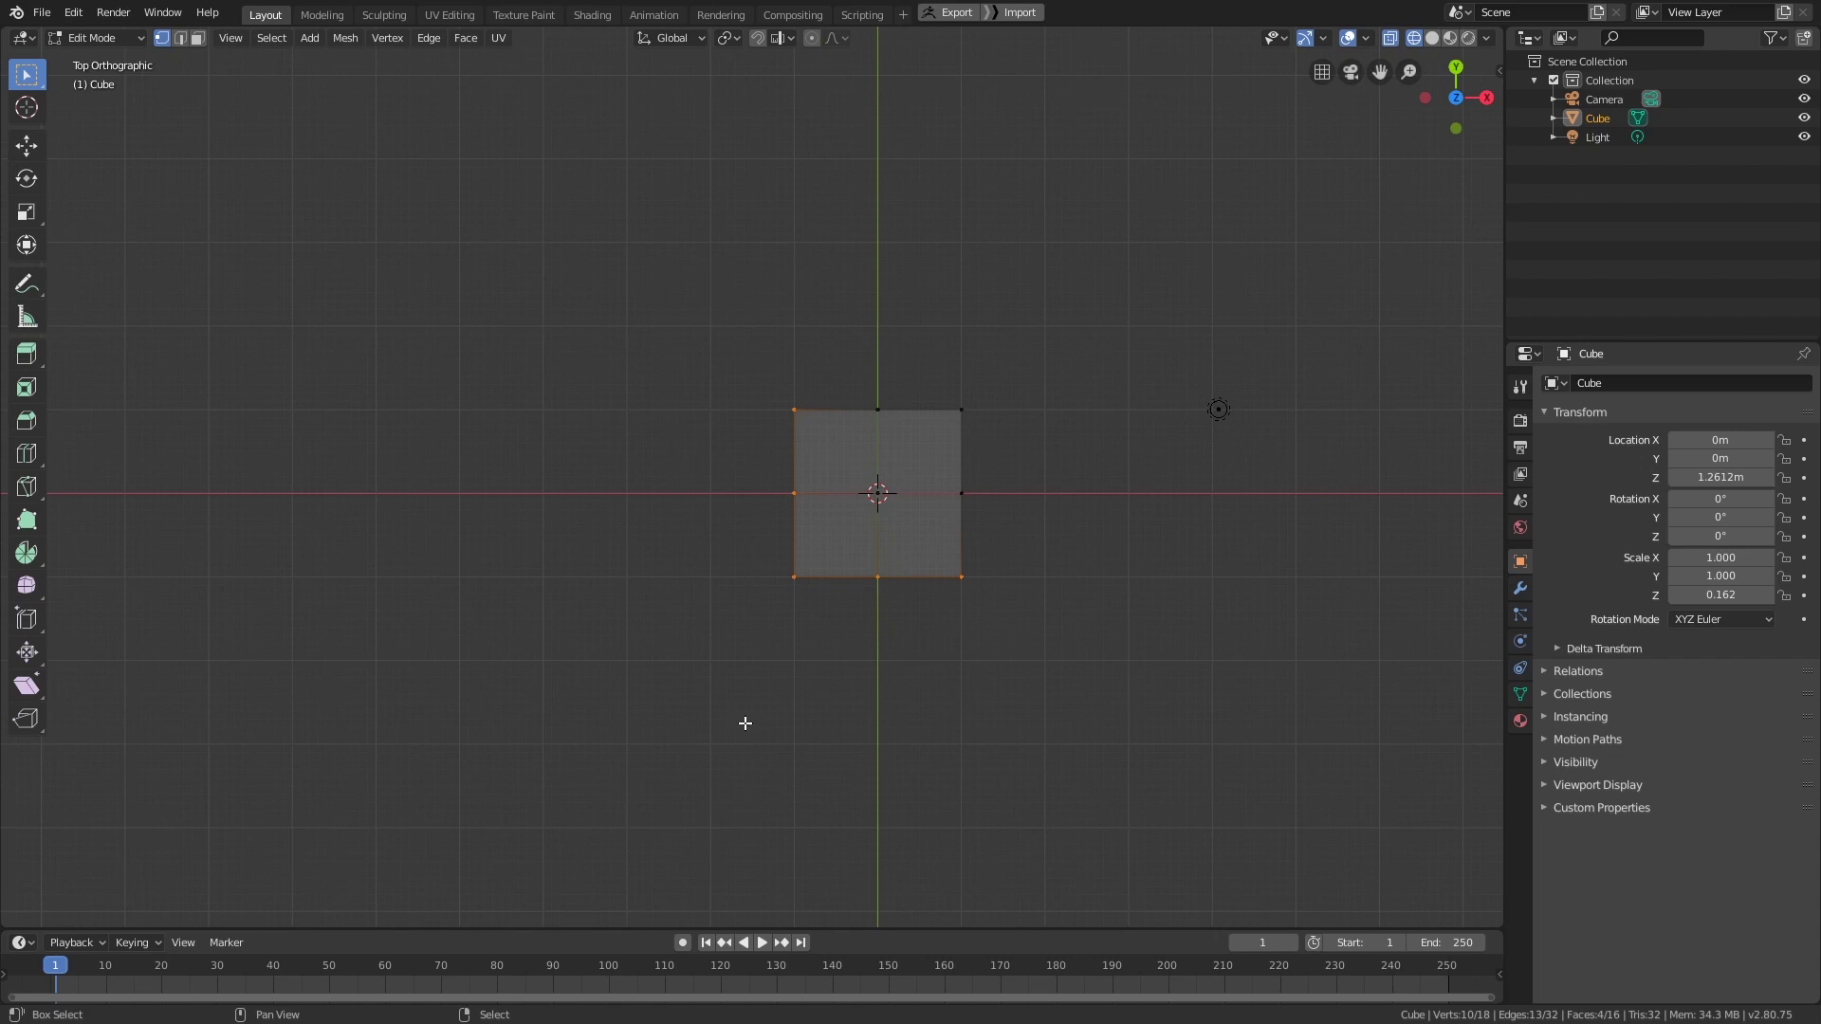
shift+middle_drag(859, 673, 837, 716)
key(x)
click(838, 711)
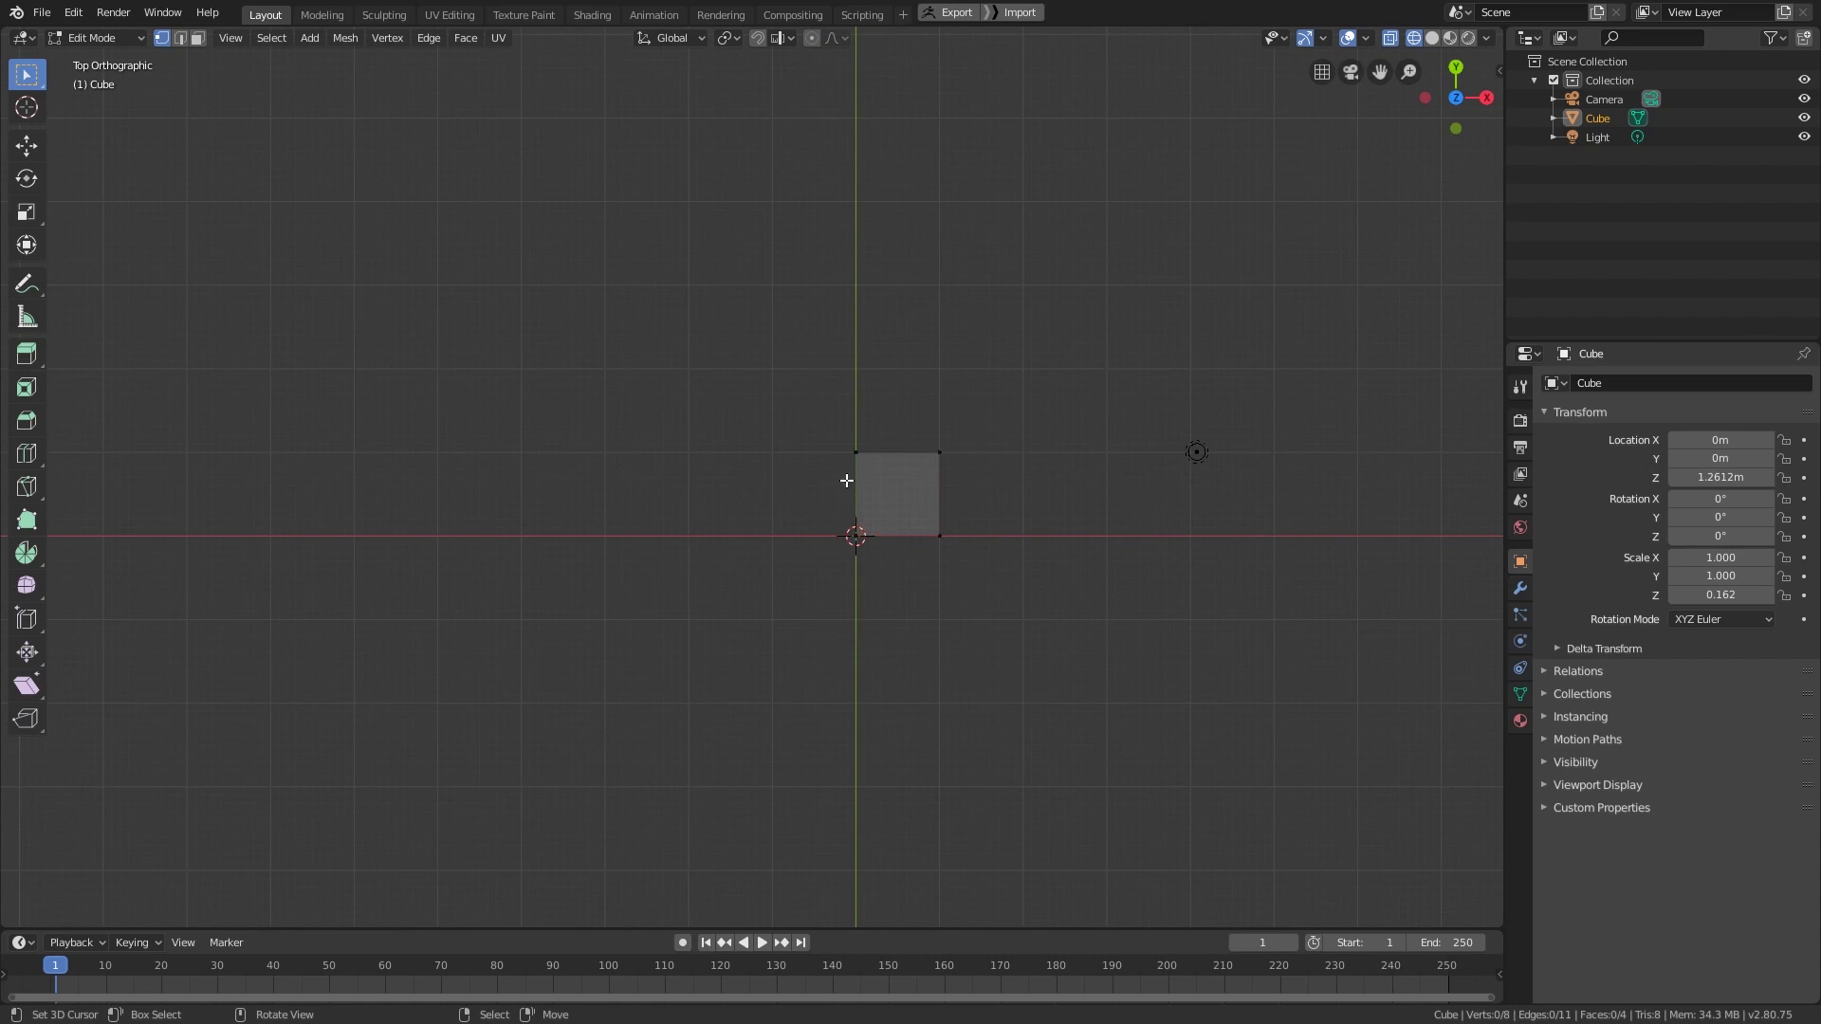
- Stretch the quarter face by moving its top vertices along Y, then return to Object Mode
drag(847, 480, 1175, 313)
key(g)
key(y)
click(1147, 281)
middle_drag(1147, 281, 948, 407)
key(Tab)
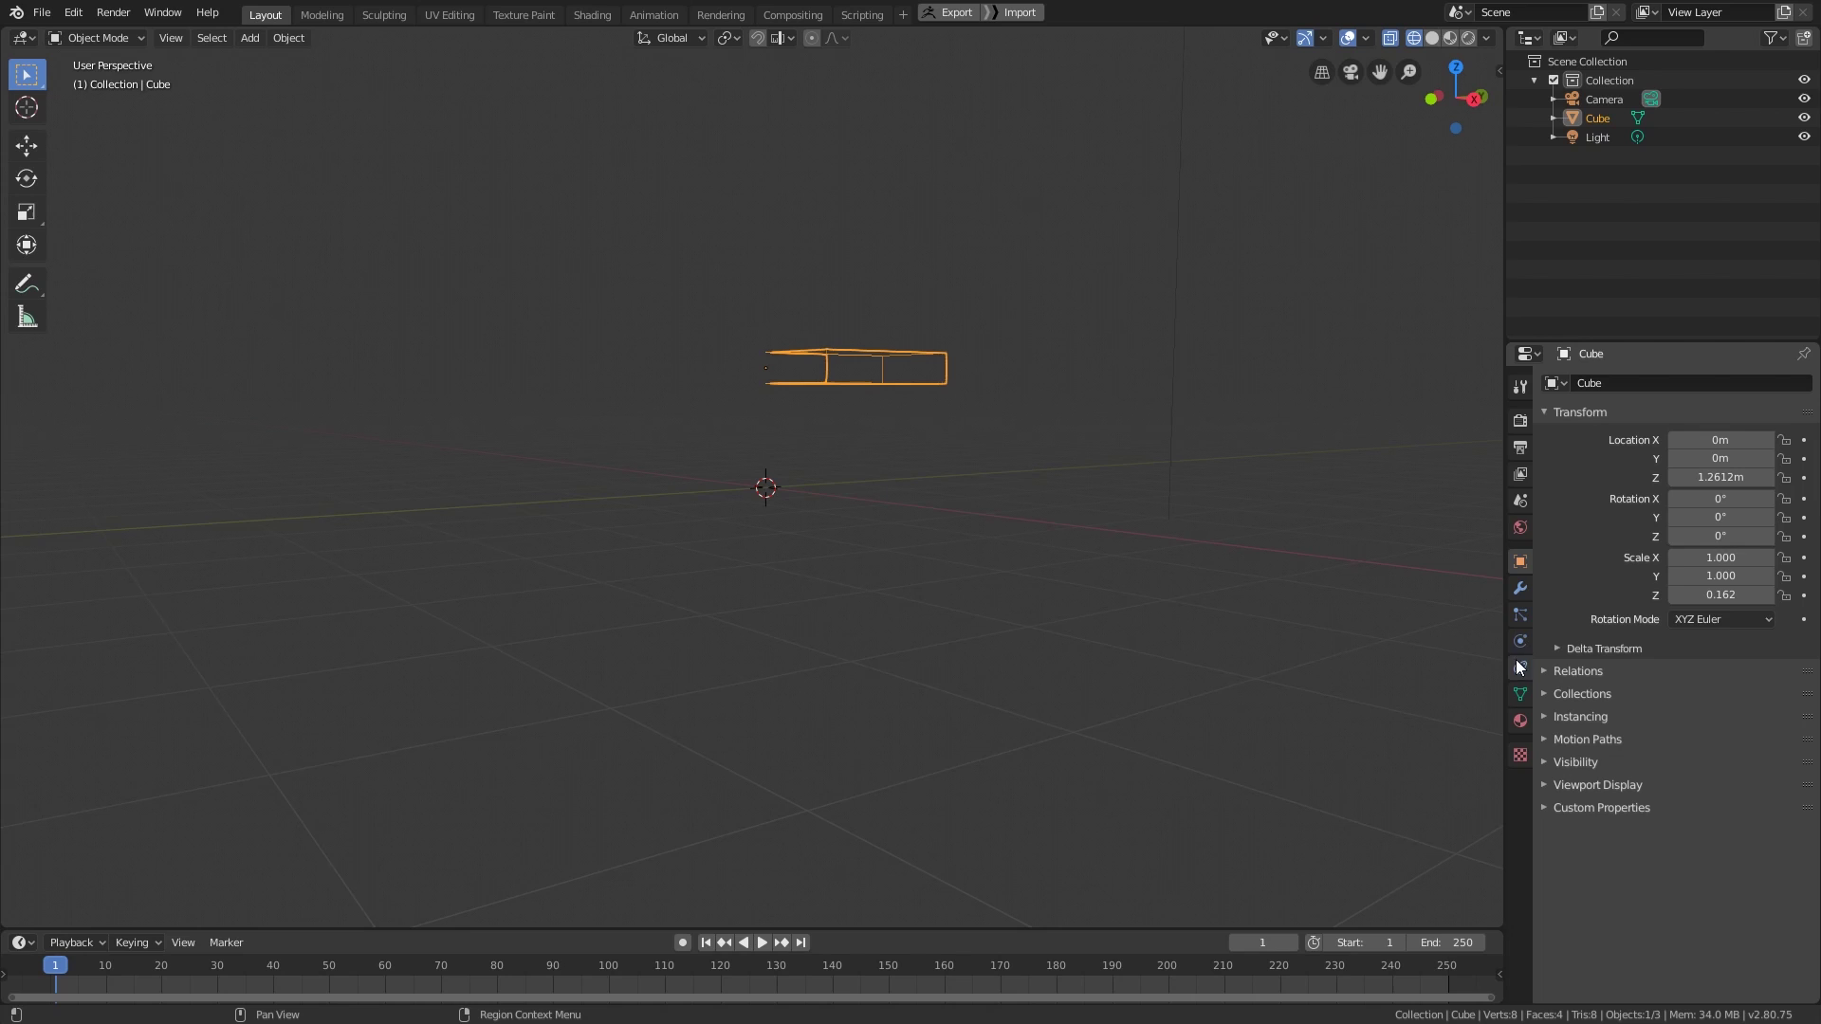
- Add a Mirror modifier to the slab, mirroring across Y as well as X
click(1521, 588)
click(1663, 382)
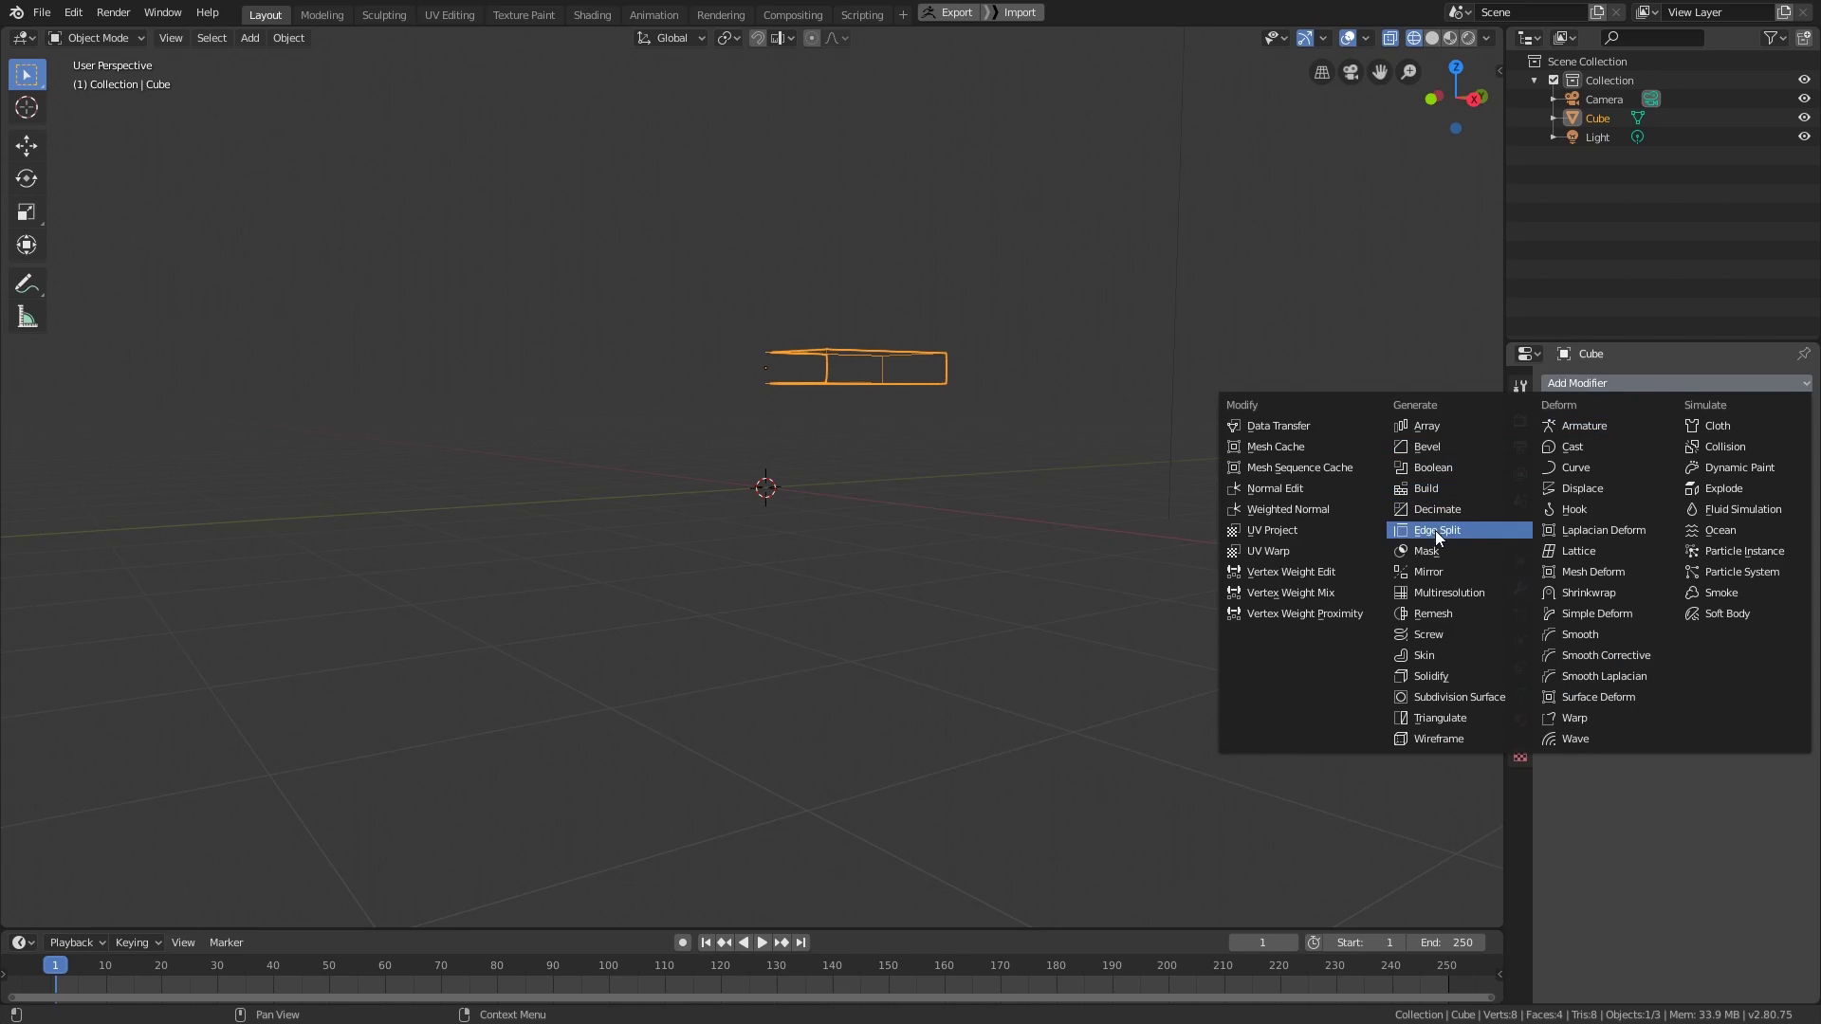
click(1429, 572)
middle_drag(882, 516, 882, 618)
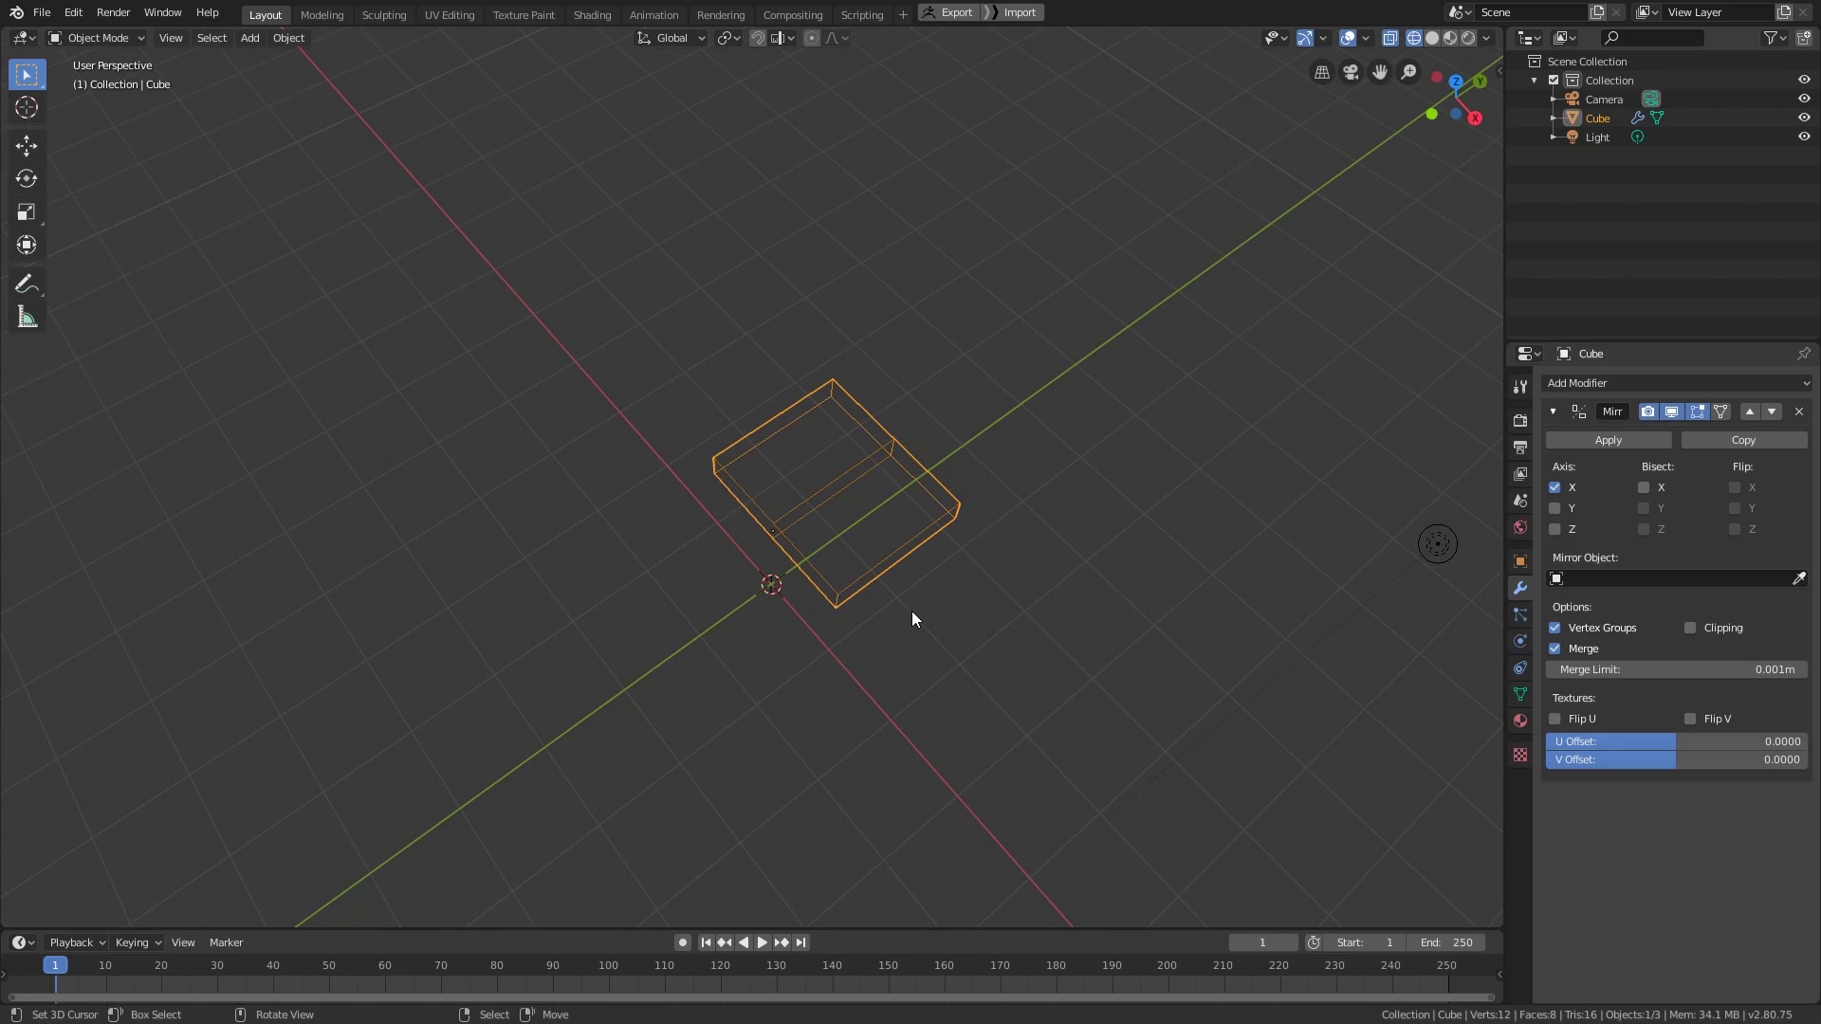
click(1555, 508)
shift+middle_drag(765, 566, 794, 570)
- In right view, raise the slab's lower edge along Z to thin it
key(grave)
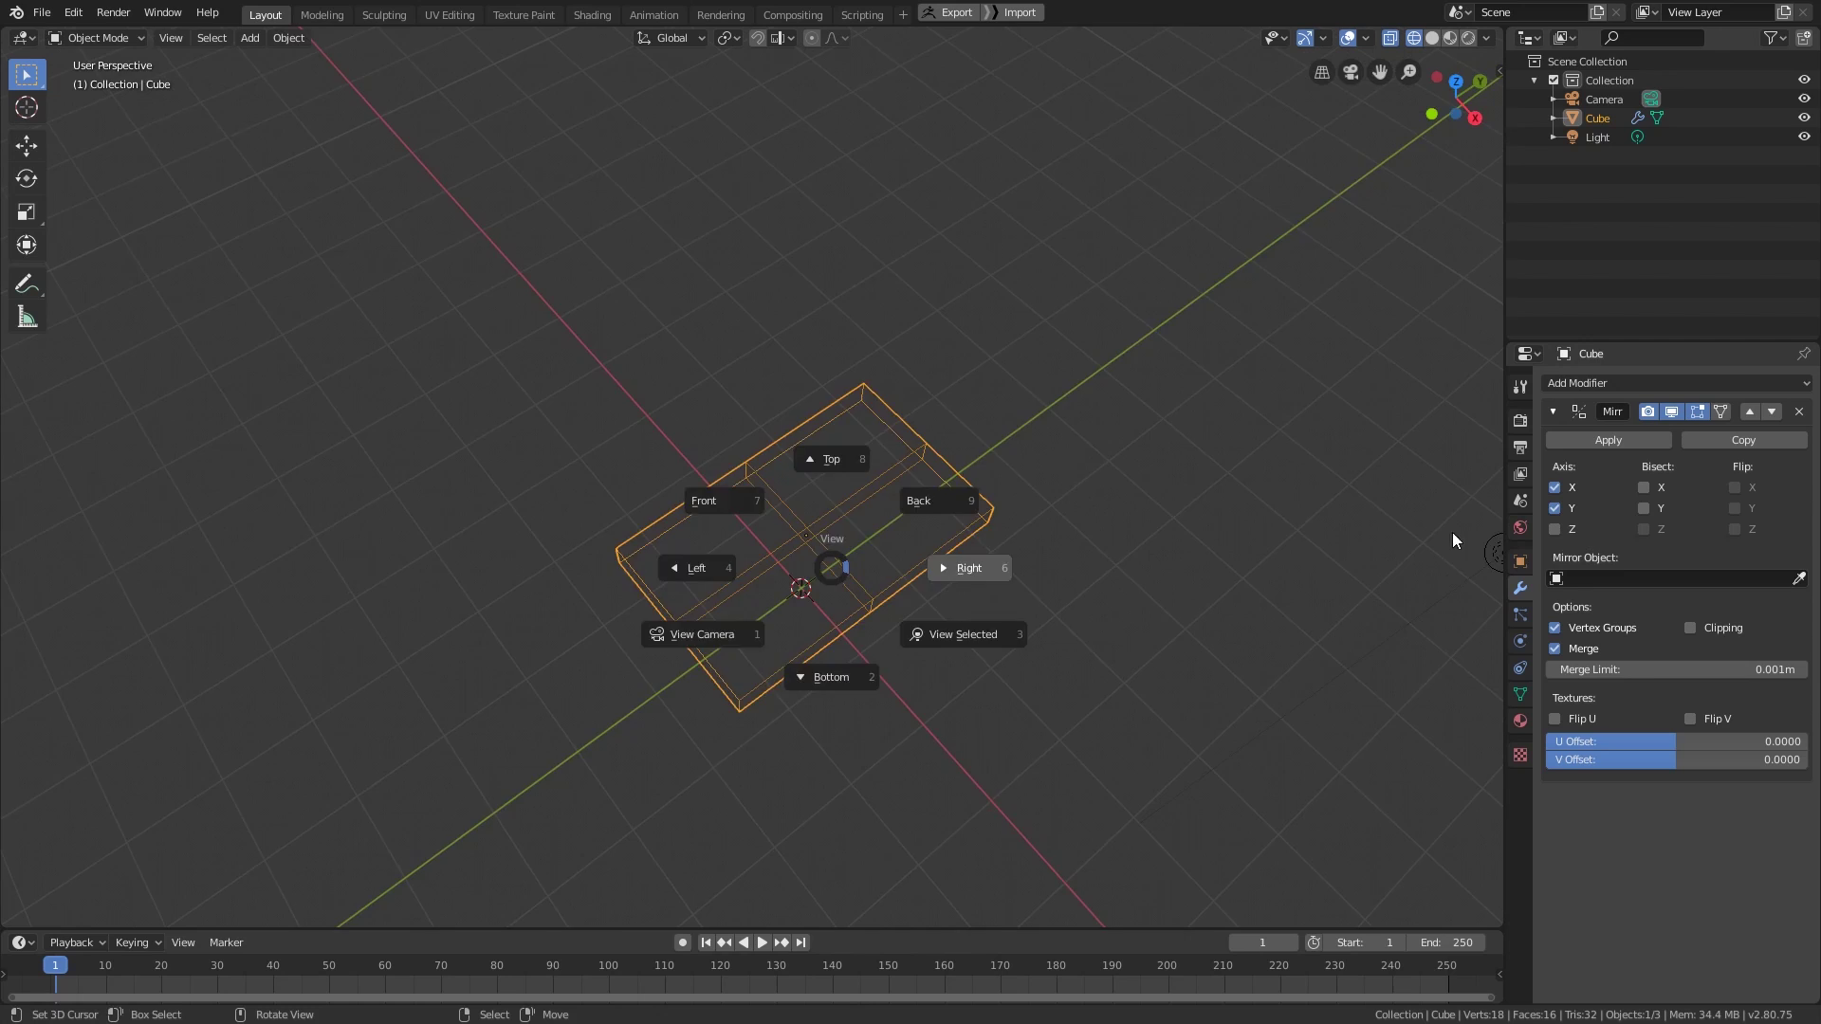
click(1454, 541)
key(Tab)
drag(925, 377, 711, 413)
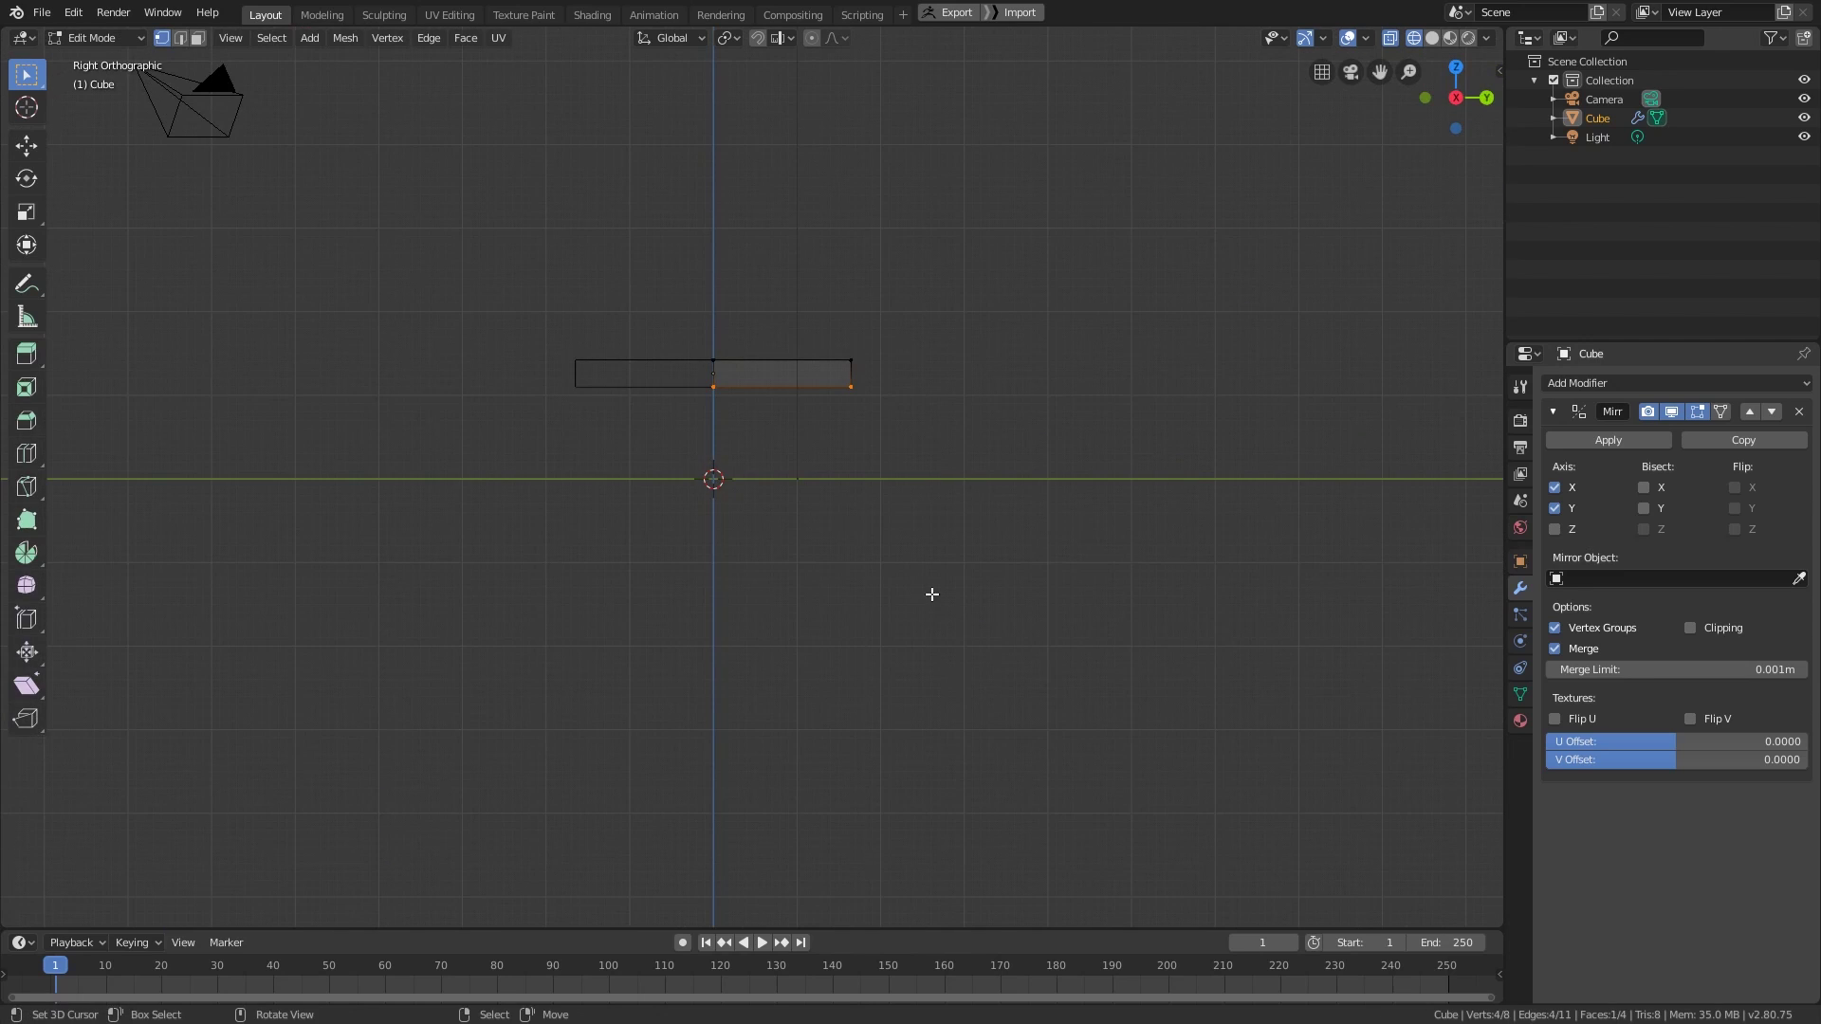
key(g)
key(z)
click(937, 569)
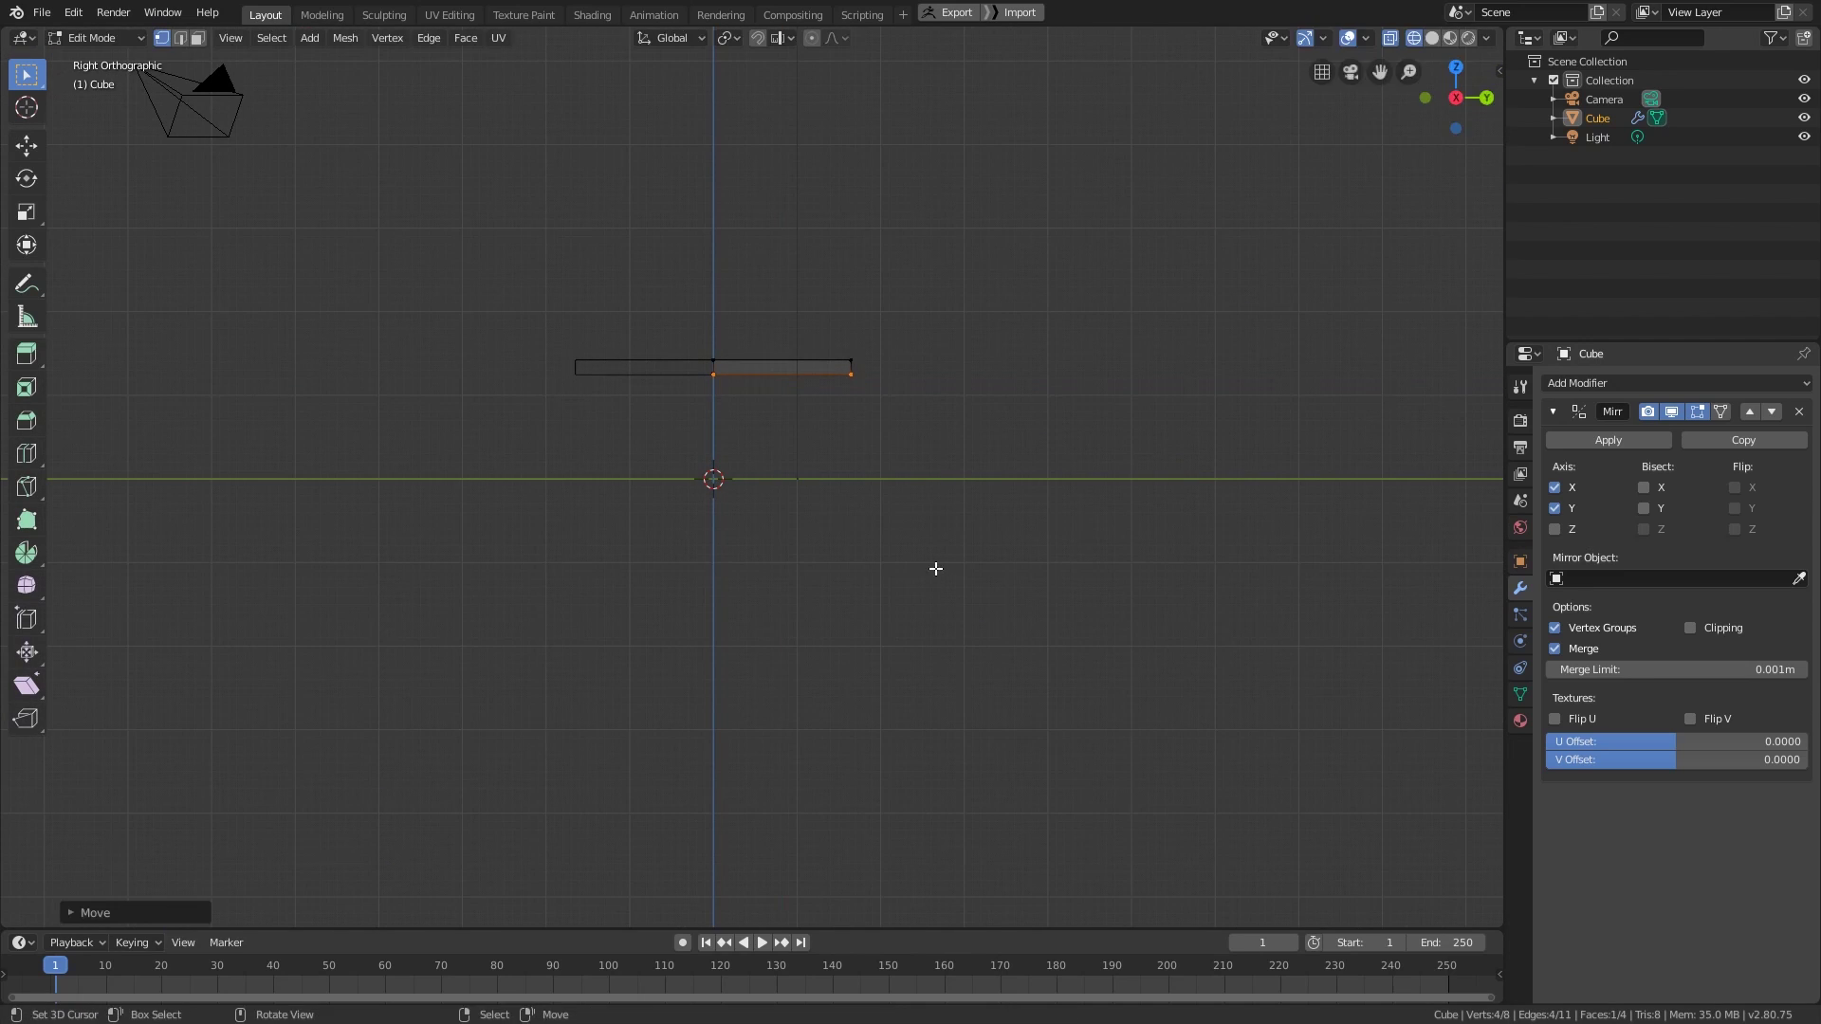
- From top view, add vertical and horizontal loop cuts near the slab's corner
middle_drag(936, 569, 968, 379)
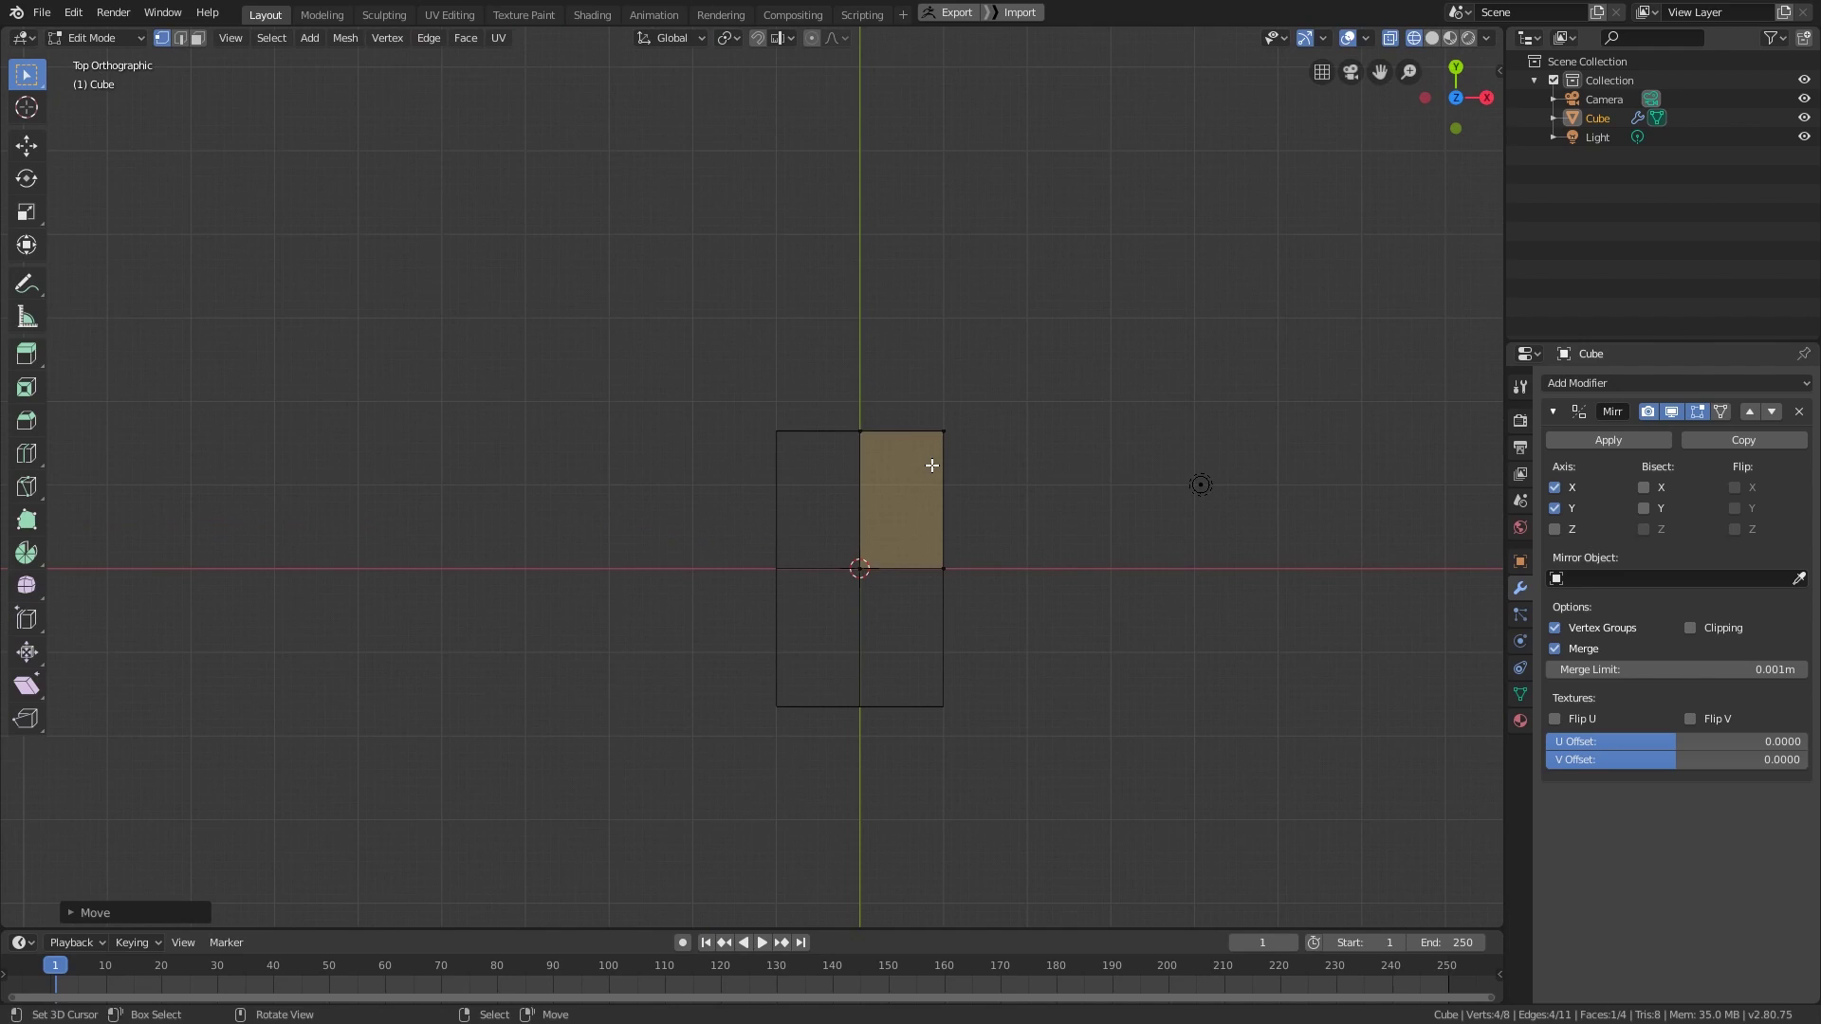
scroll(933, 466, up, 2)
key(ctrl+r)
click(959, 408)
click(1000, 408)
key(ctrl+r)
click(1010, 430)
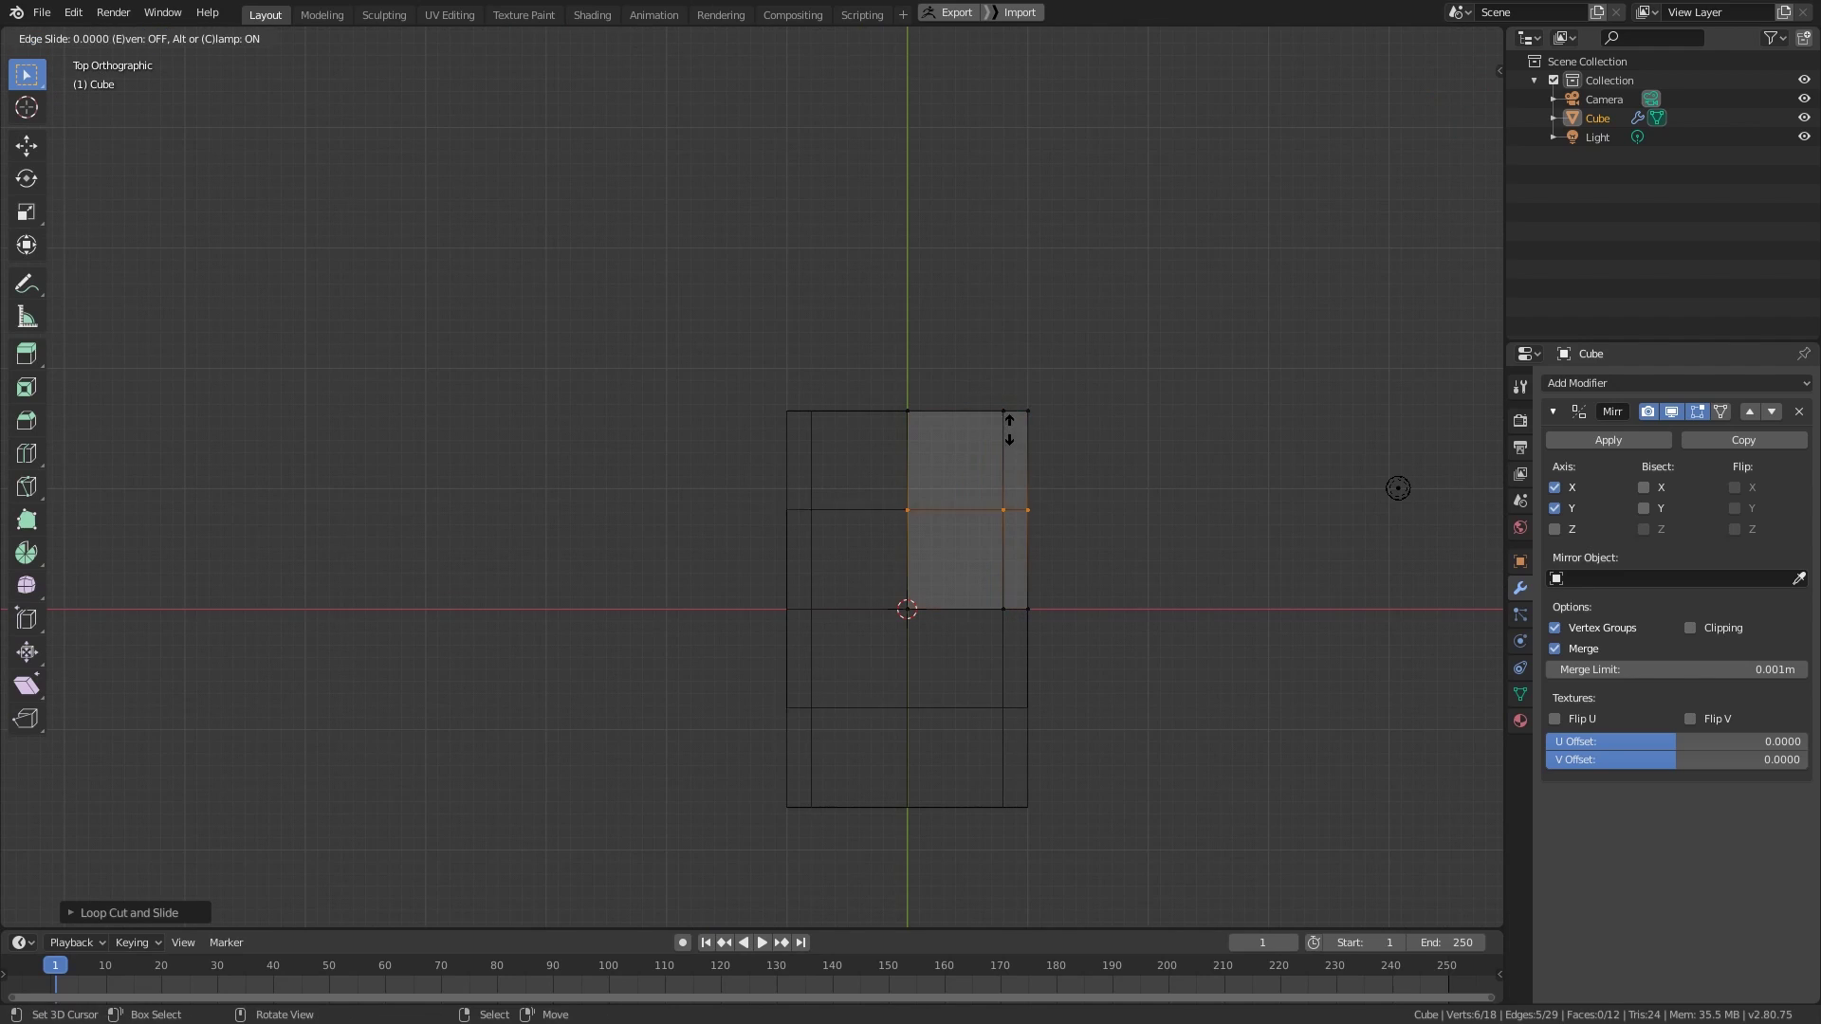
click(1015, 360)
- Add a second horizontal loop cut and another vertical loop near the right edge
key(ctrl+r)
click(1016, 503)
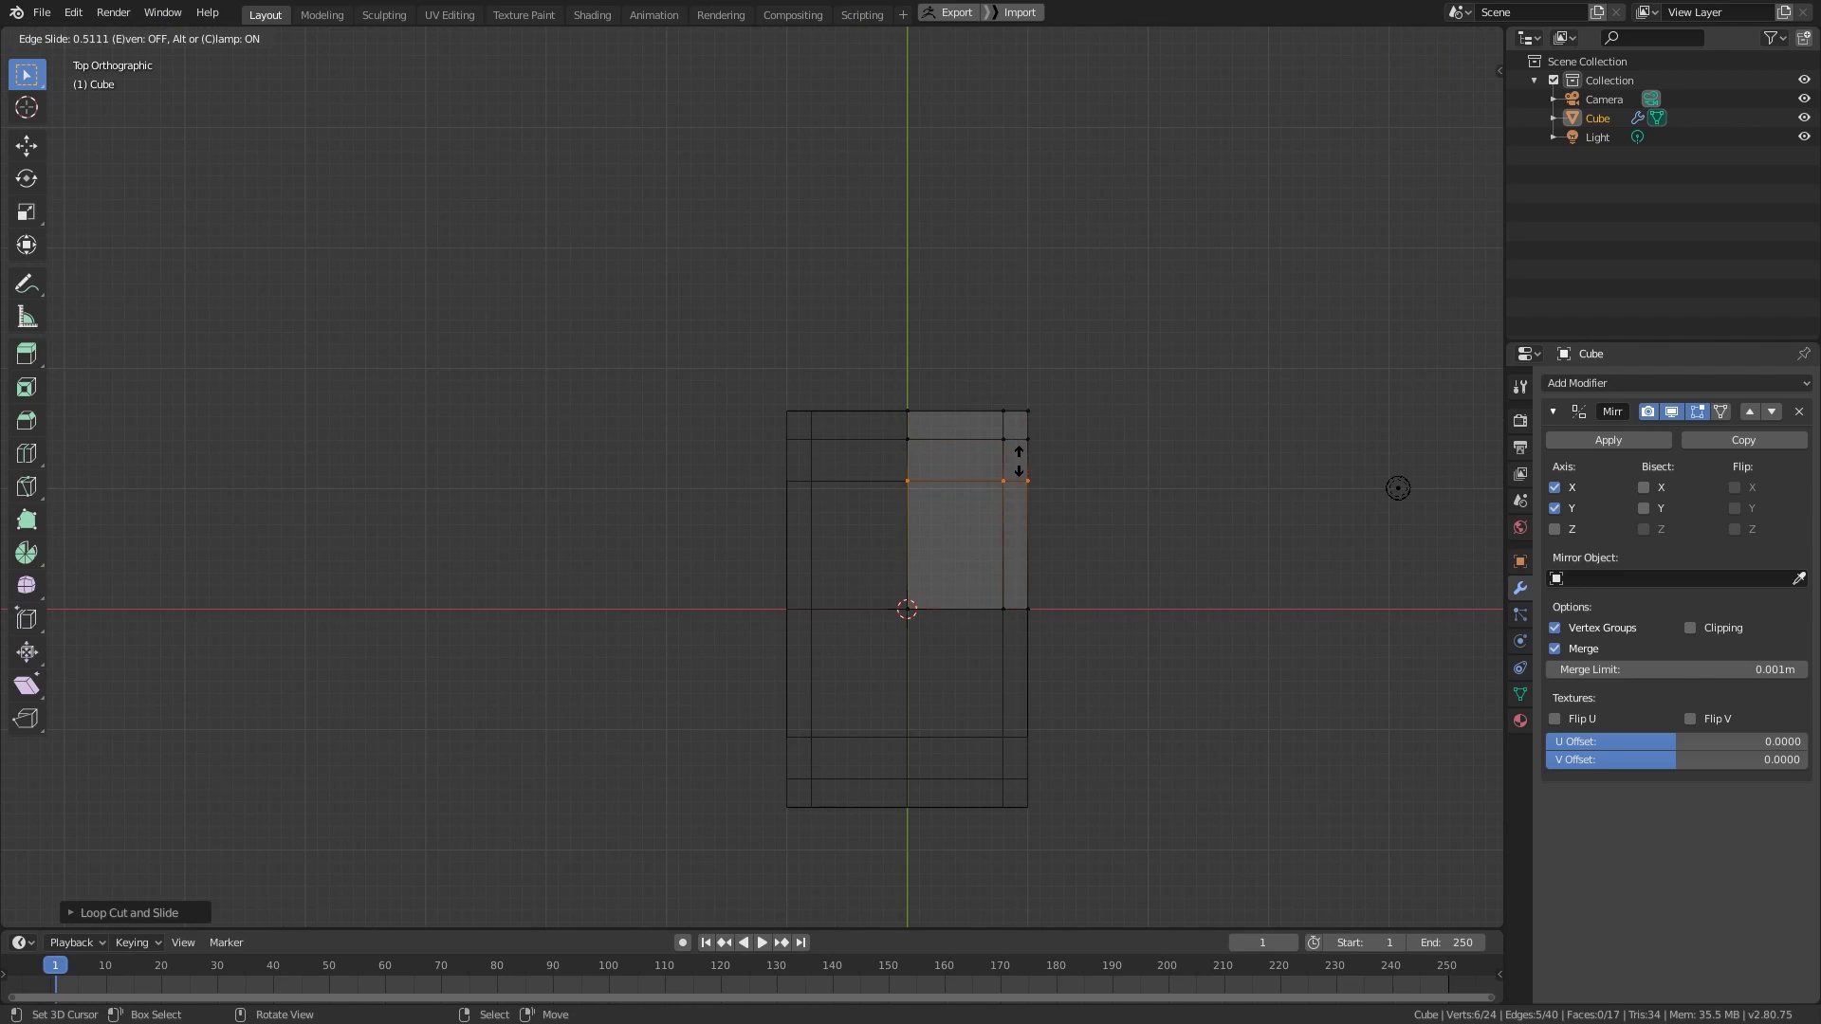
click(1019, 462)
key(ctrl+r)
click(969, 415)
click(979, 421)
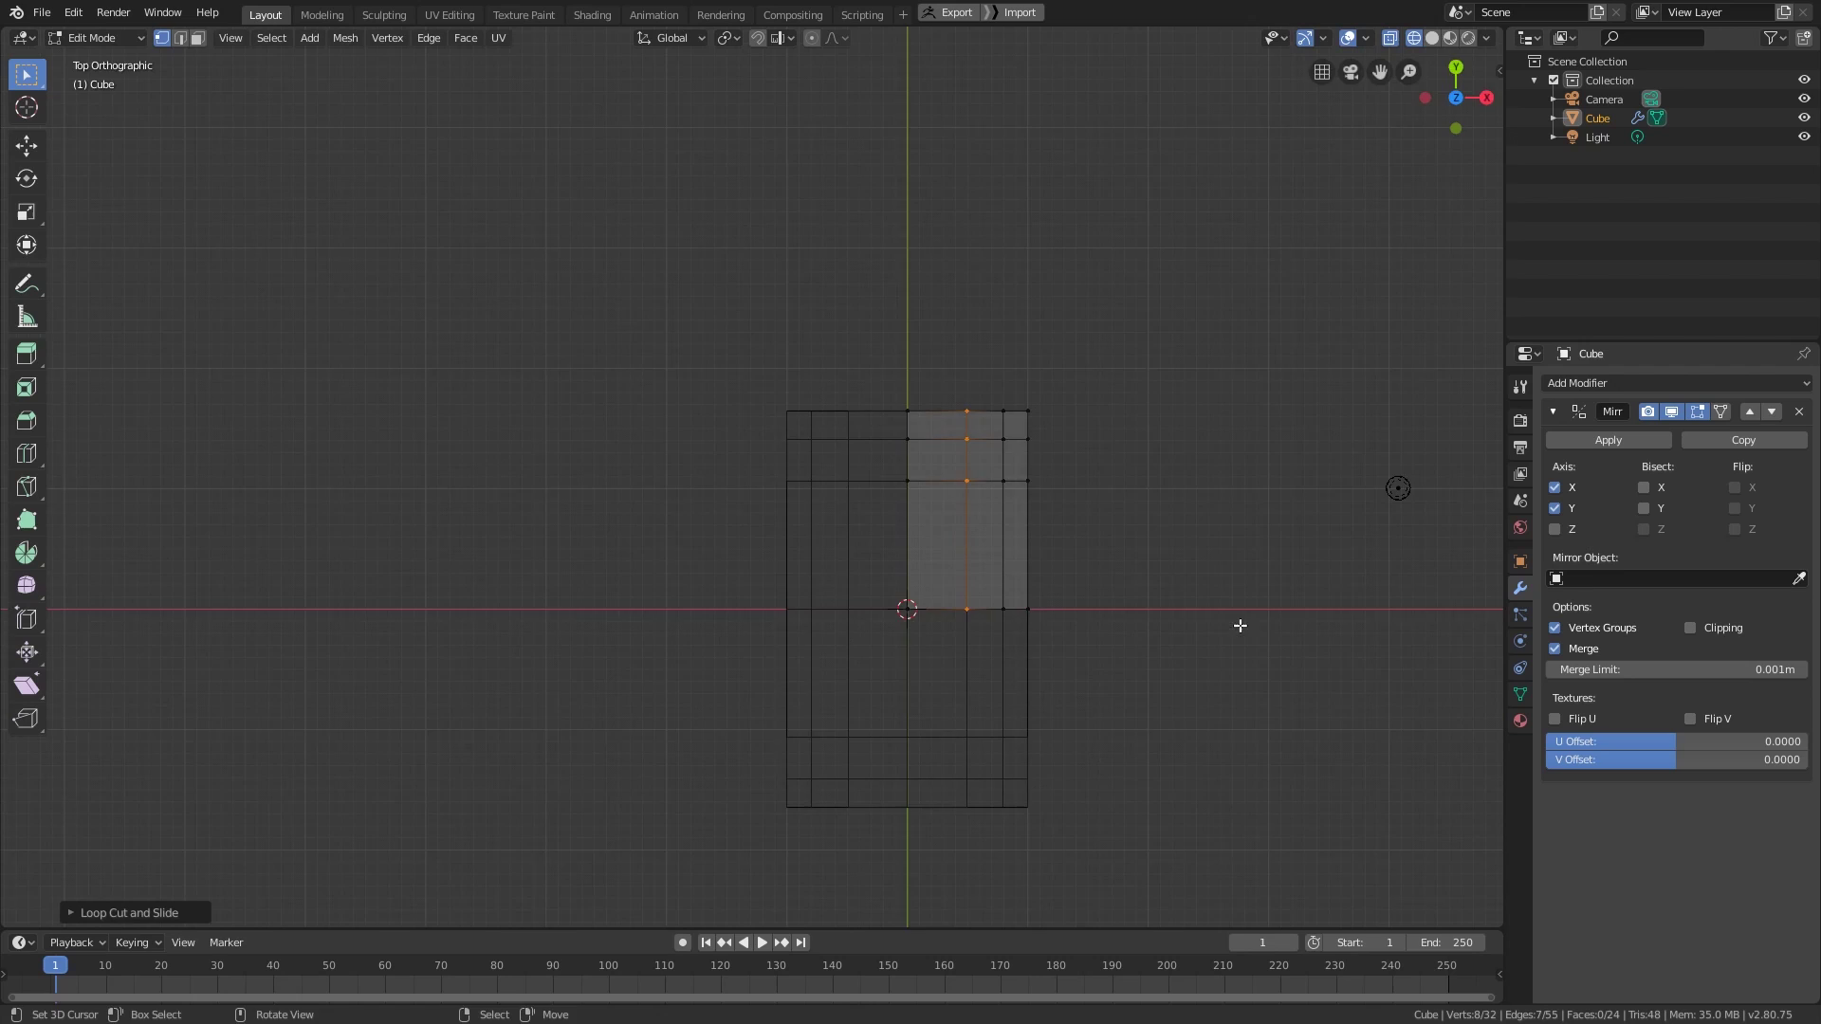
- Extrude a corner face downward to form the table legs
middle_drag(1240, 626, 1069, 418)
key(3)
click(874, 311)
key(e)
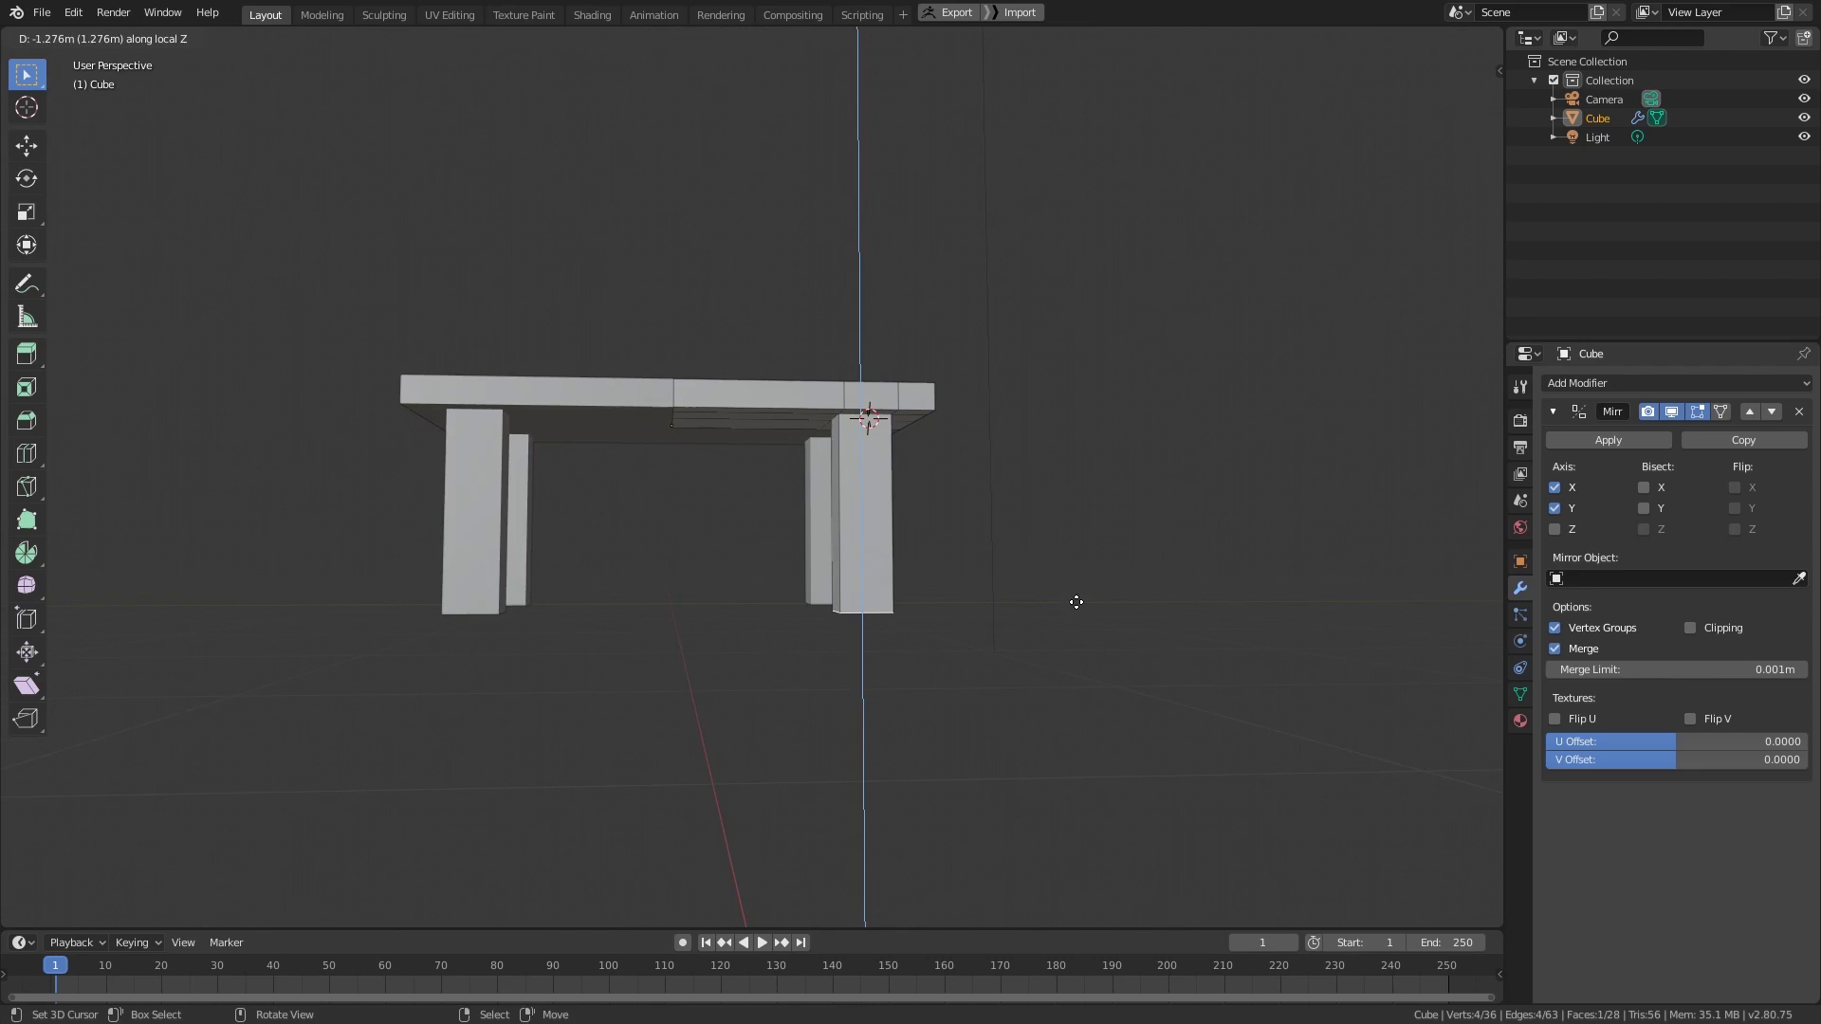
click(1077, 601)
- In right view with wireframe shading, raise the right half of the top bar's vertices
key(KP_3)
shift+middle_drag(1017, 582, 1070, 598)
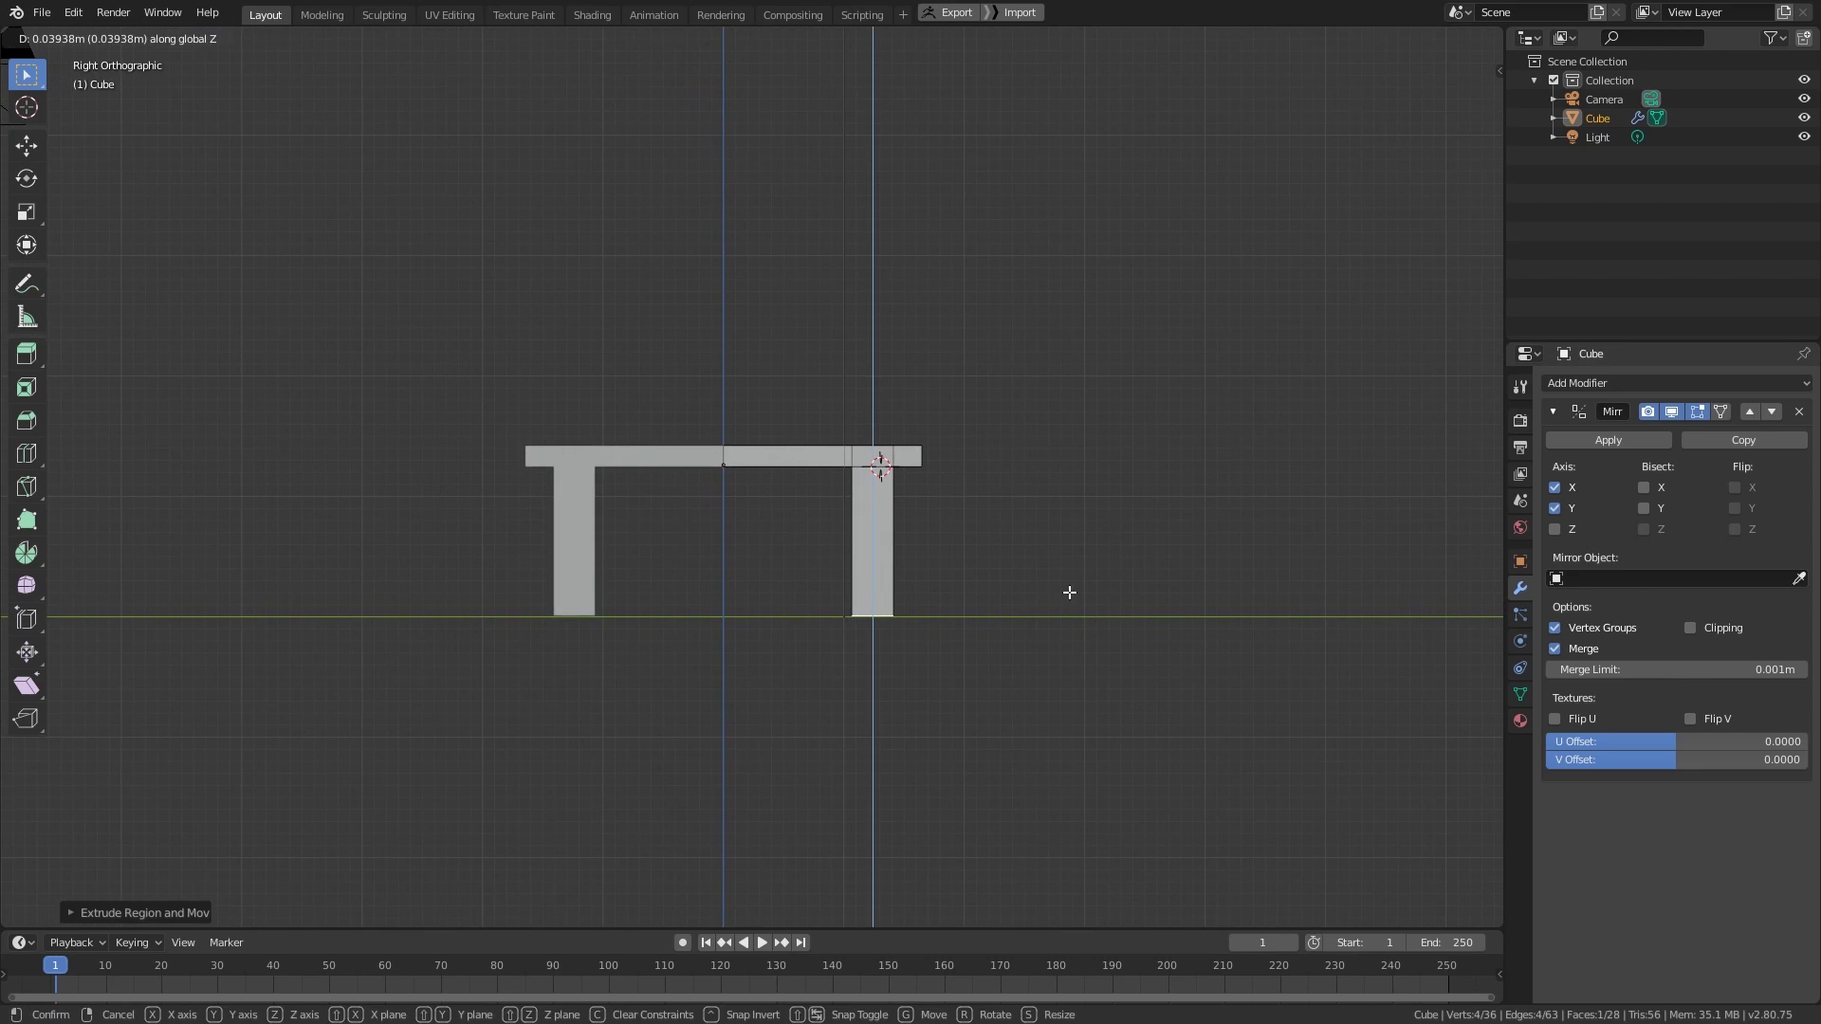
key(z)
click(171, 569)
key(1)
drag(647, 484, 1386, 260)
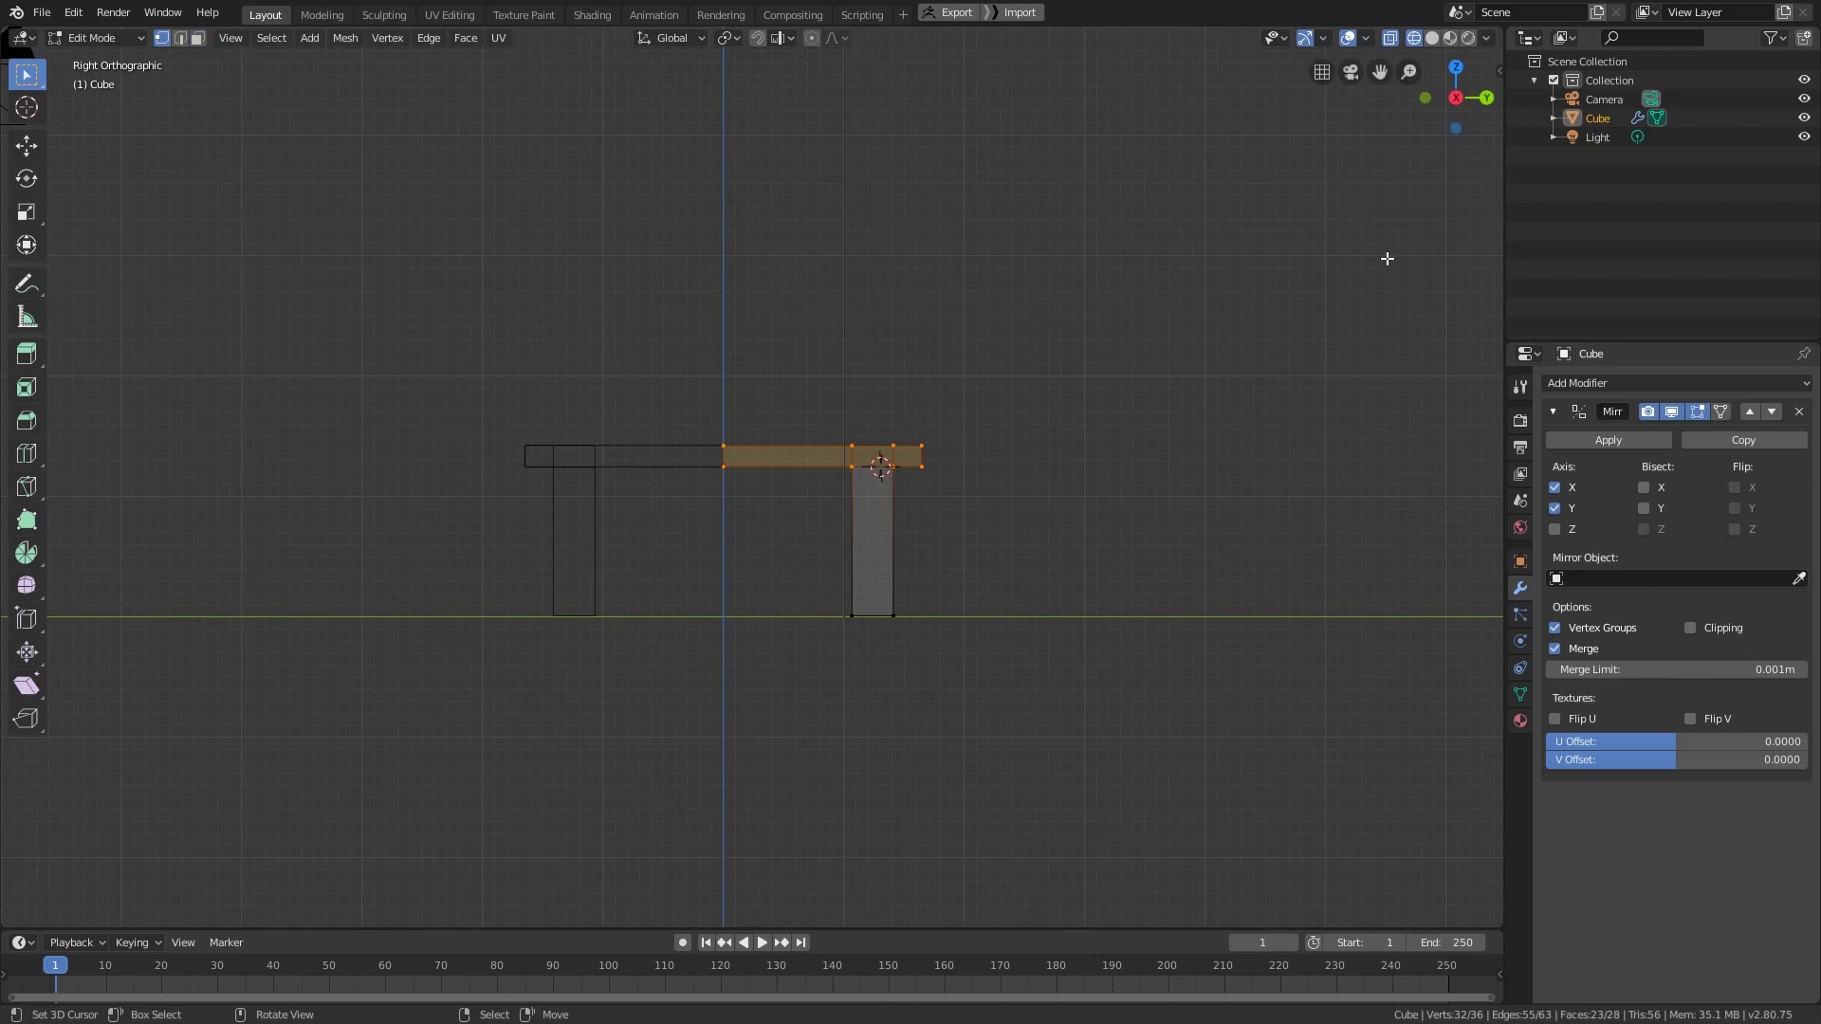
key(g)
click(1091, 377)
- From top view, box-select a column of vertices and shift it along X
key(KP_7)
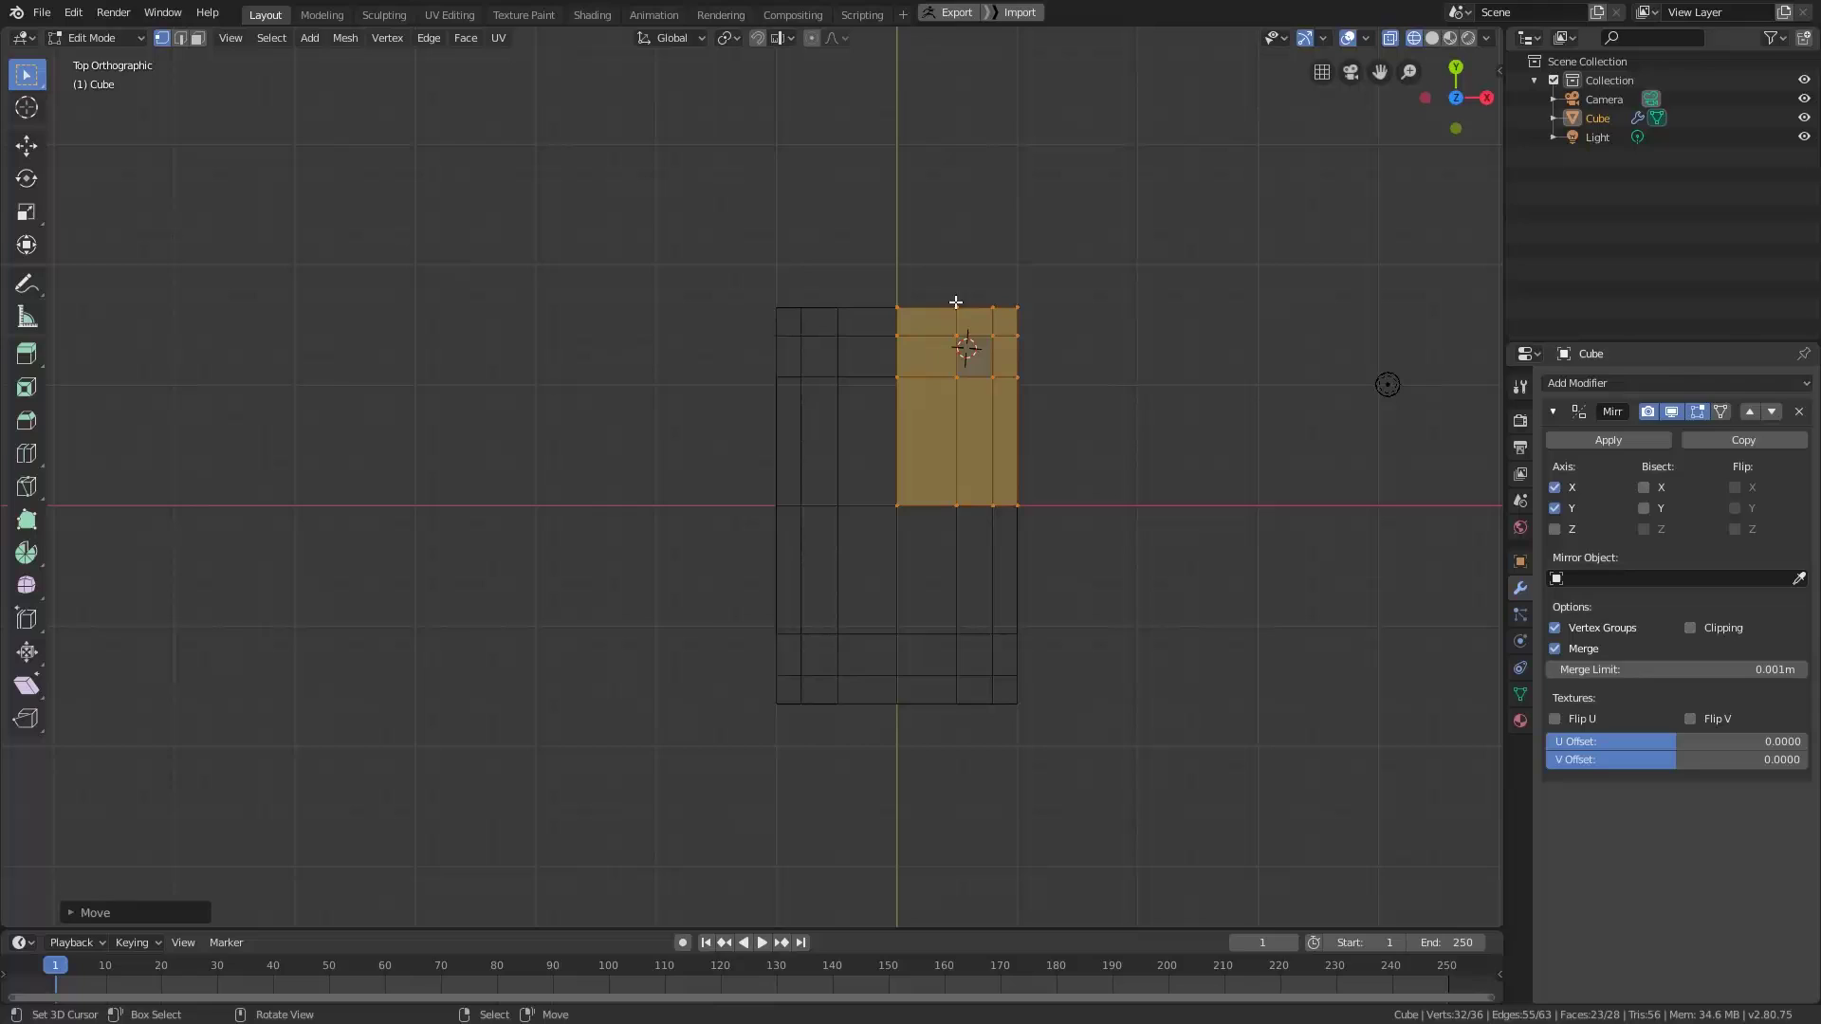
key(alt+a)
key(b)
drag(952, 236, 986, 671)
scroll(984, 610, up, 3)
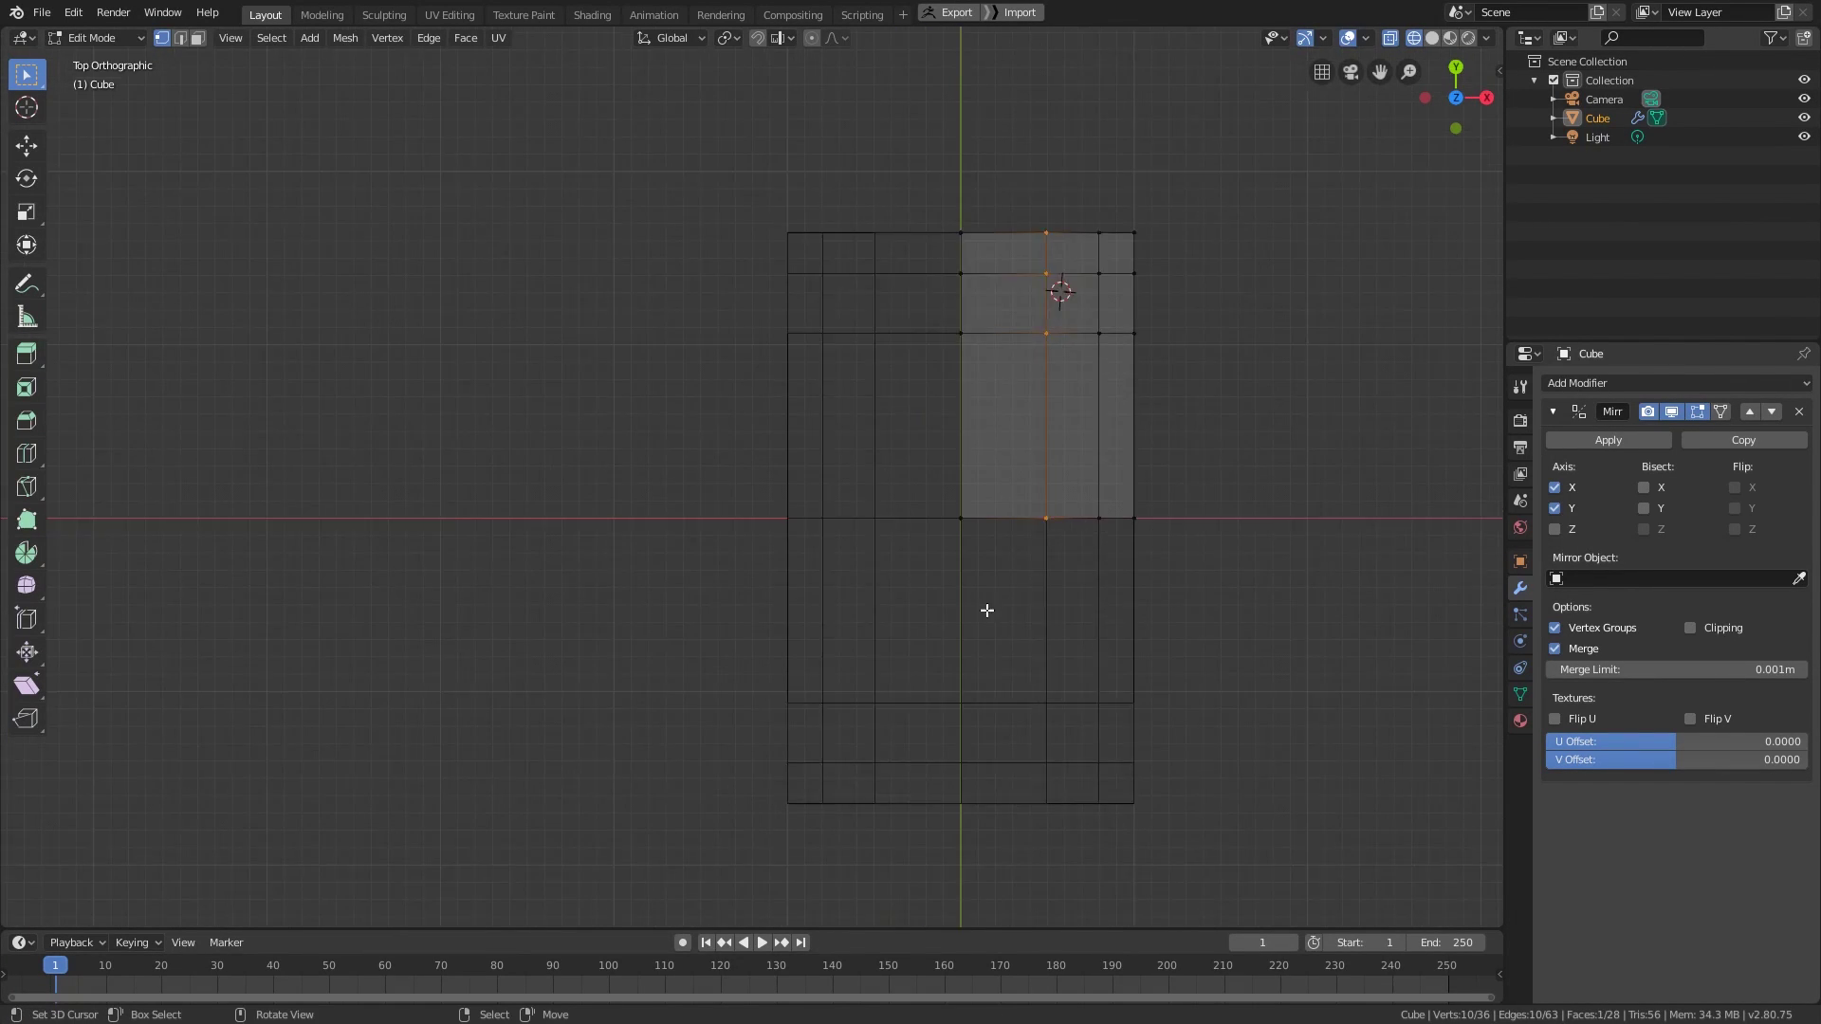
key(g)
key(x)
click(1009, 597)
- Move a row of the leg's vertices 0.2188 m to slim the leg
shift+middle_drag(1217, 263, 1234, 427)
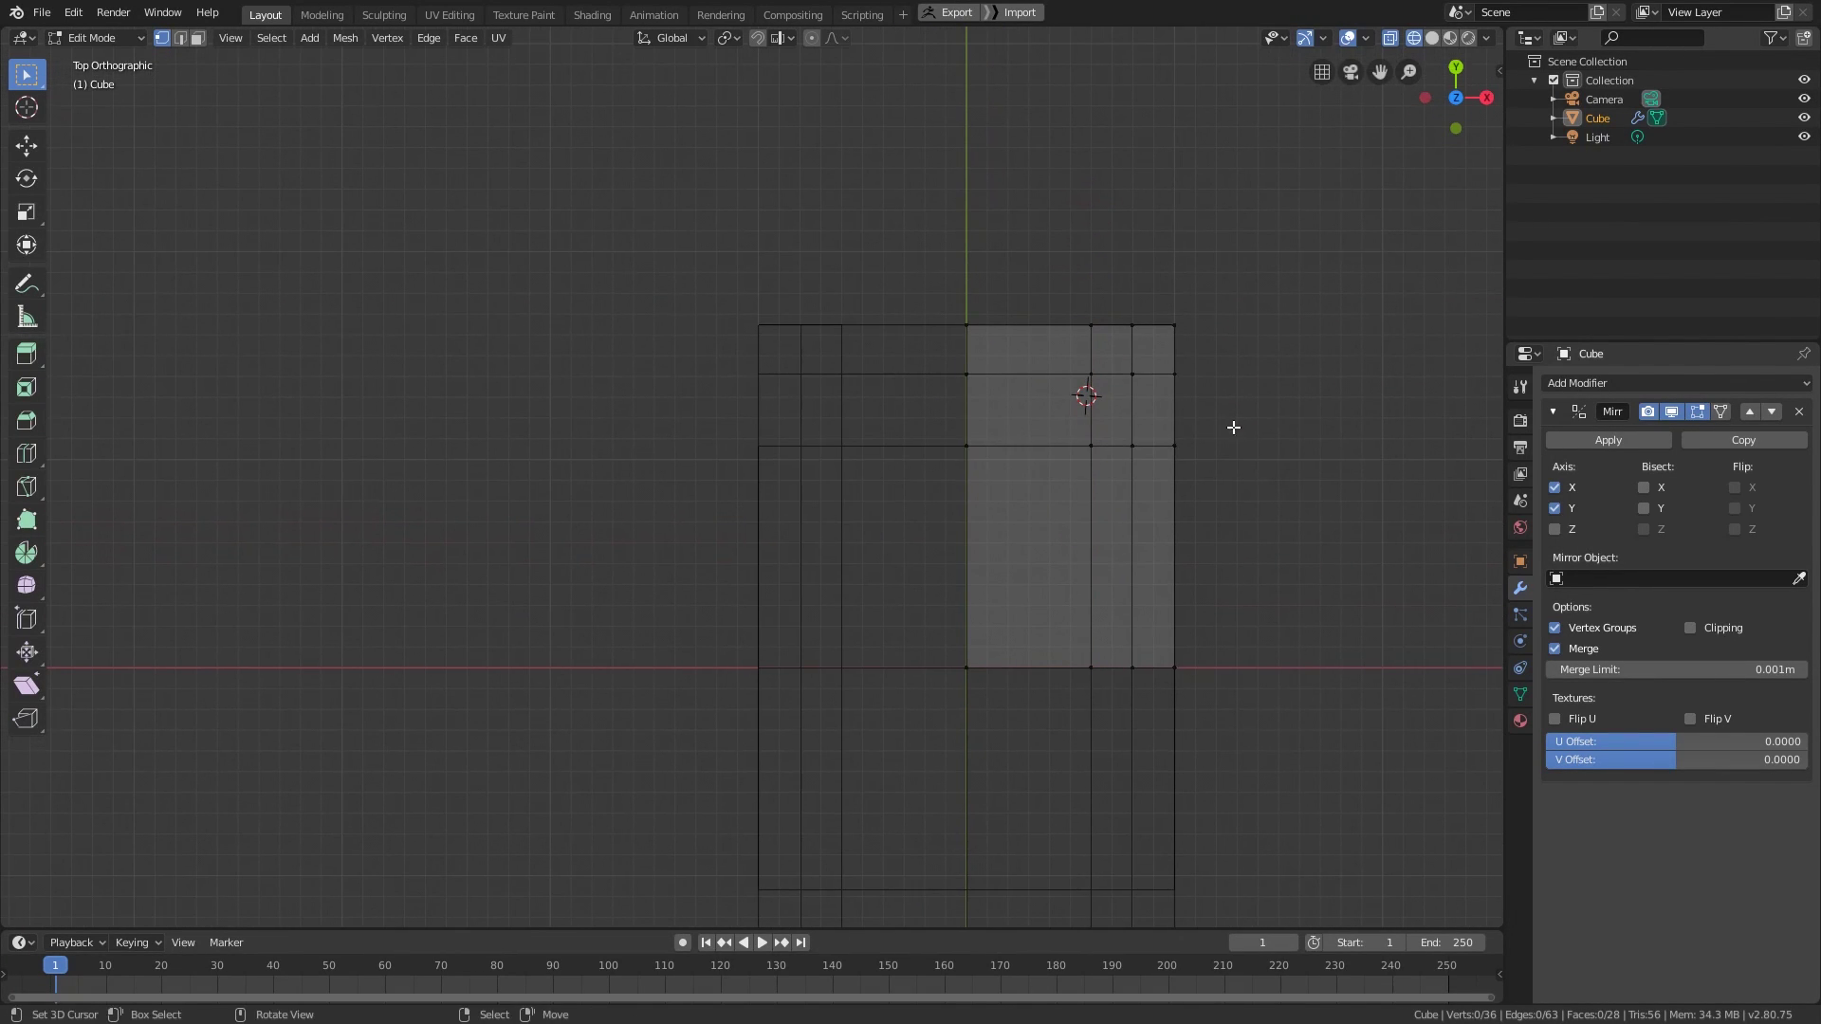
drag(1261, 424, 802, 541)
key(g)
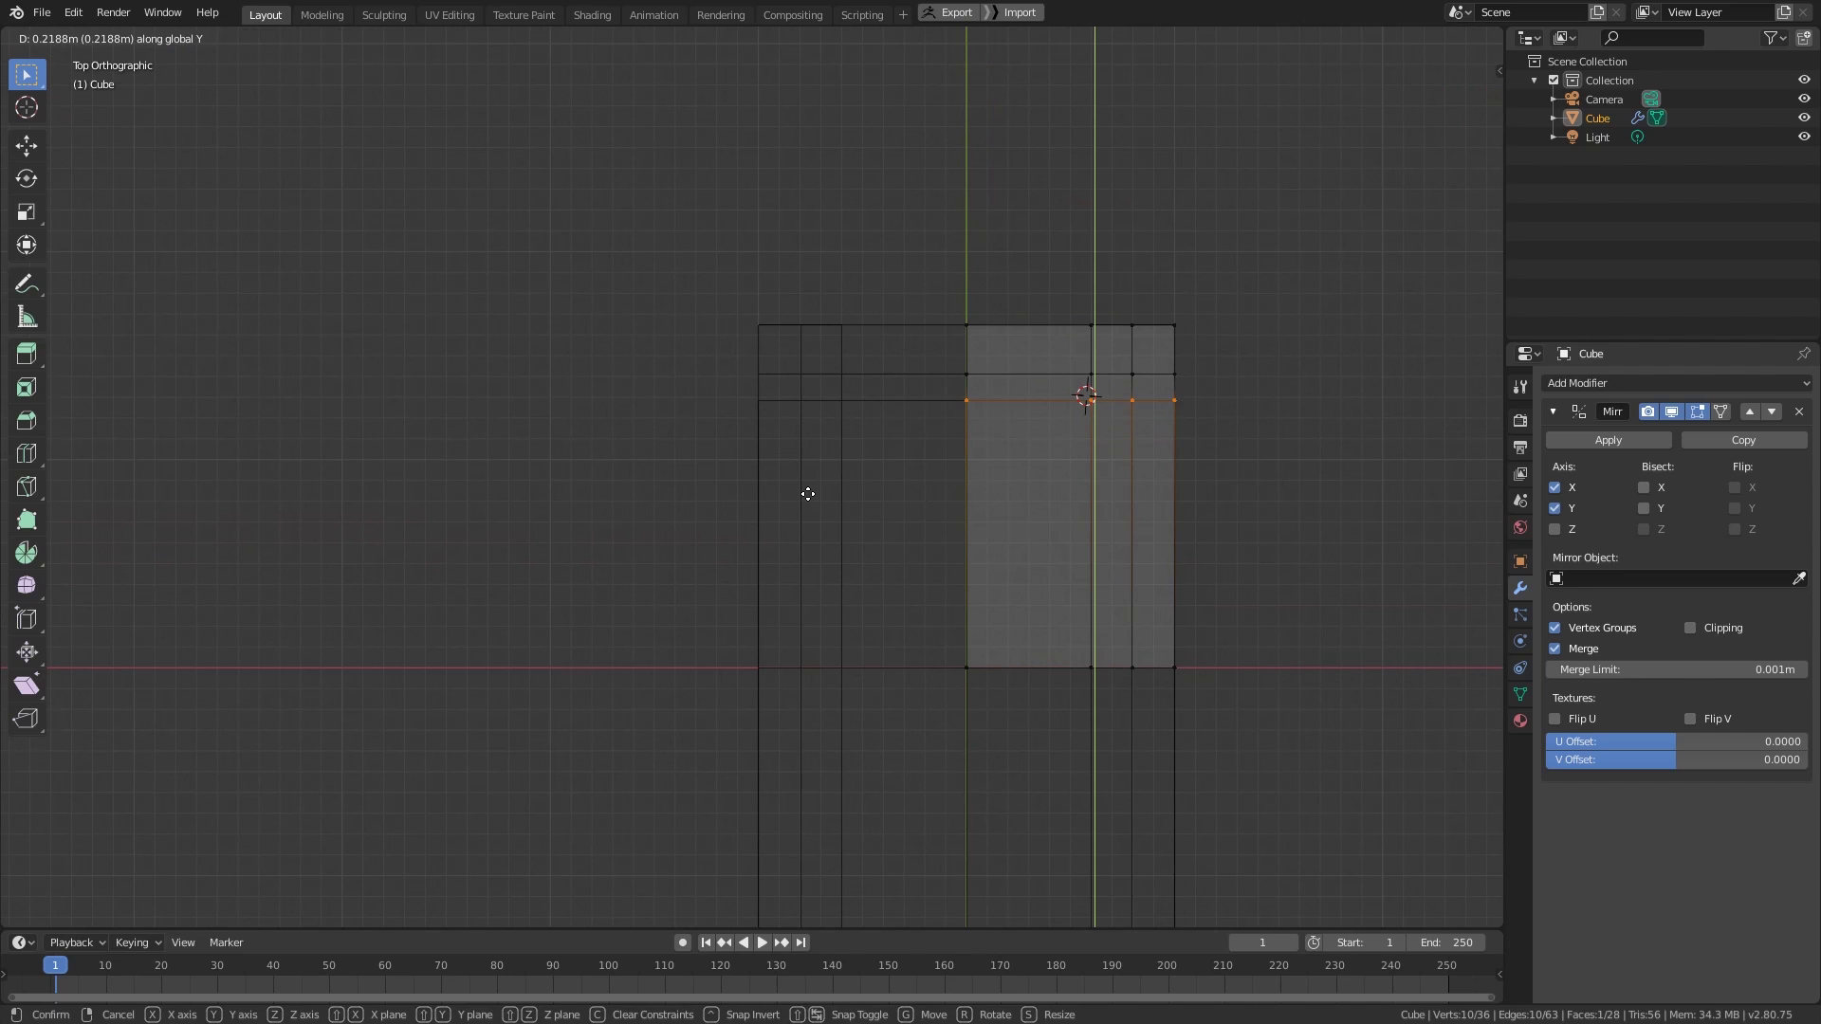
click(809, 510)
mouse_move(813, 512)
middle_down()
mouse_move(1079, 470)
mouse_move(1073, 439)
middle_up()
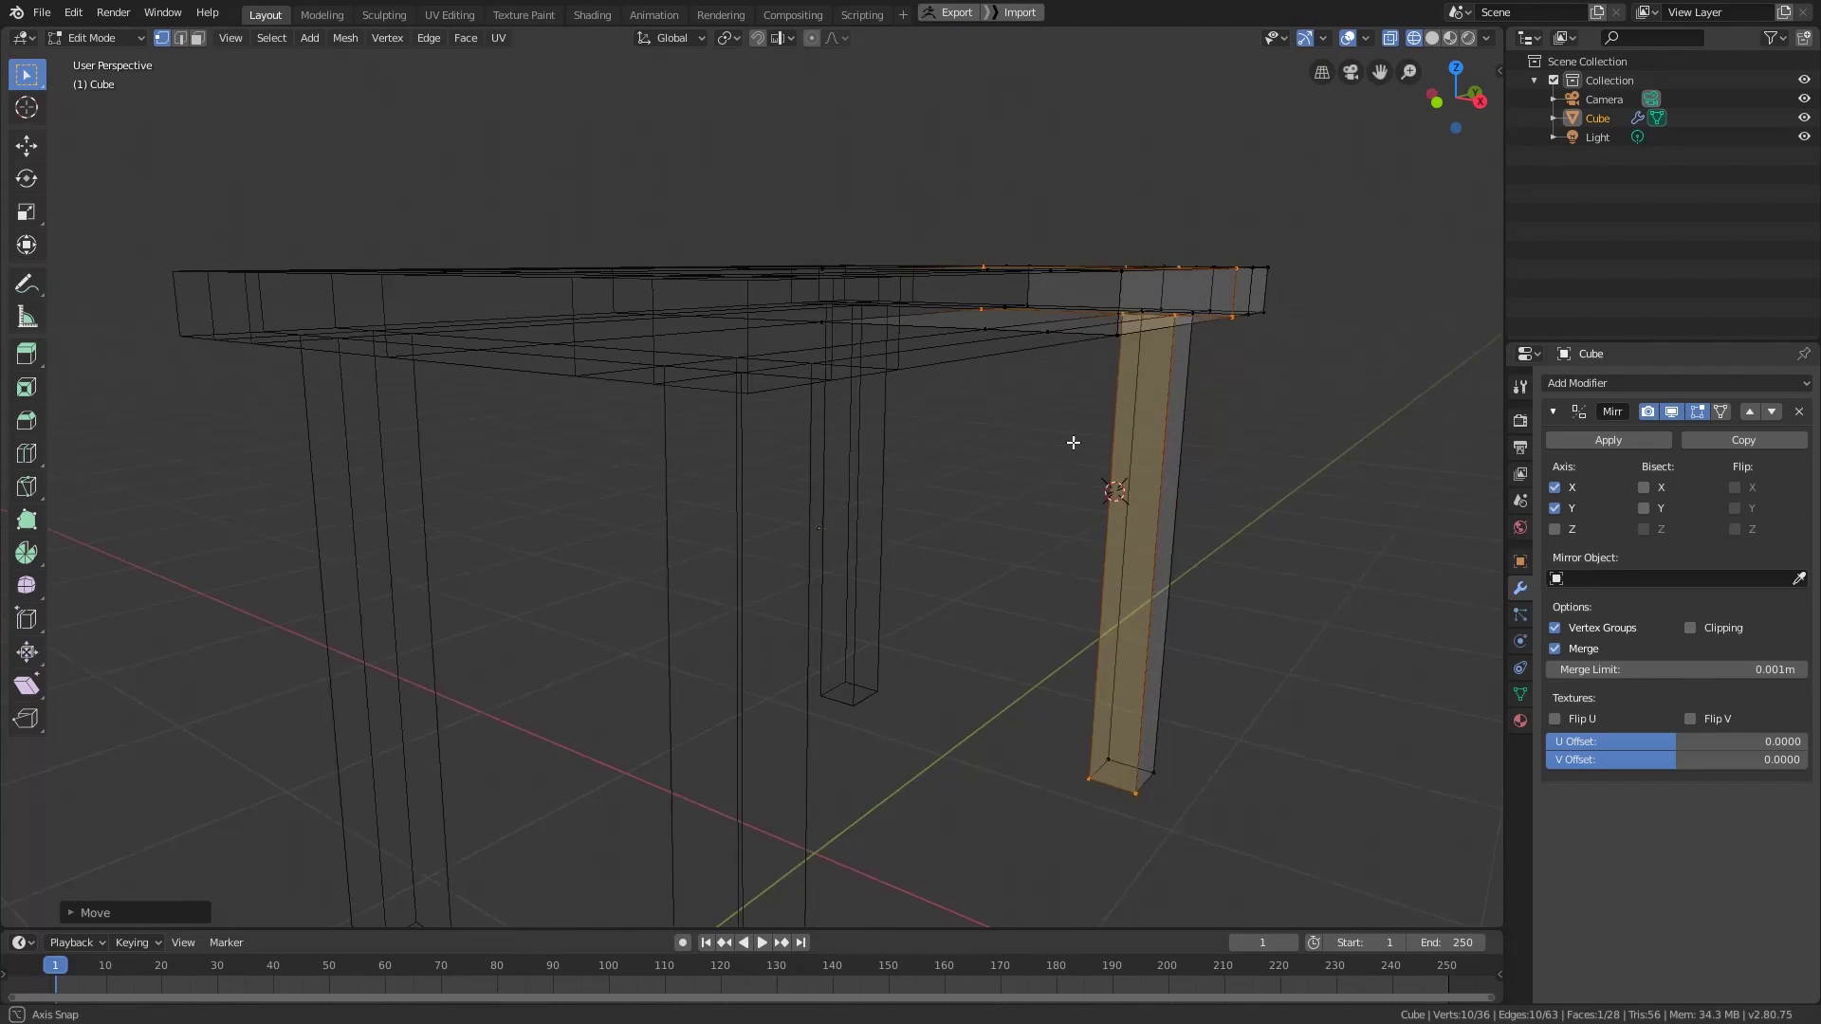
- Return to Object Mode and view the four-legged table with Solid shading
key(Tab)
scroll(1192, 520, down, 2)
key(z)
click(1314, 521)
scroll(874, 533, up, 2)
middle_drag(874, 532, 944, 526)
- Add a Bevel modifier to the table, raise Segments to 3, and set Width to 0.018 m
click(1635, 382)
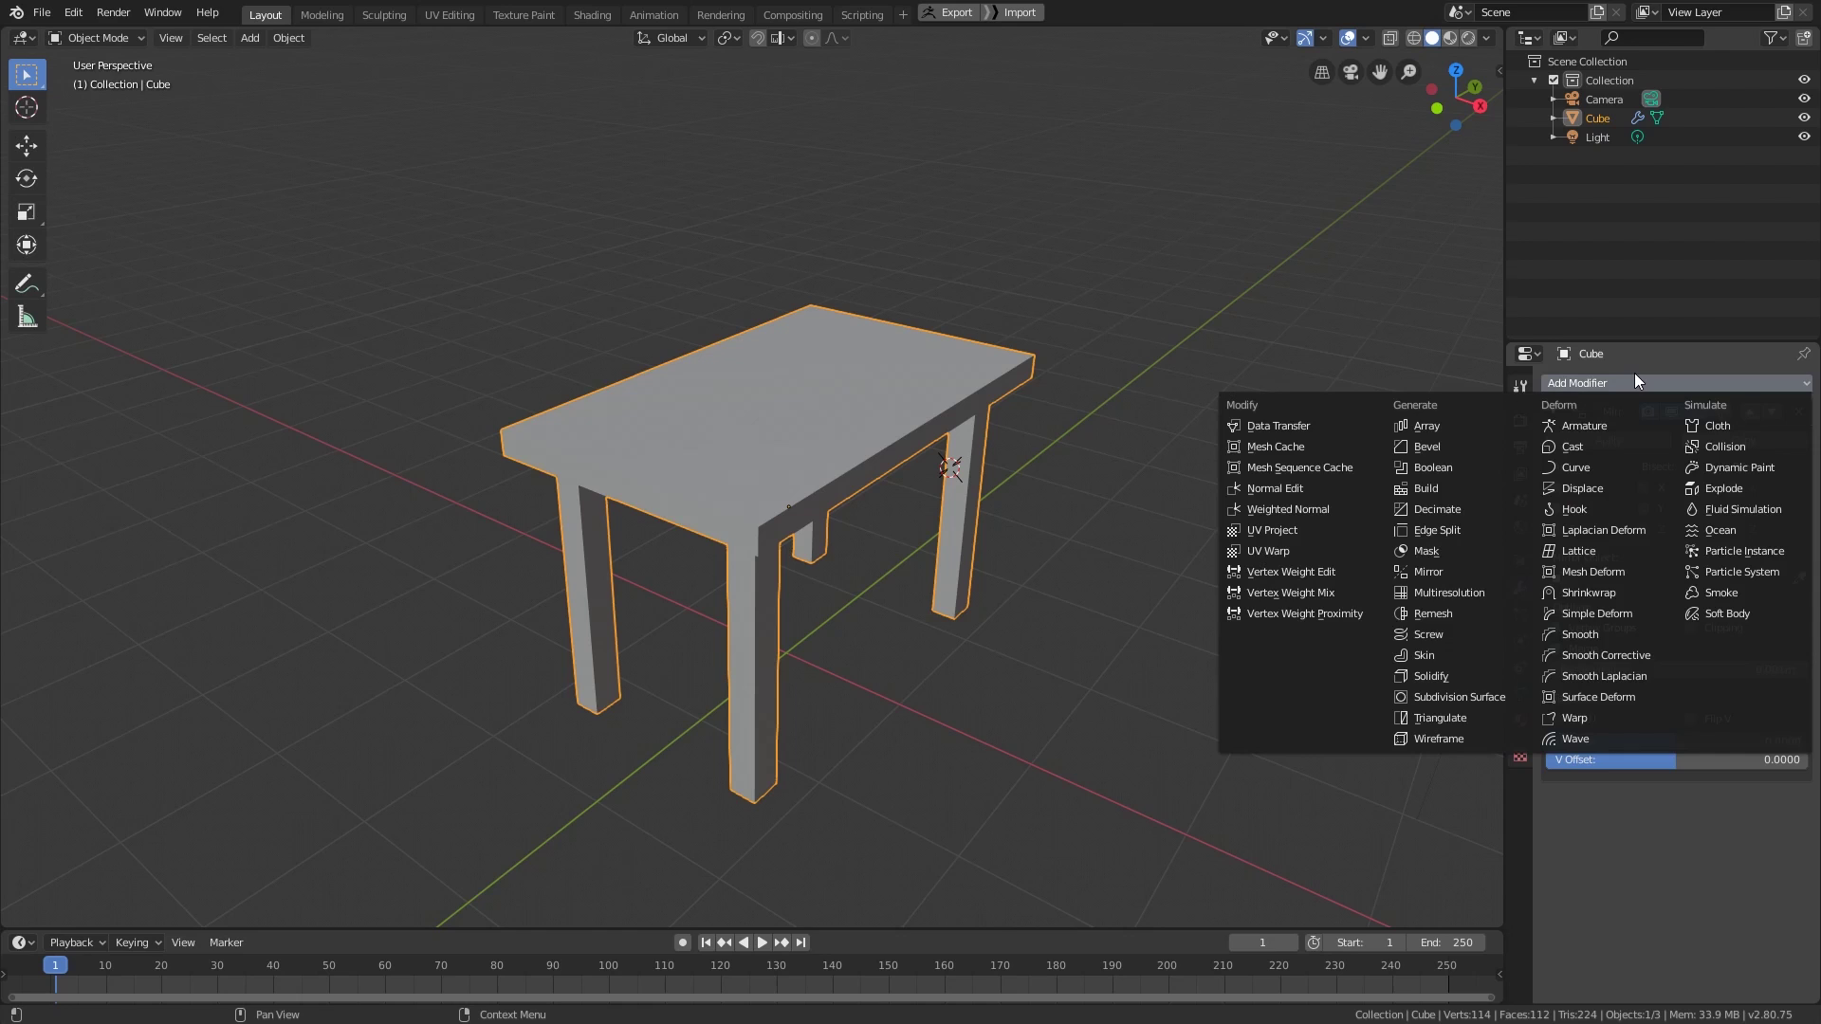
click(1438, 448)
scroll(1000, 548, up, 2)
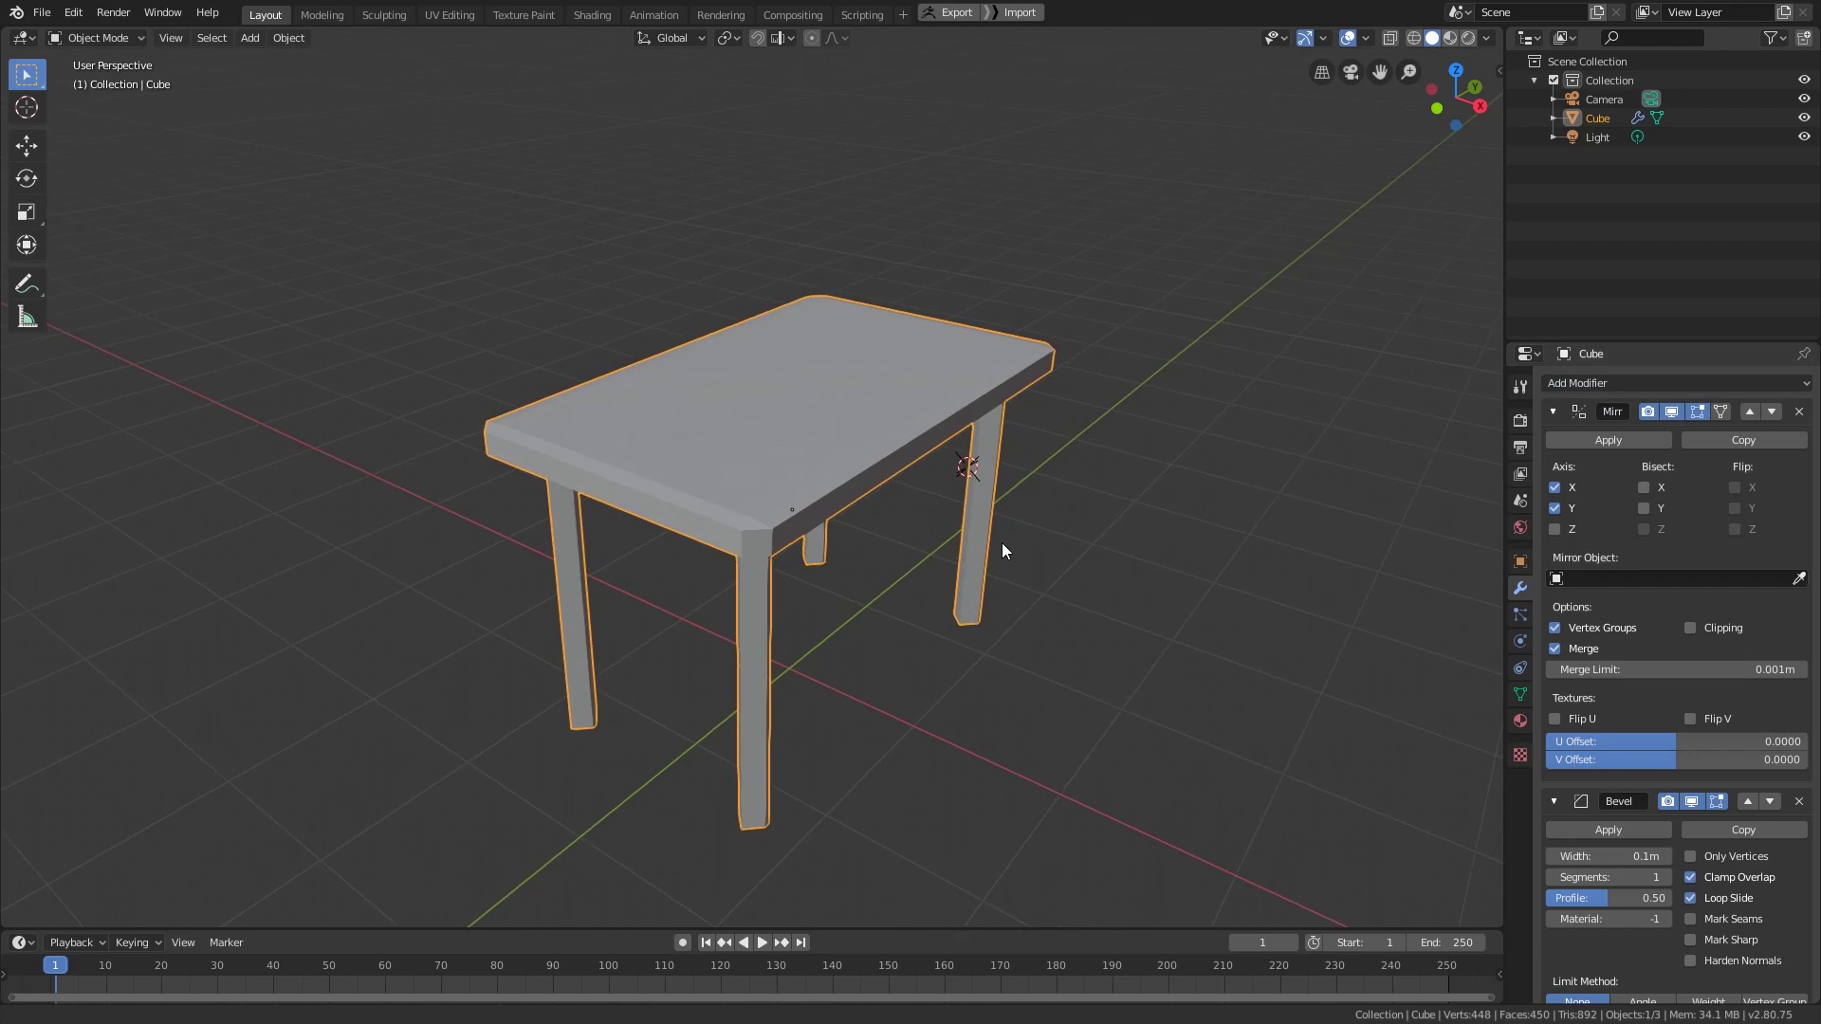
scroll(1603, 664, down, 5)
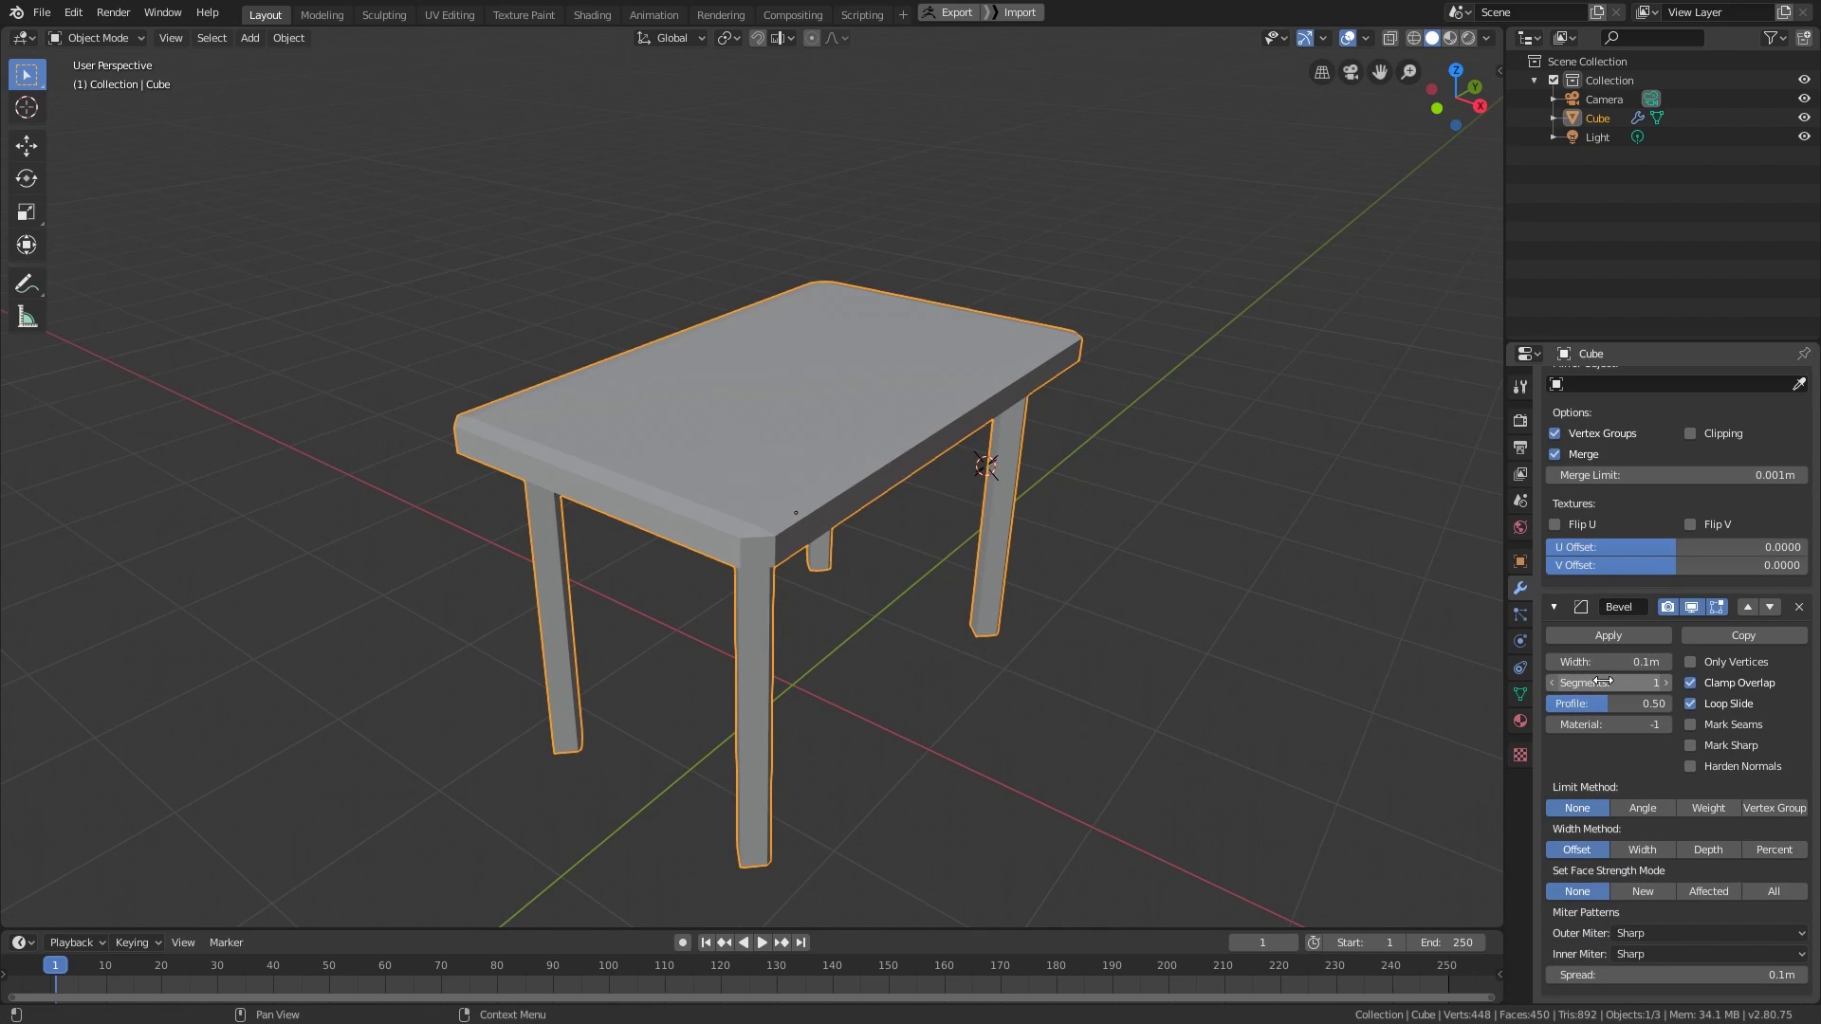
click(1665, 683)
click(1665, 683)
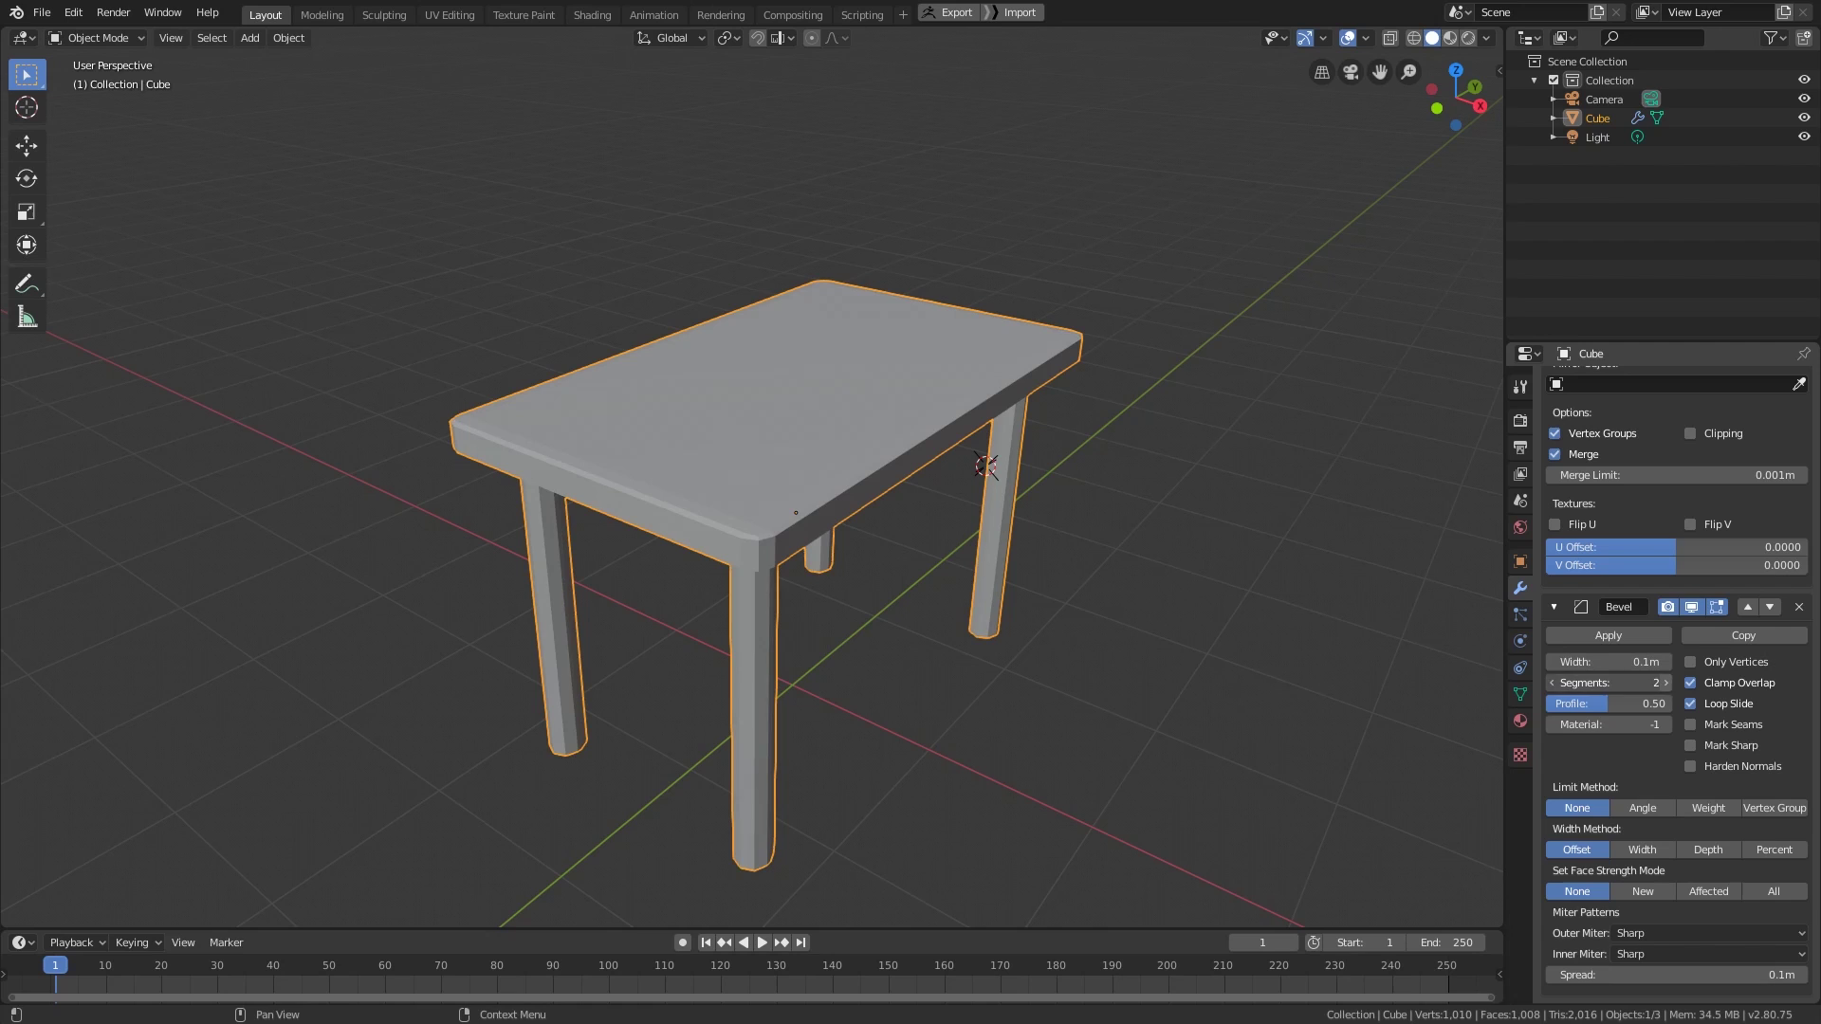
middle_drag(1033, 672, 920, 681)
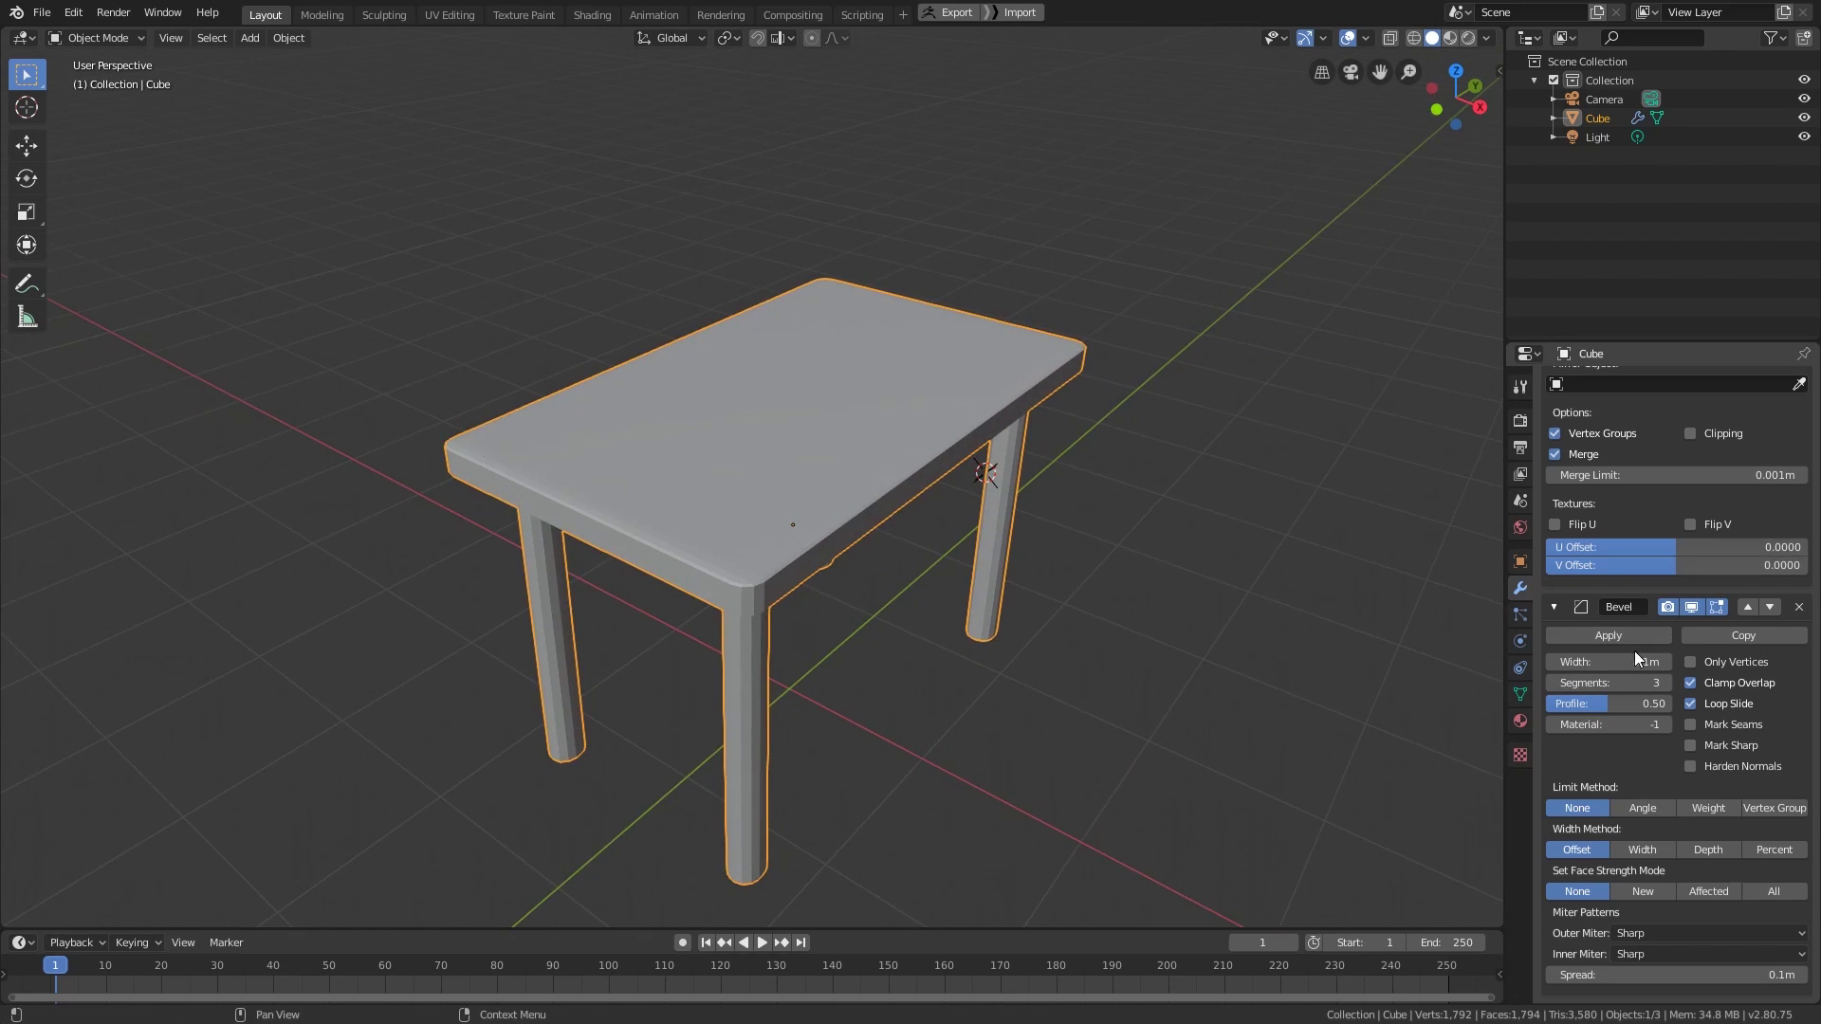
drag(1612, 662, 1562, 662)
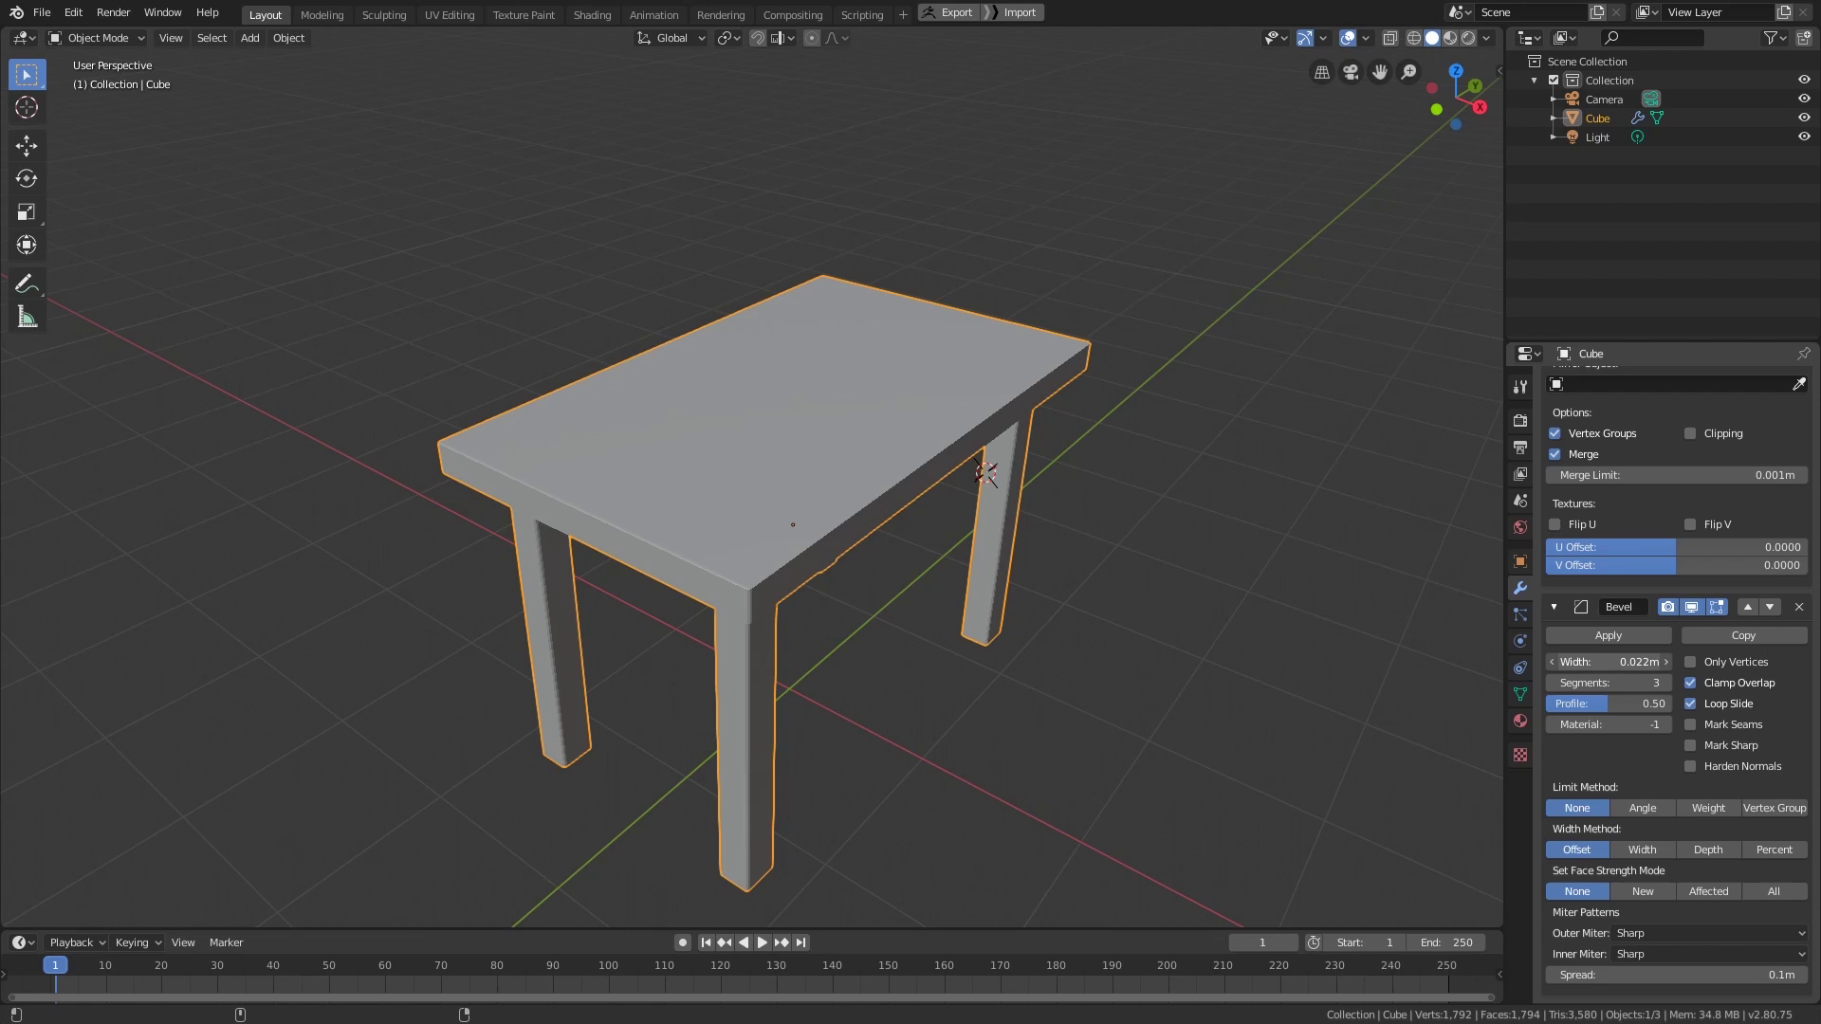
middle_drag(797, 702, 825, 617)
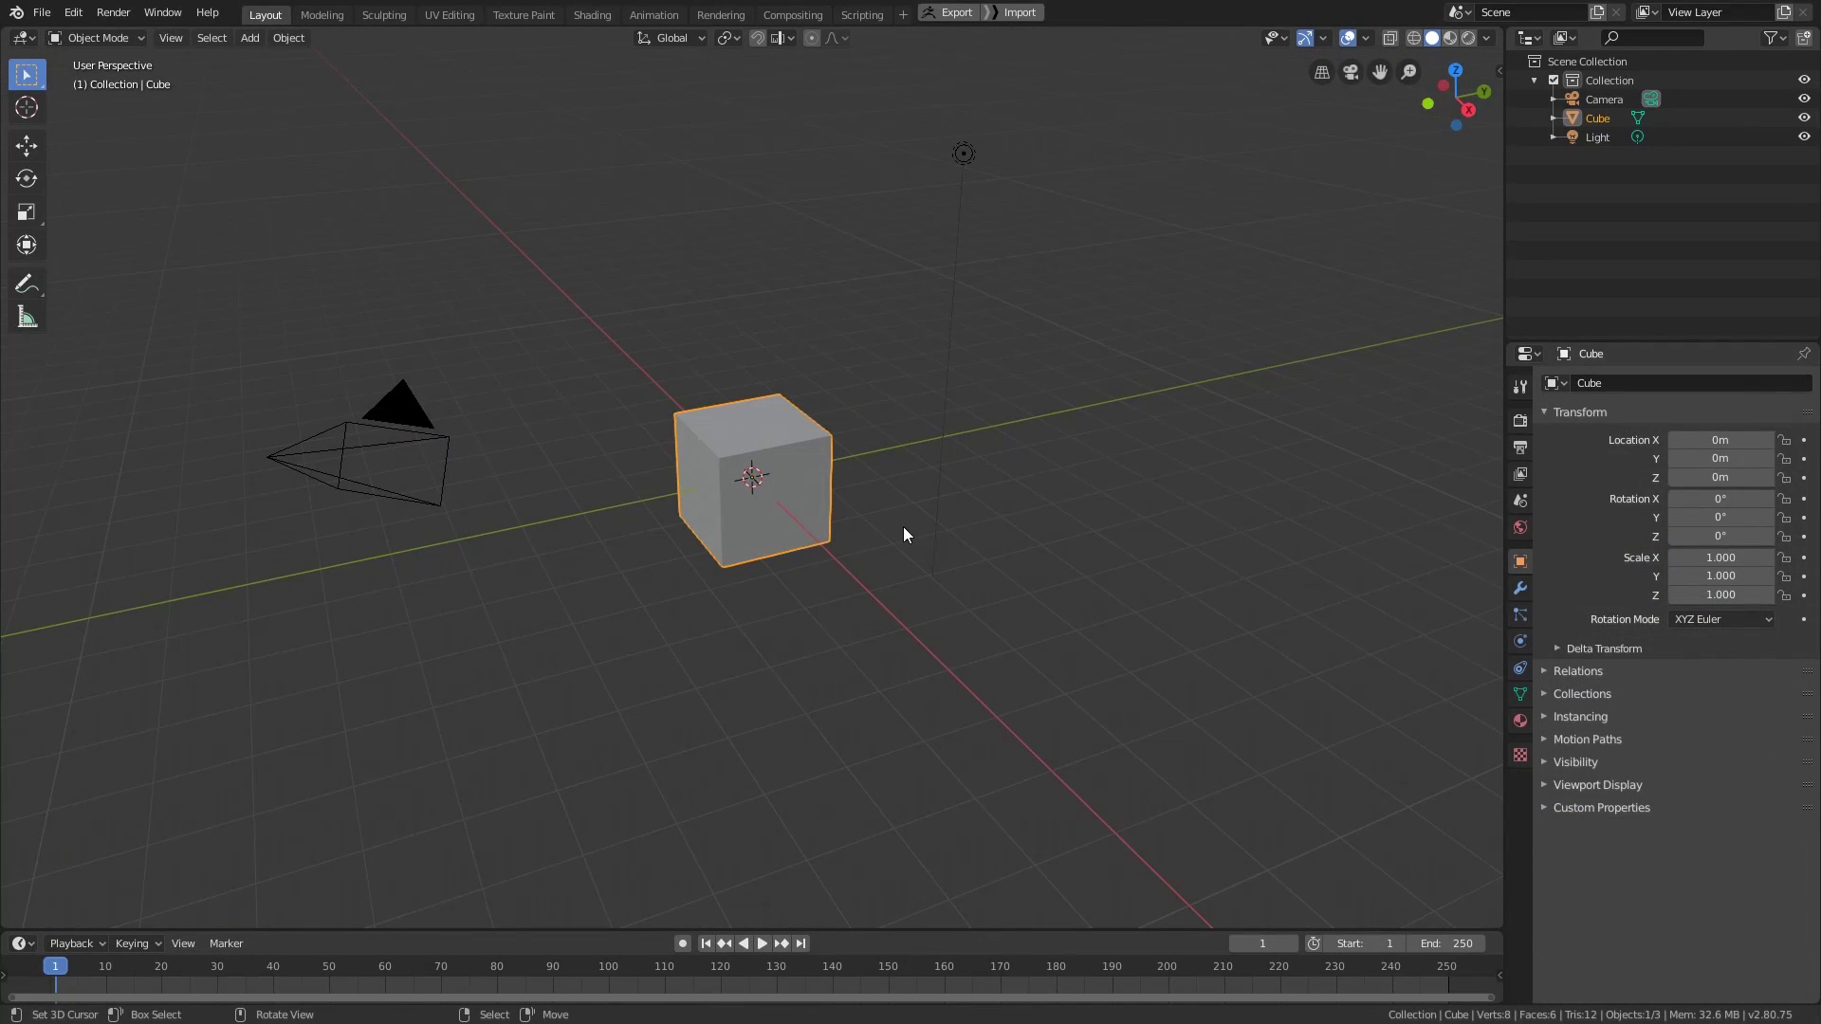
- Orbit around the default cube until the camera and light sit at the upper right
mouse_move(952, 521)
middle_down()
mouse_move(971, 541)
mouse_move(943, 542)
mouse_move(974, 537)
middle_up()
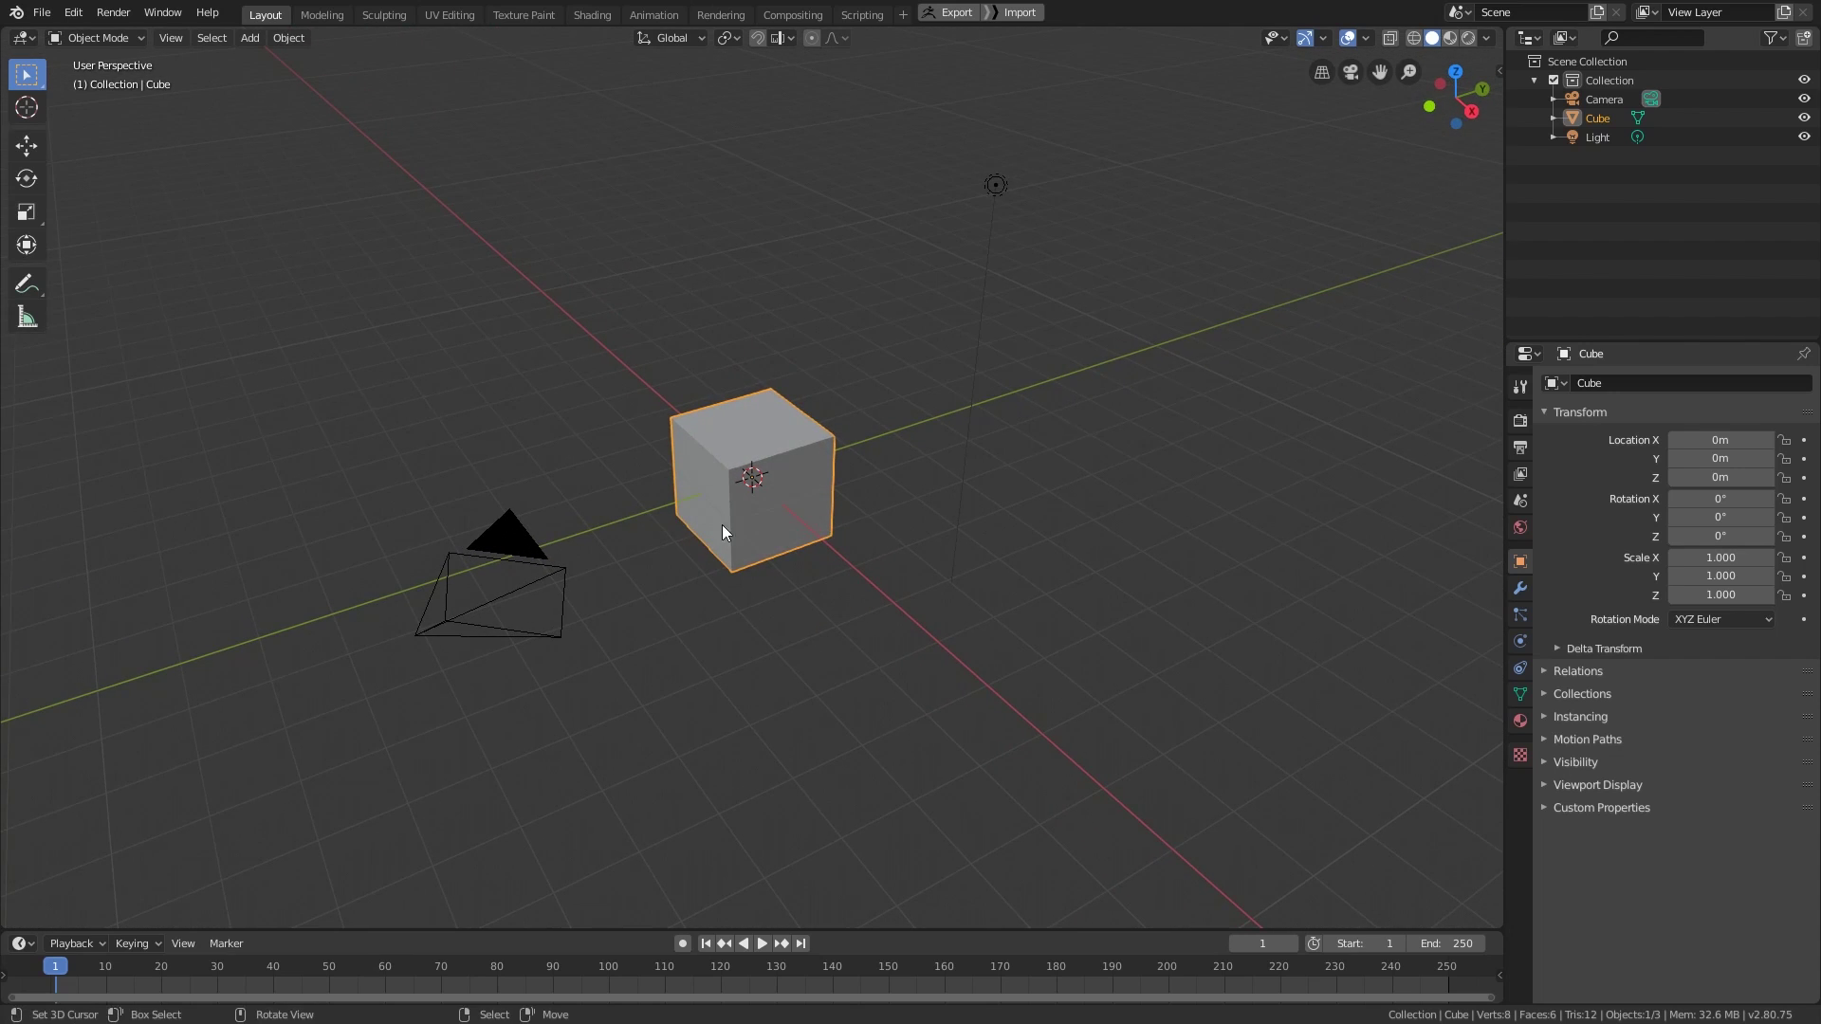
middle_drag(721, 526, 953, 492)
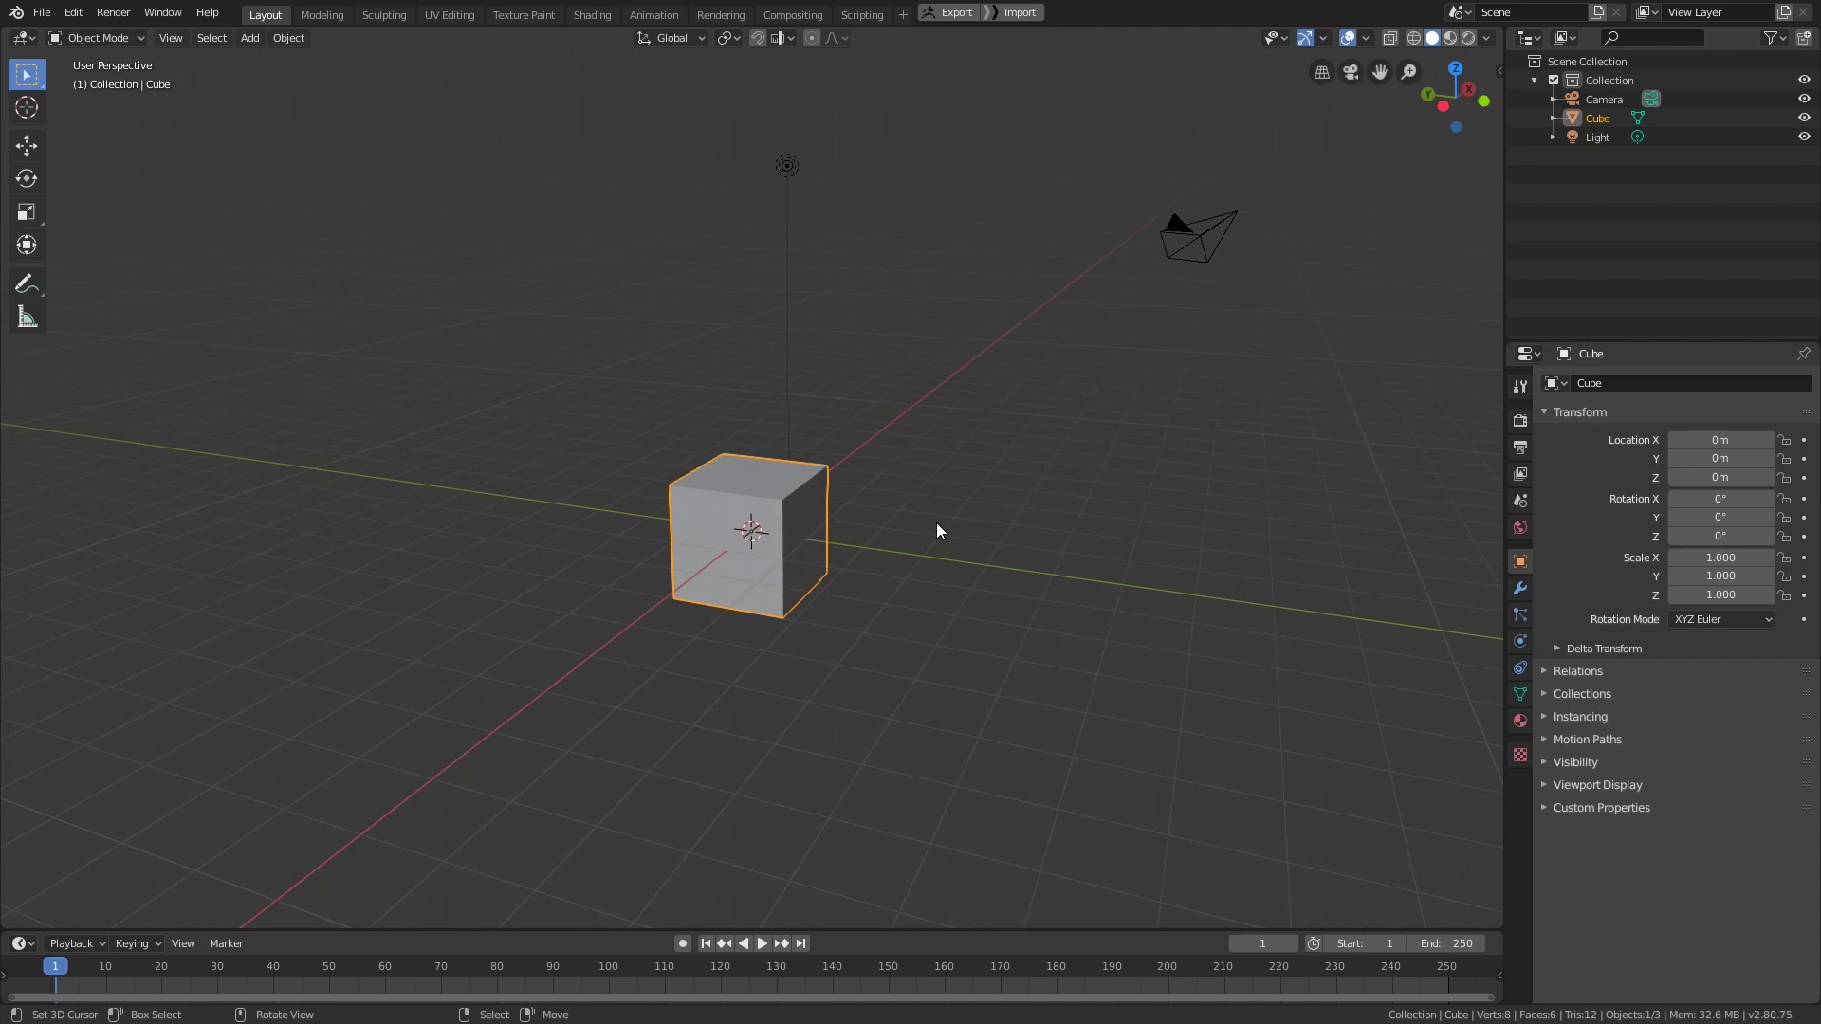
middle_drag(618, 504, 572, 515)
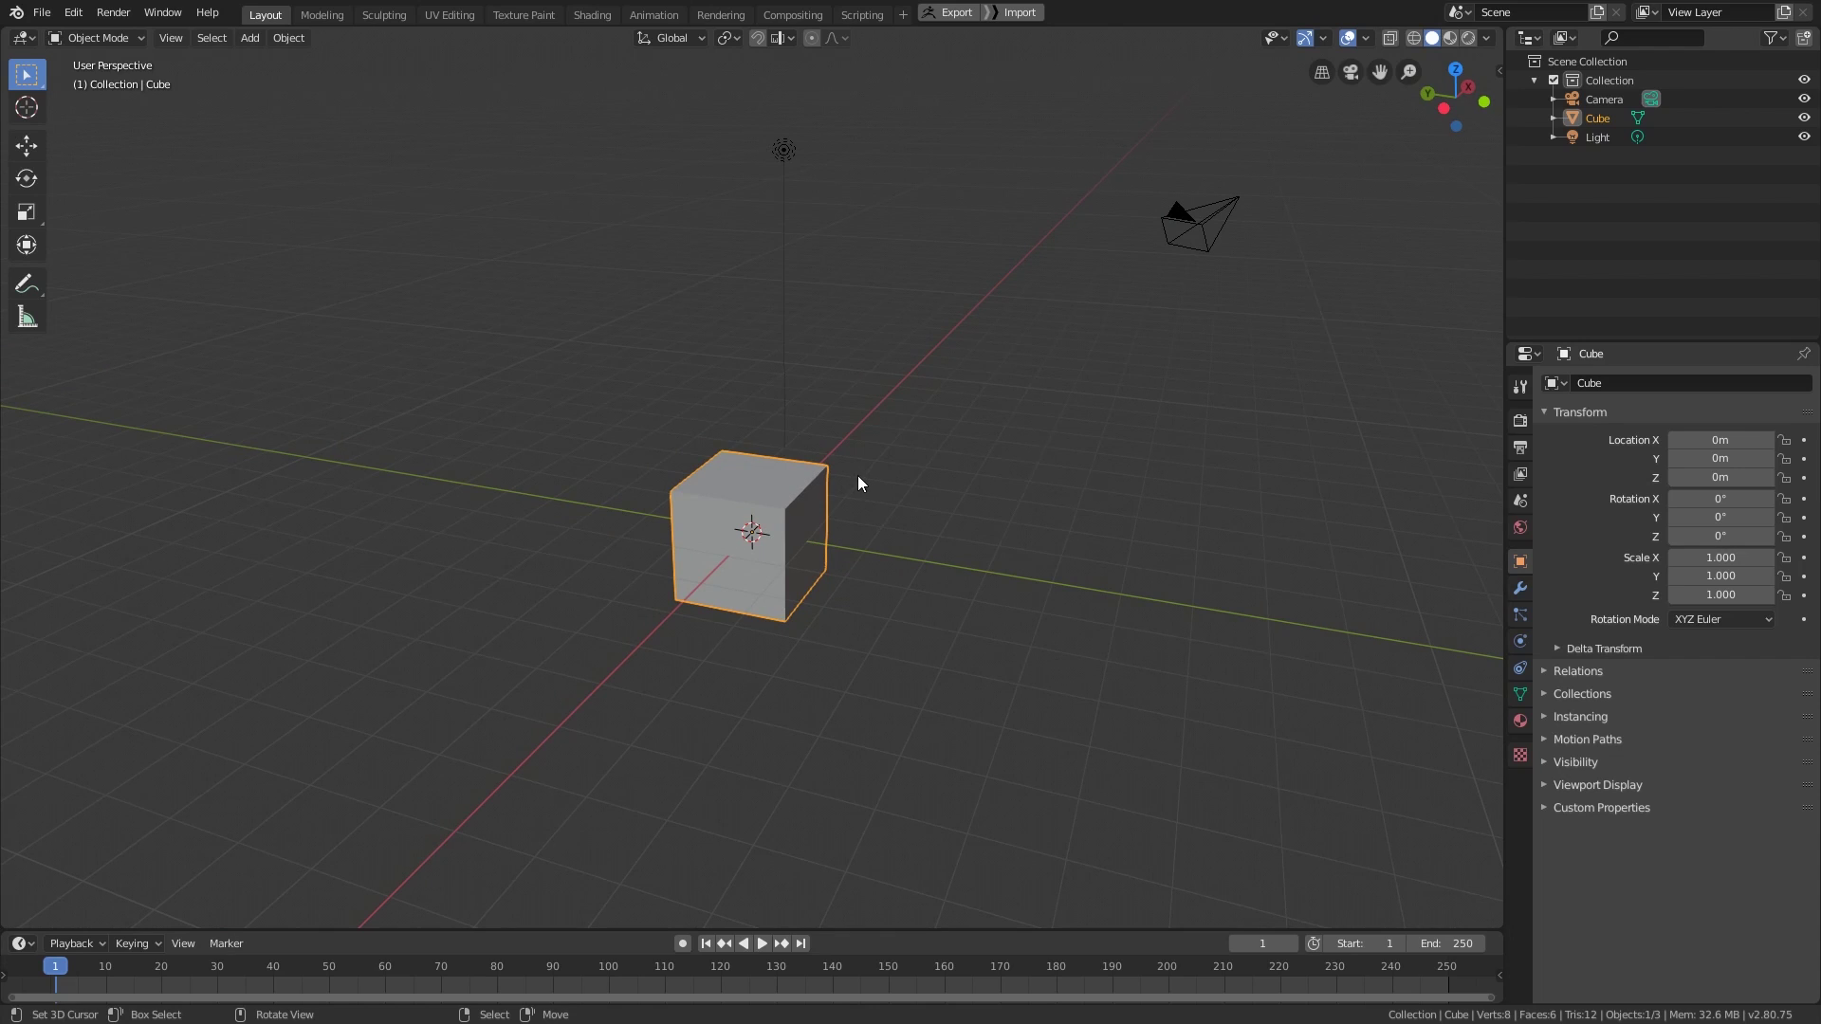
- Load Factory Preferences from Blender's Preferences window, then close the window
click(80, 15)
click(116, 266)
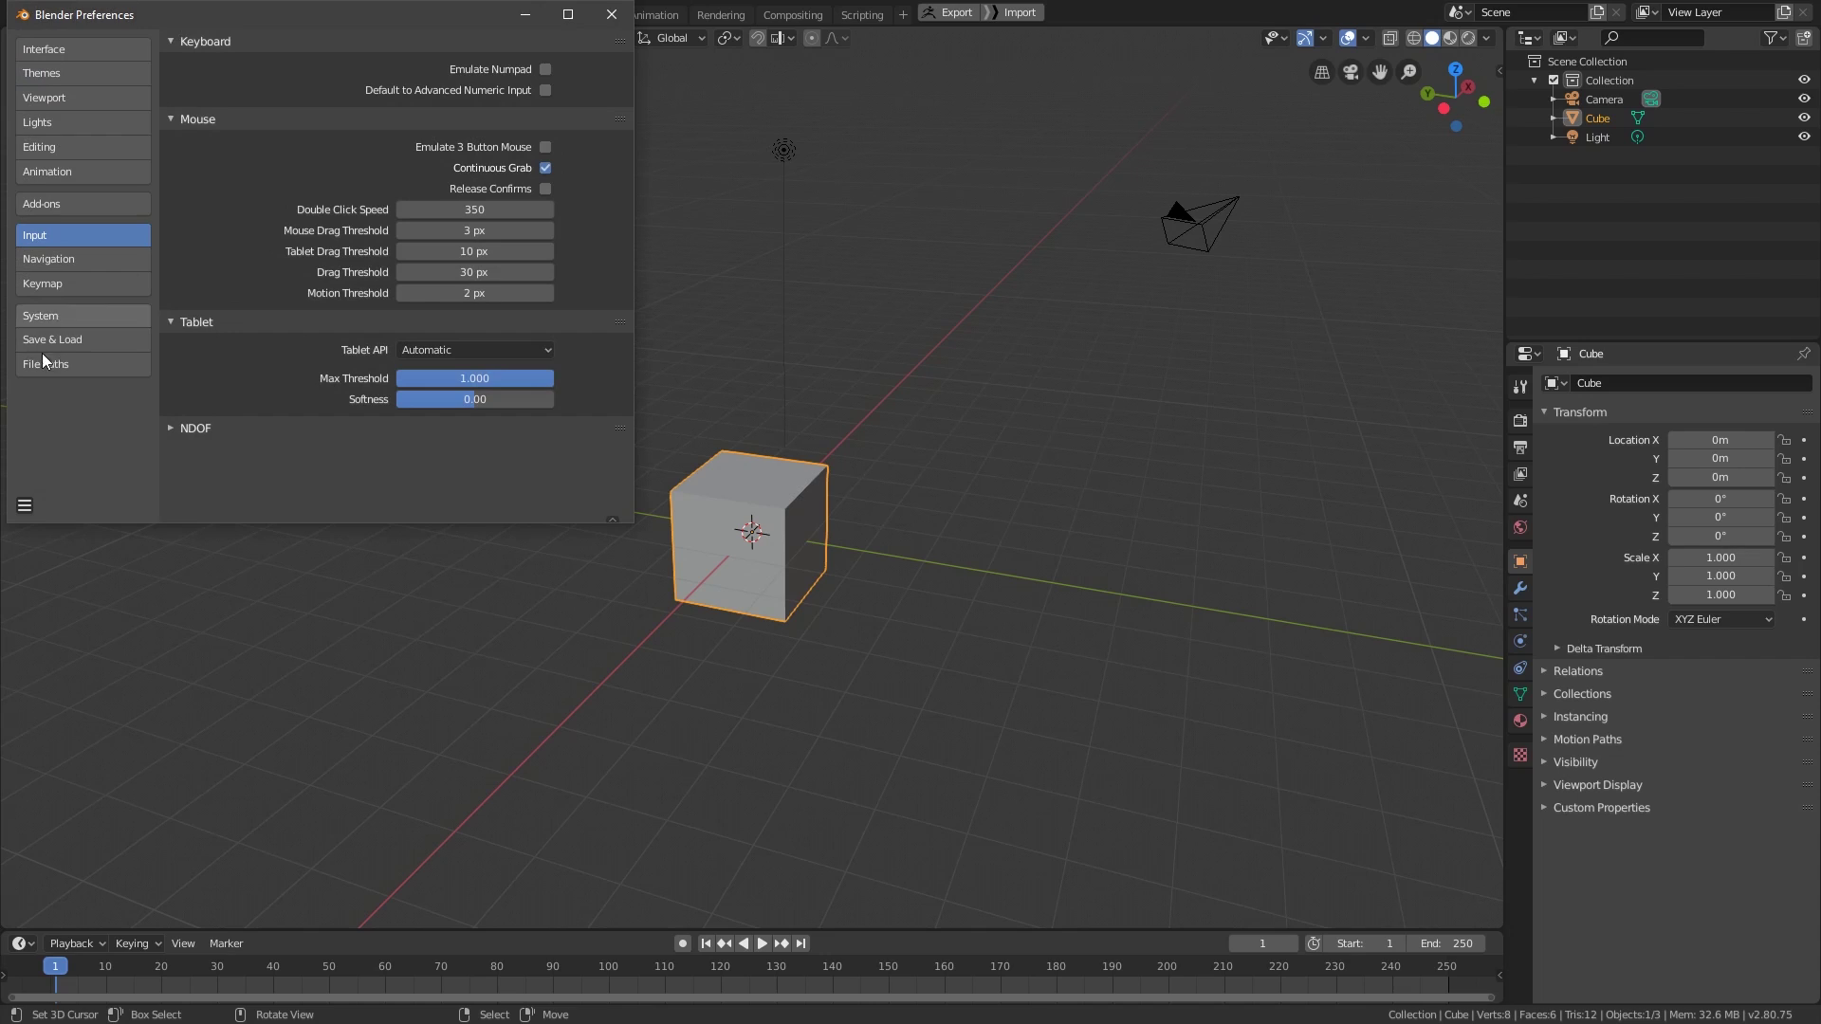
click(25, 507)
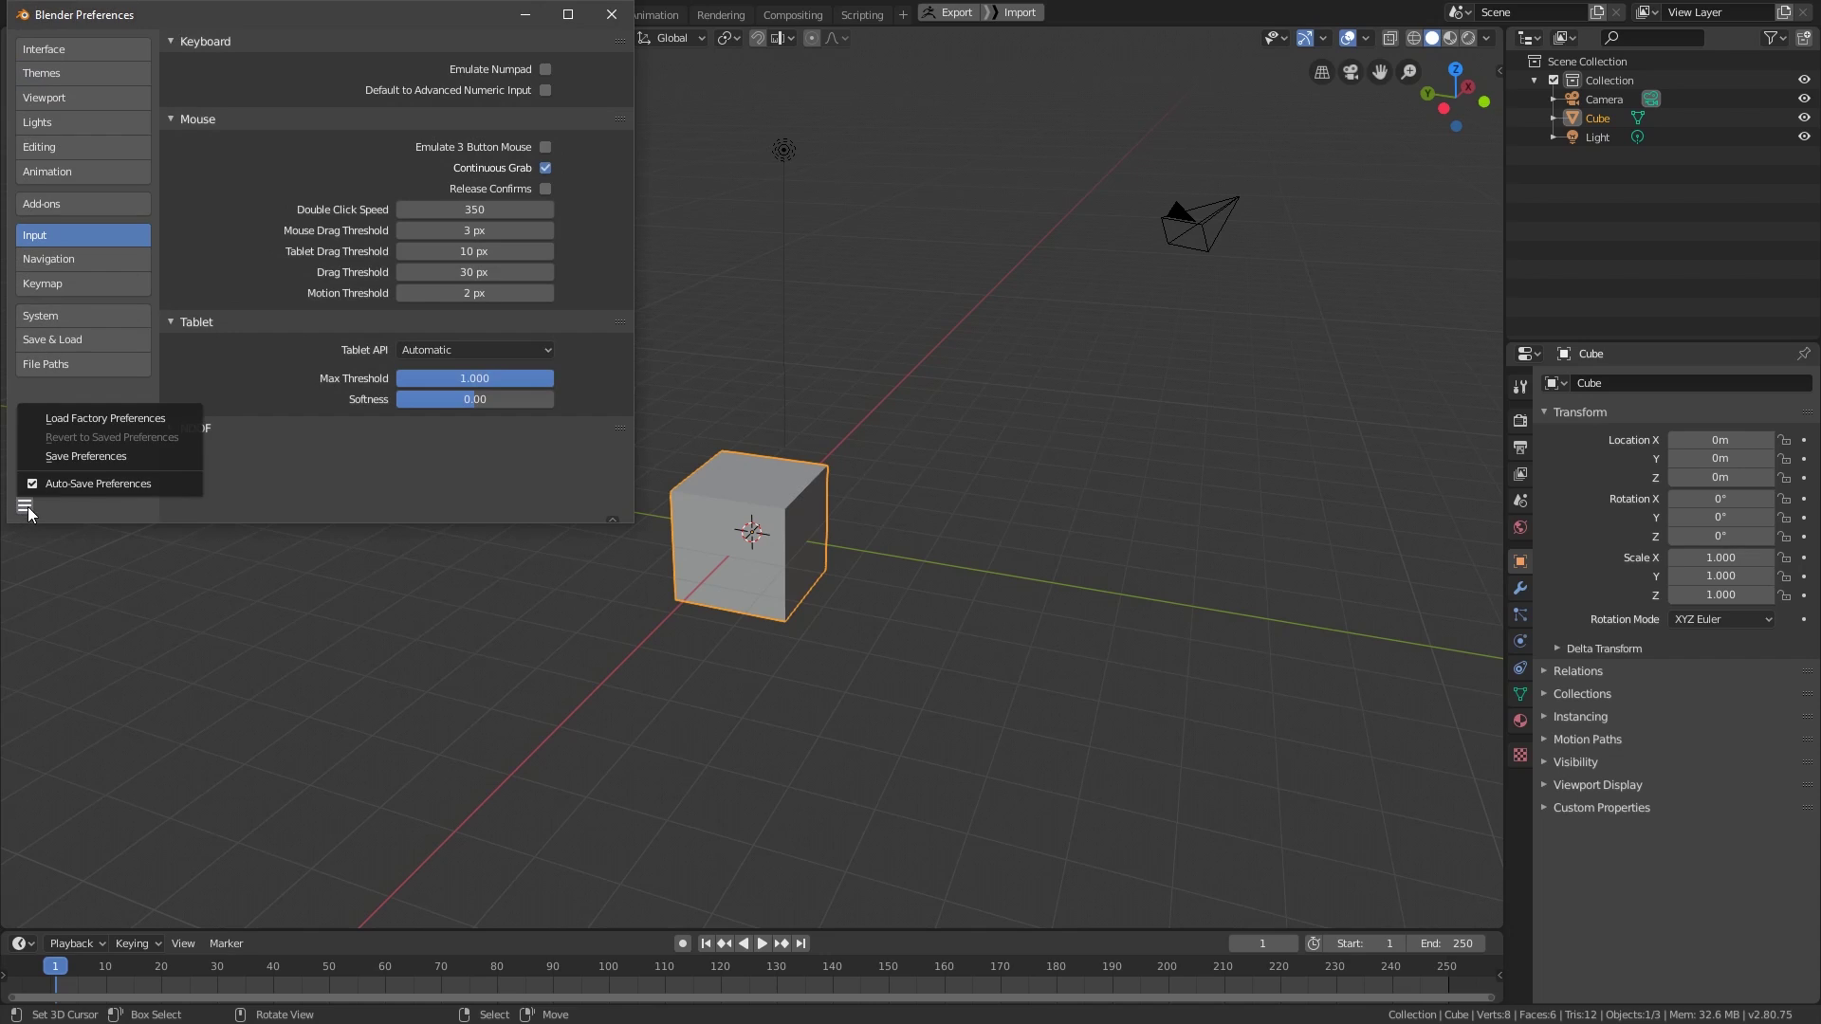
click(84, 421)
click(83, 426)
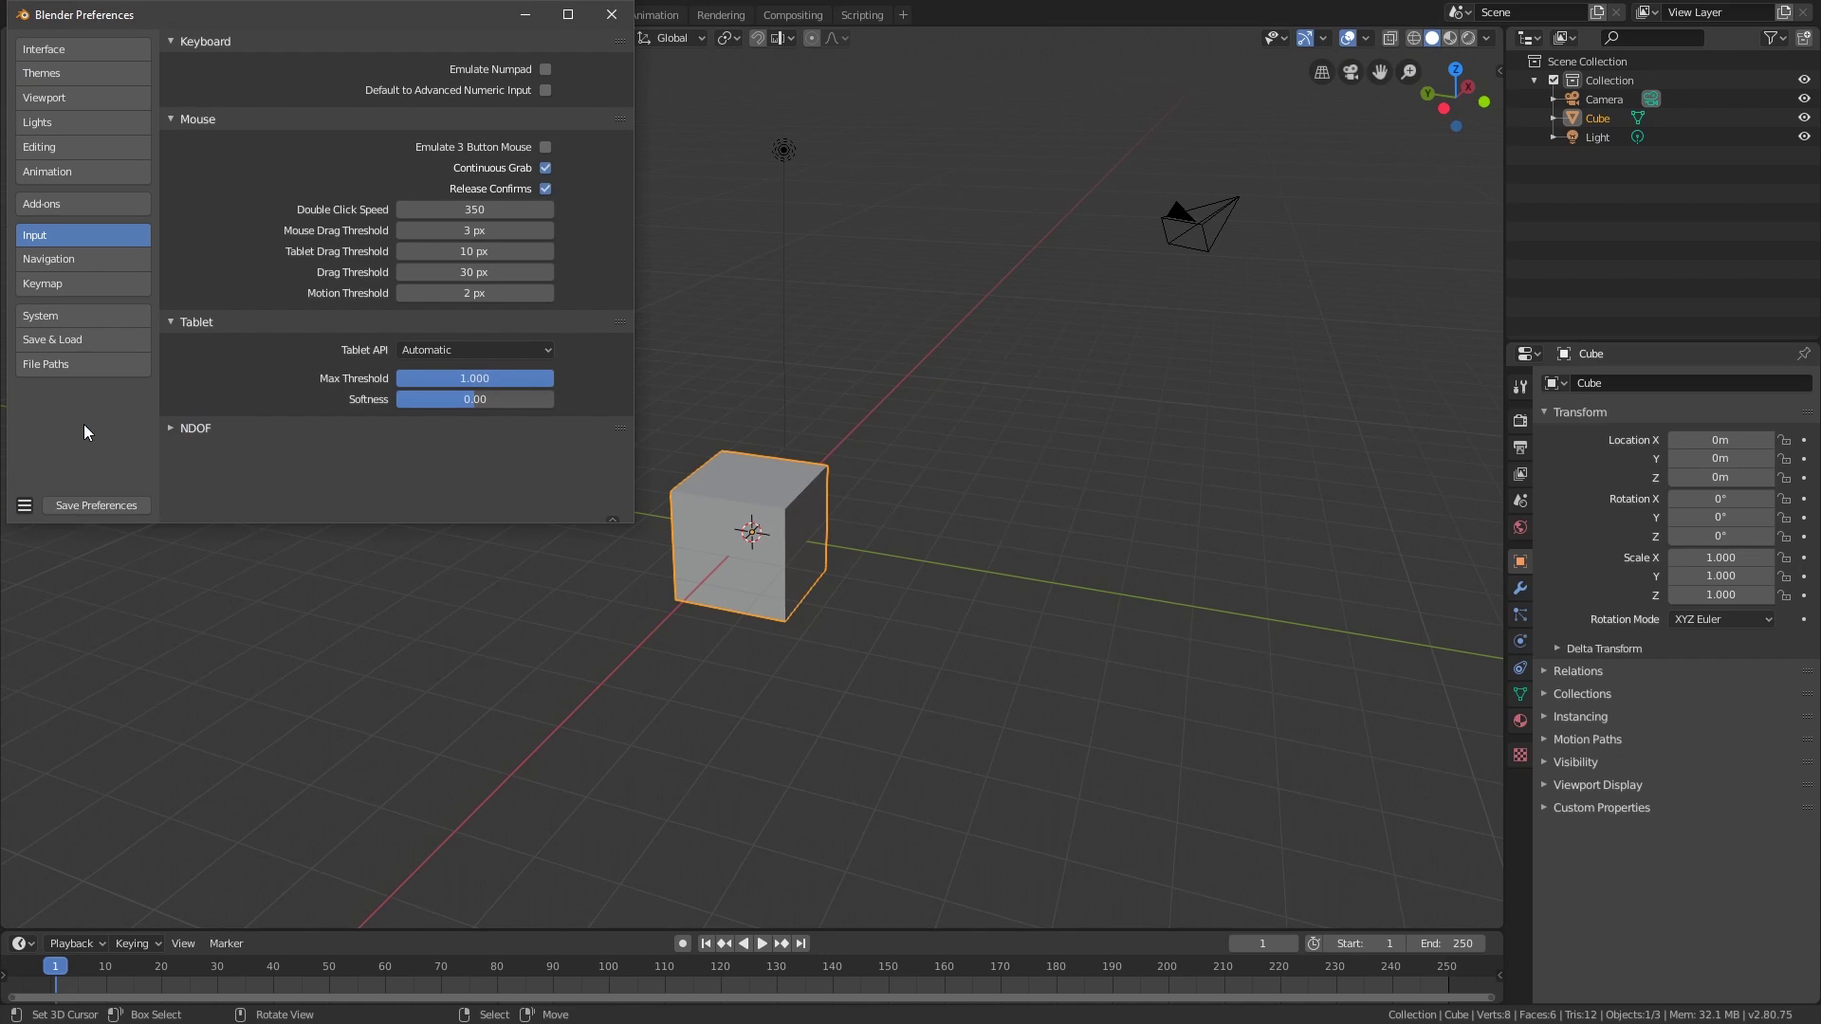
click(611, 14)
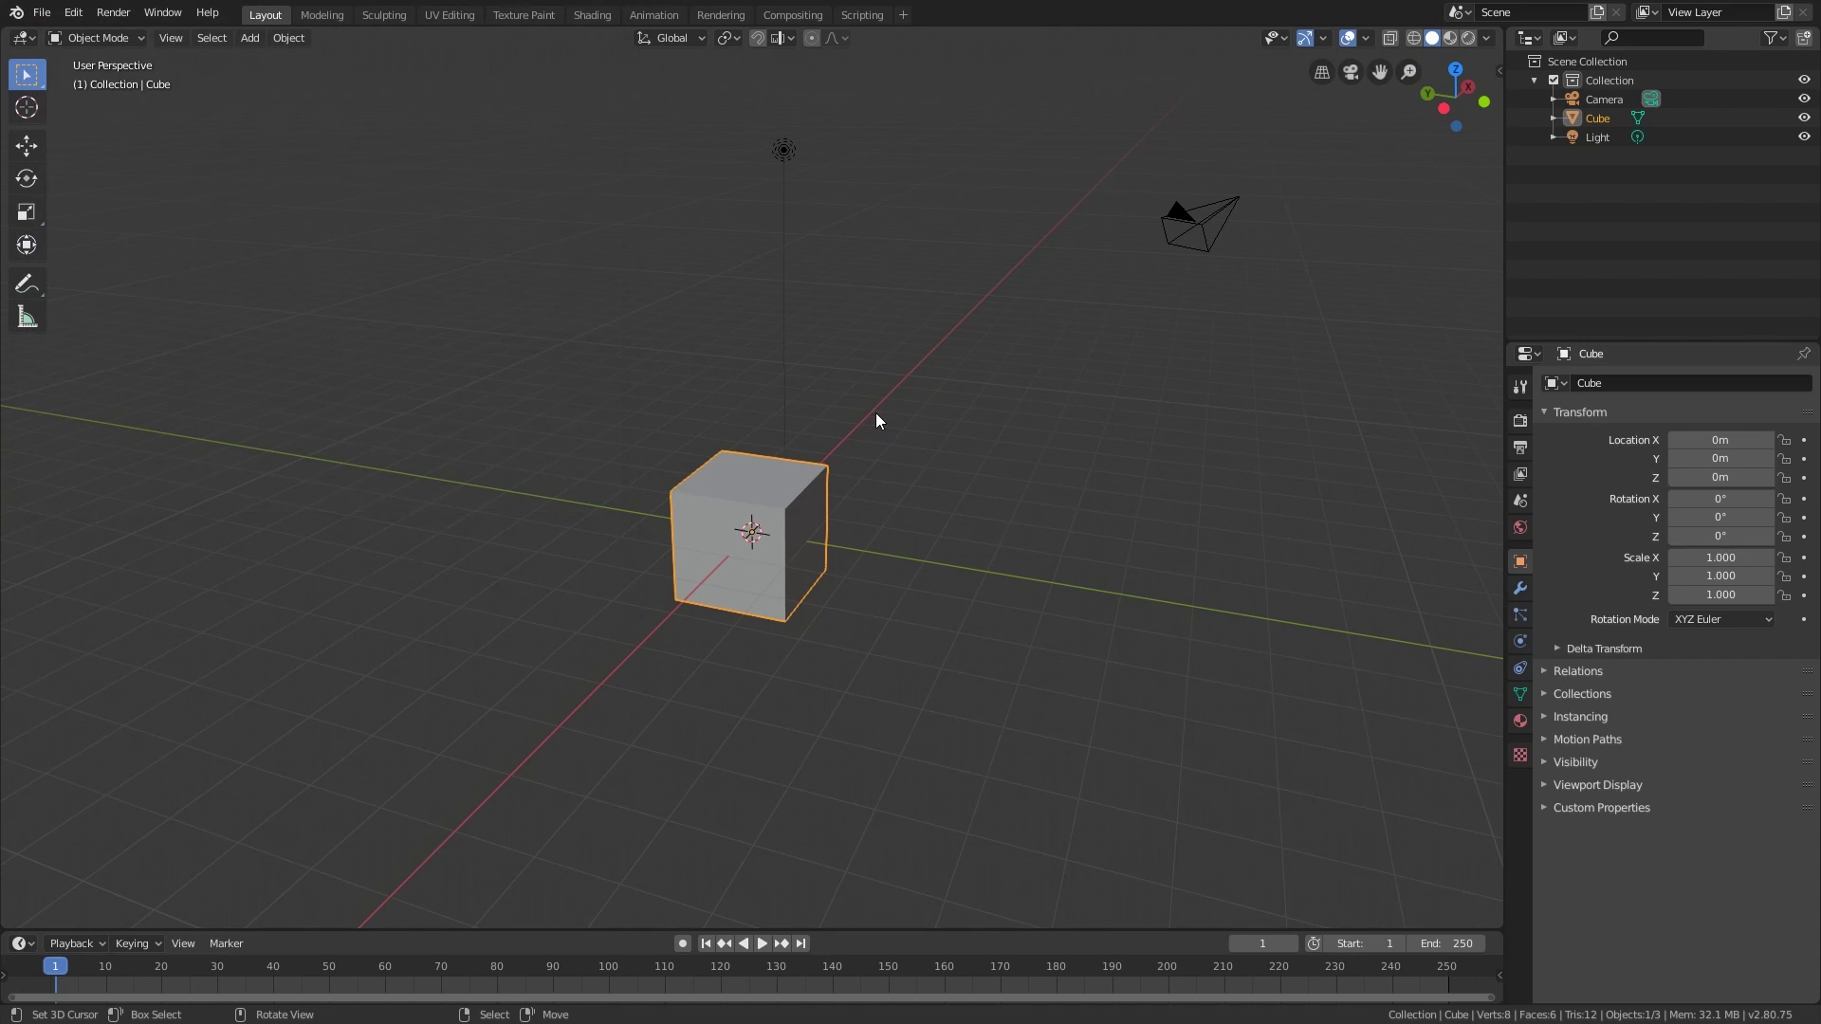
- Select the light along with the cube, then reselect only the cube and orbit around it
shift+click(784, 149)
click(778, 495)
middle_drag(867, 555, 776, 618)
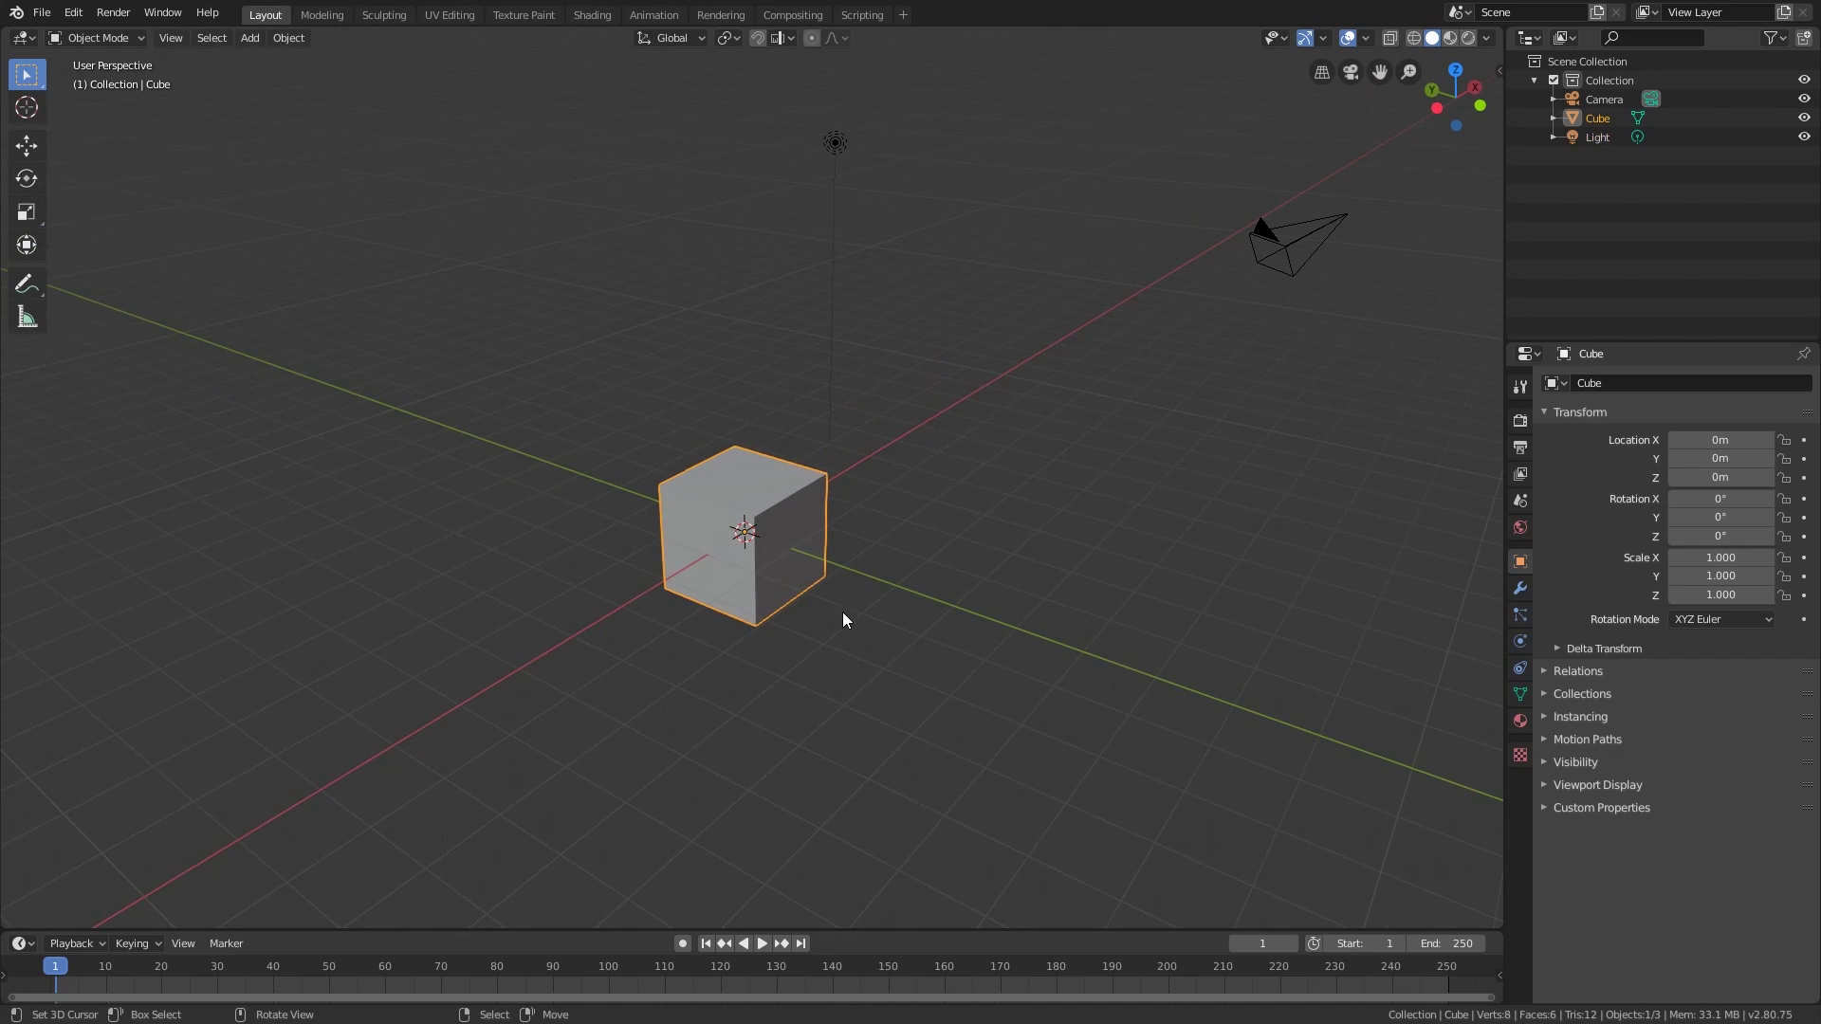
middle_drag(920, 589, 930, 590)
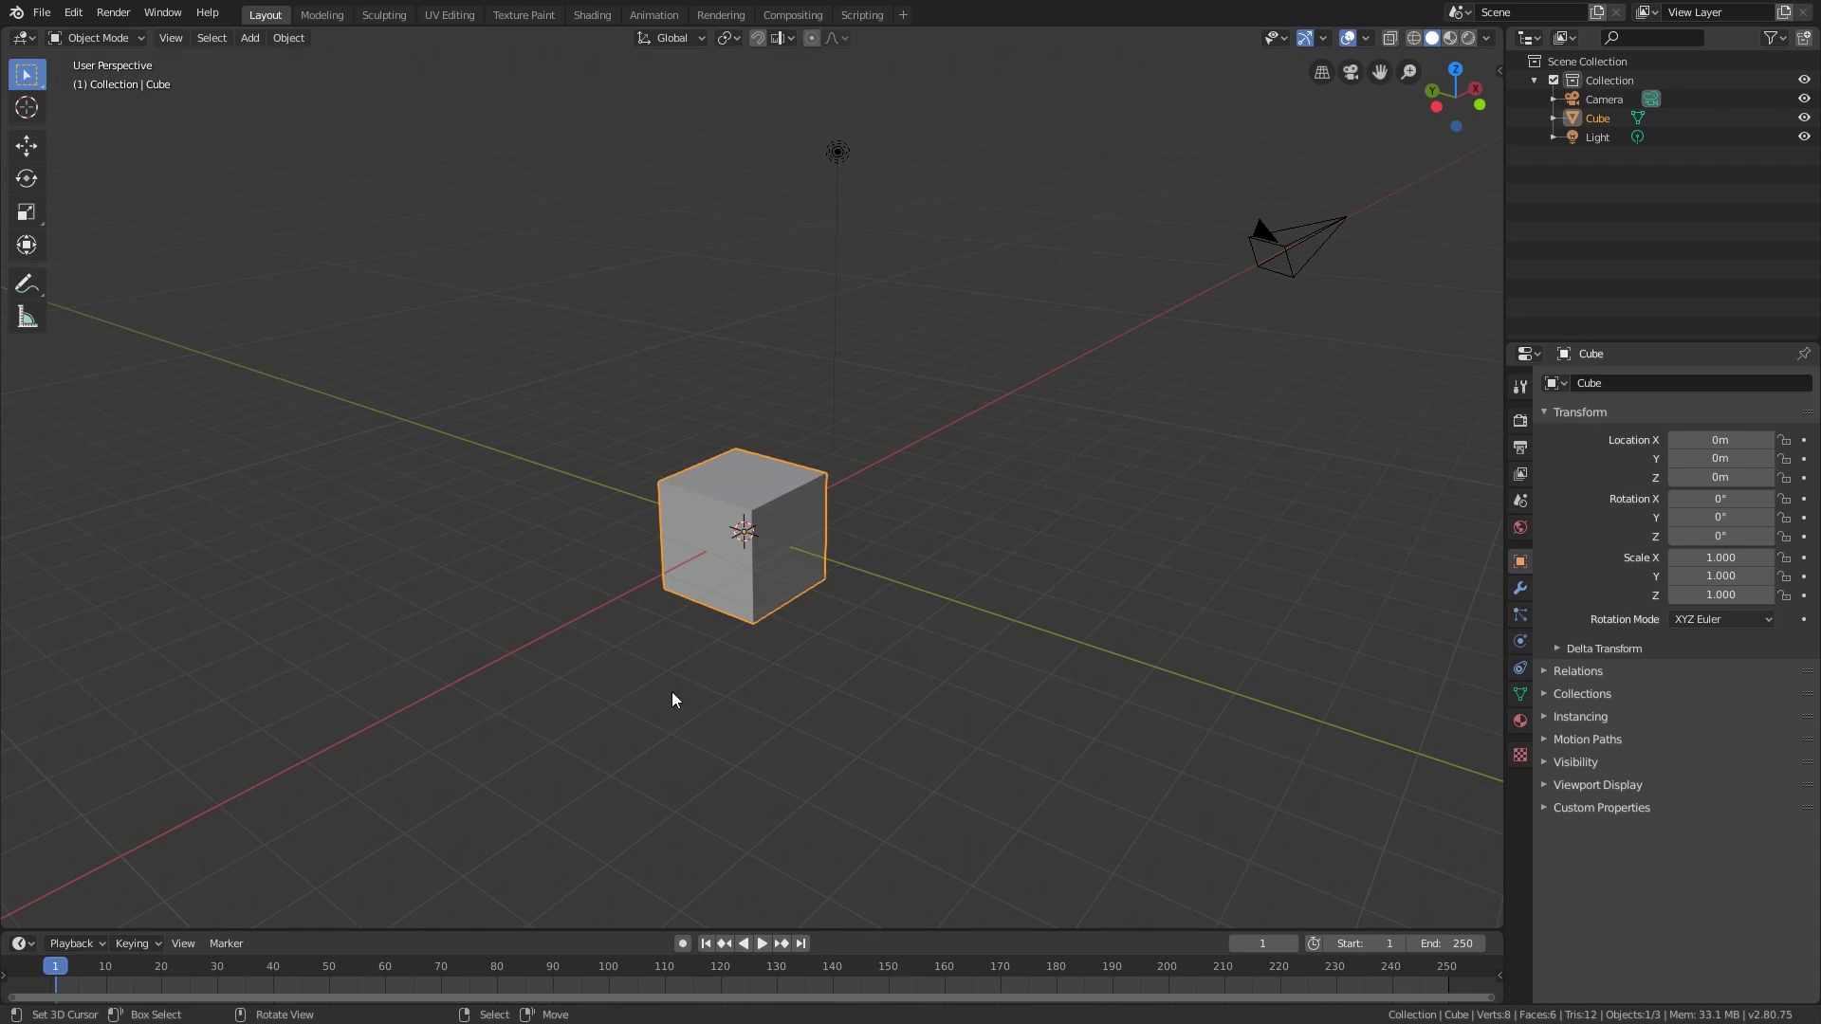
middle_drag(670, 699, 890, 692)
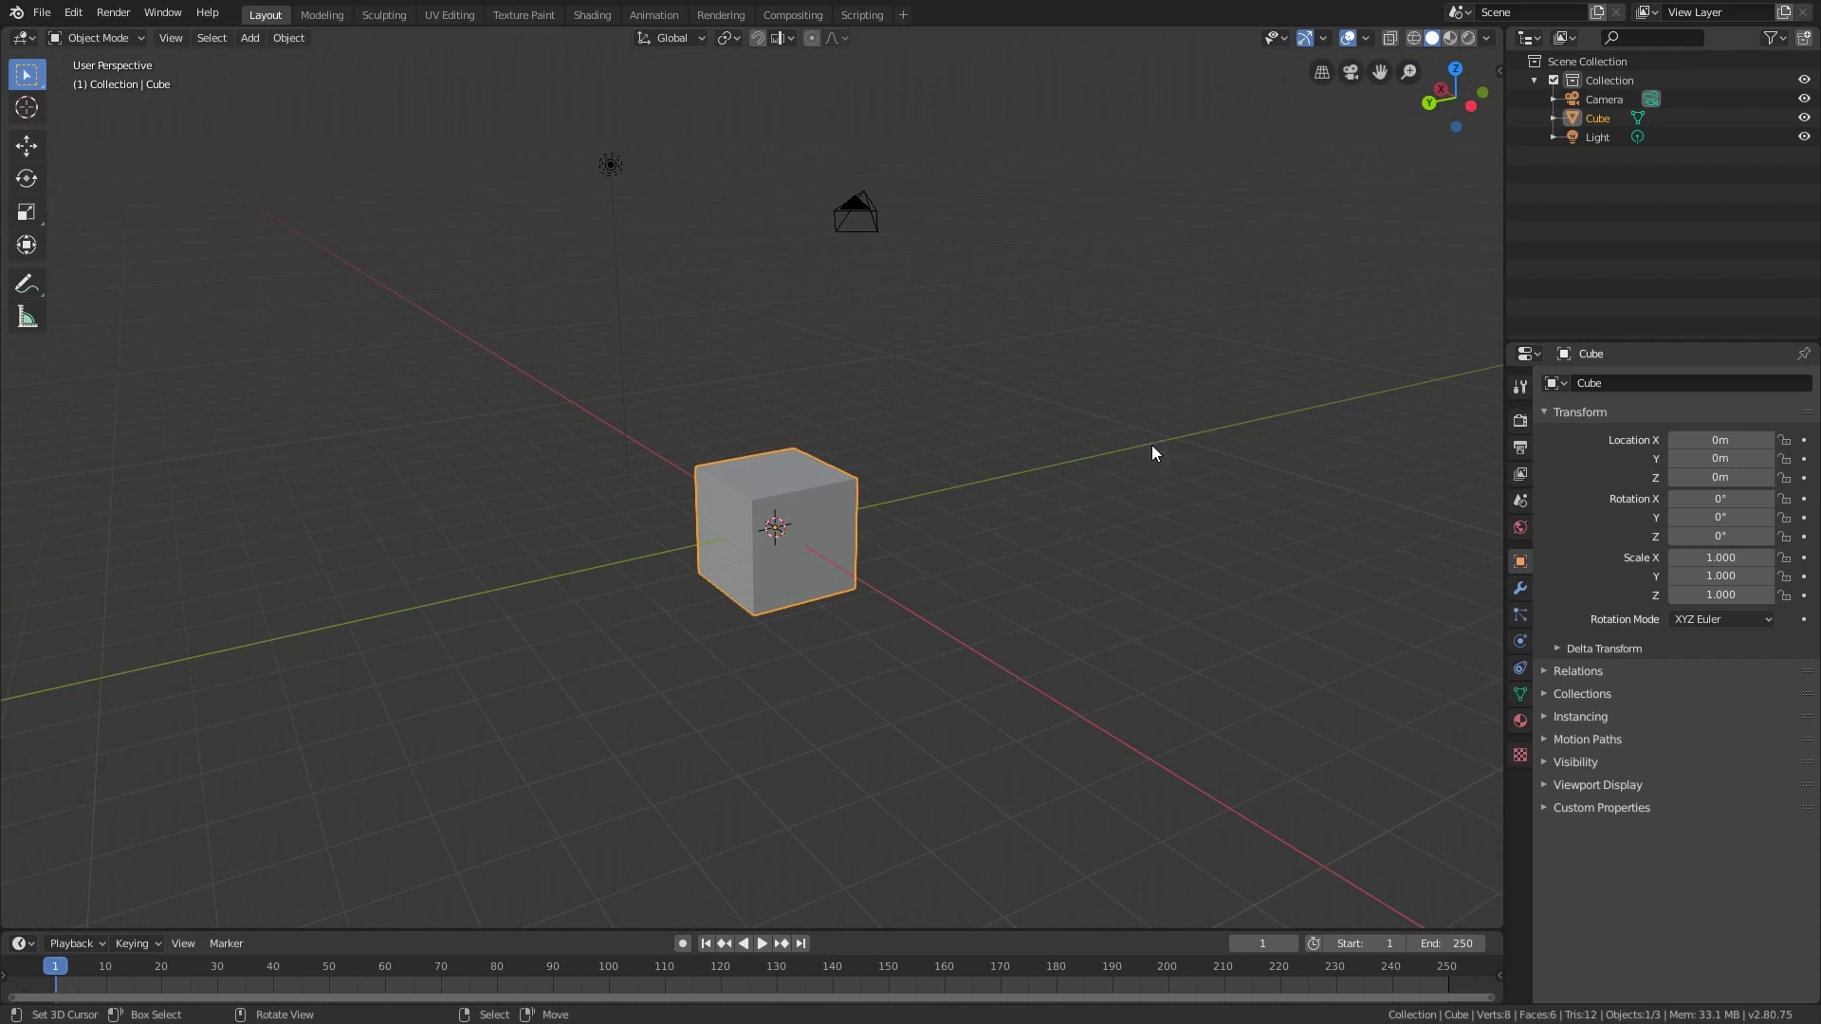
- In the Outliner, select the Light, Cube, Collection and Camera, collapsing and re-expanding the Collection
click(1601, 137)
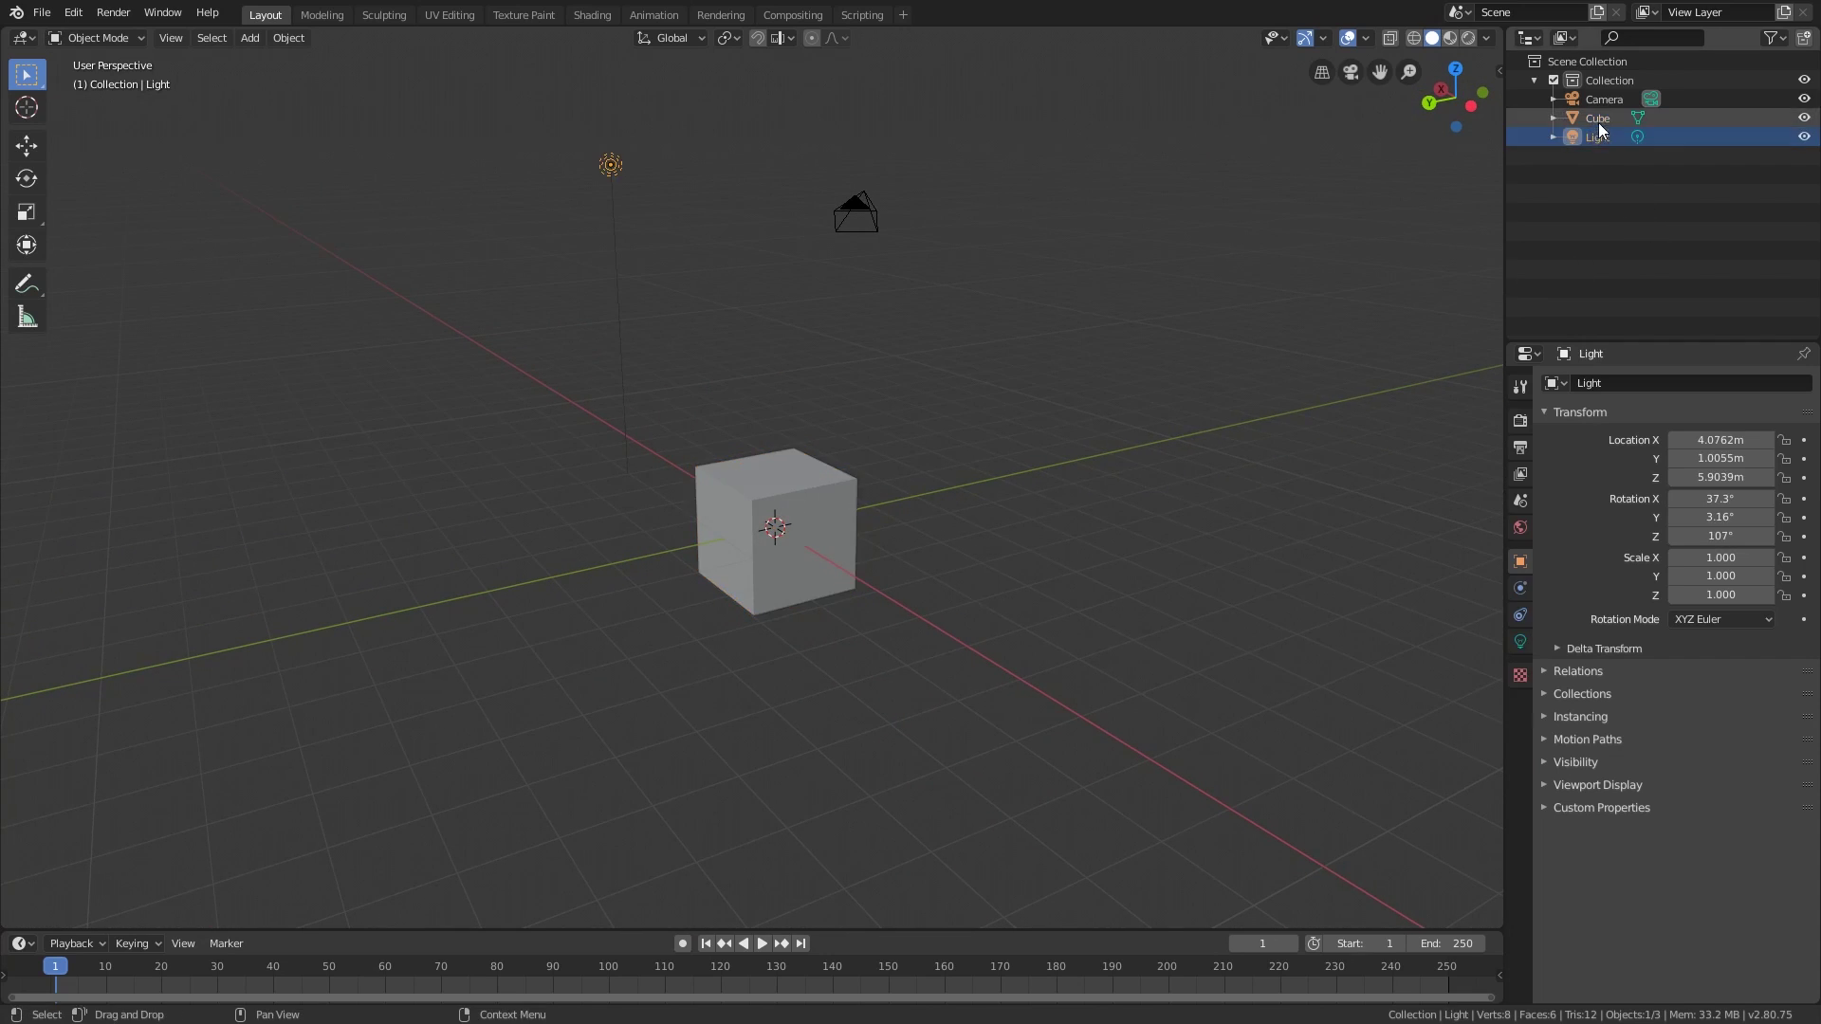
click(1597, 119)
click(1598, 86)
click(1533, 82)
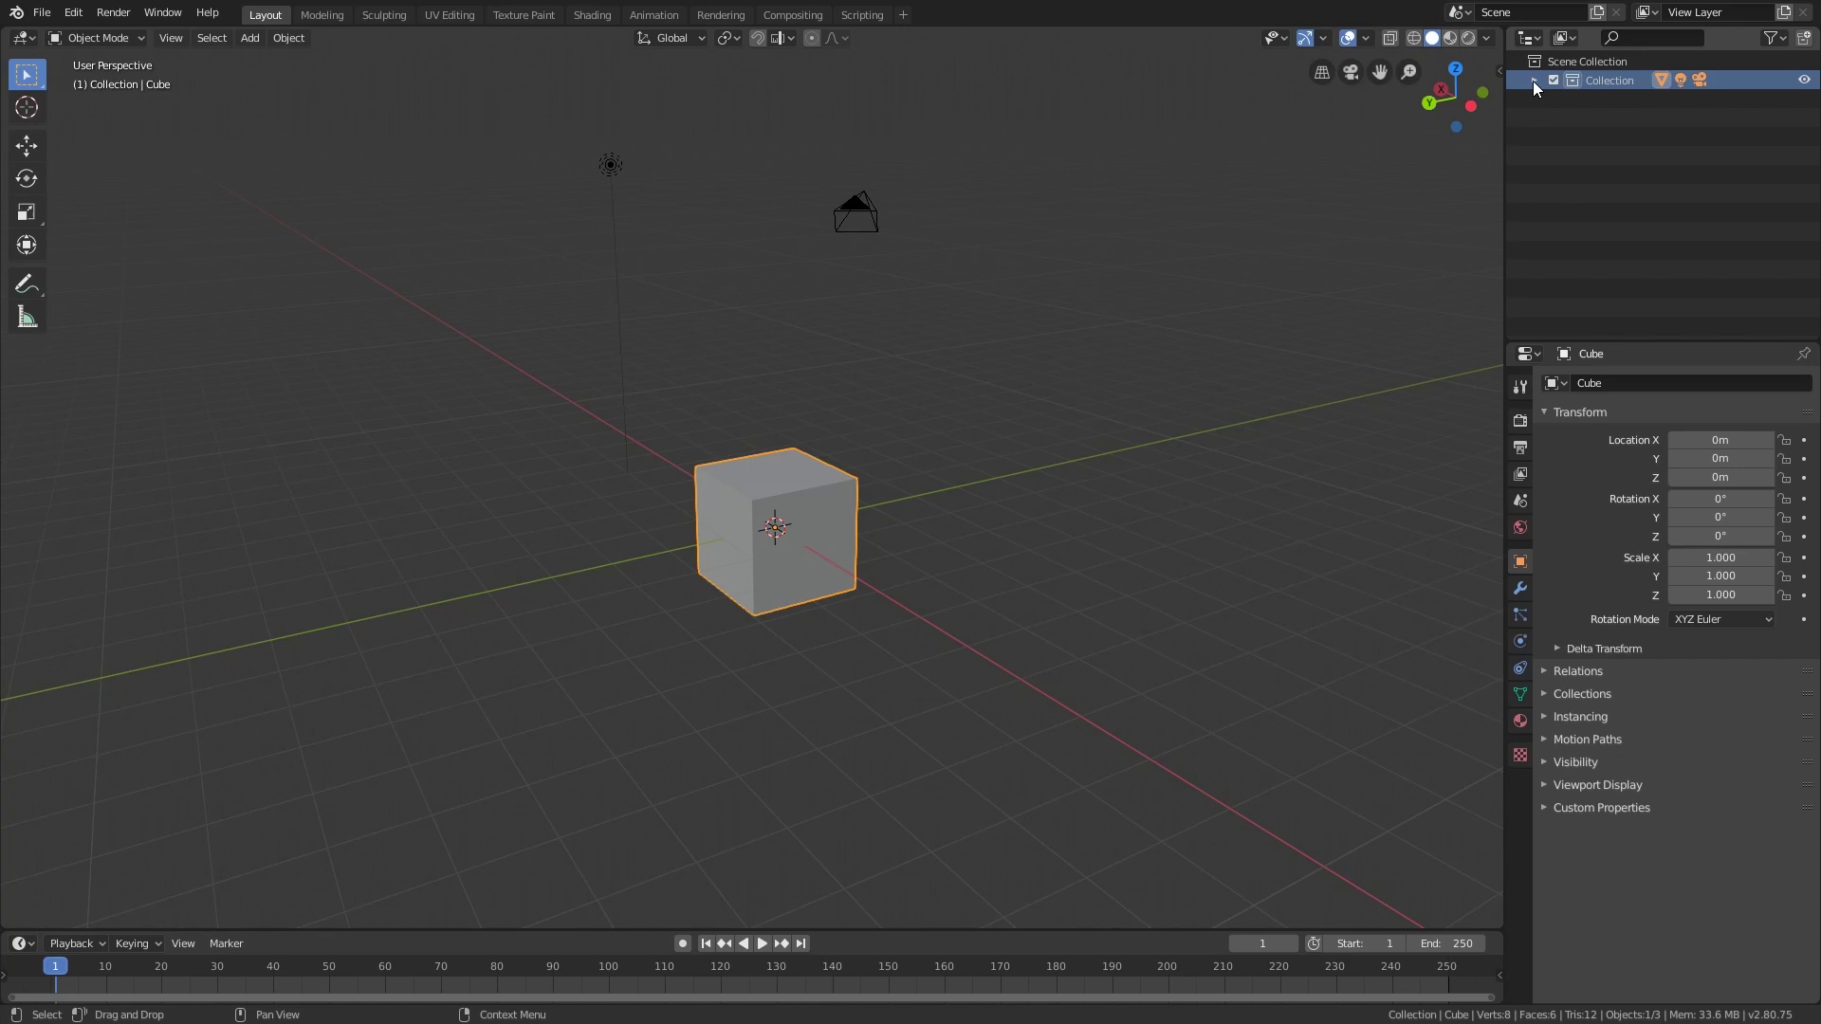
click(1533, 81)
click(1601, 99)
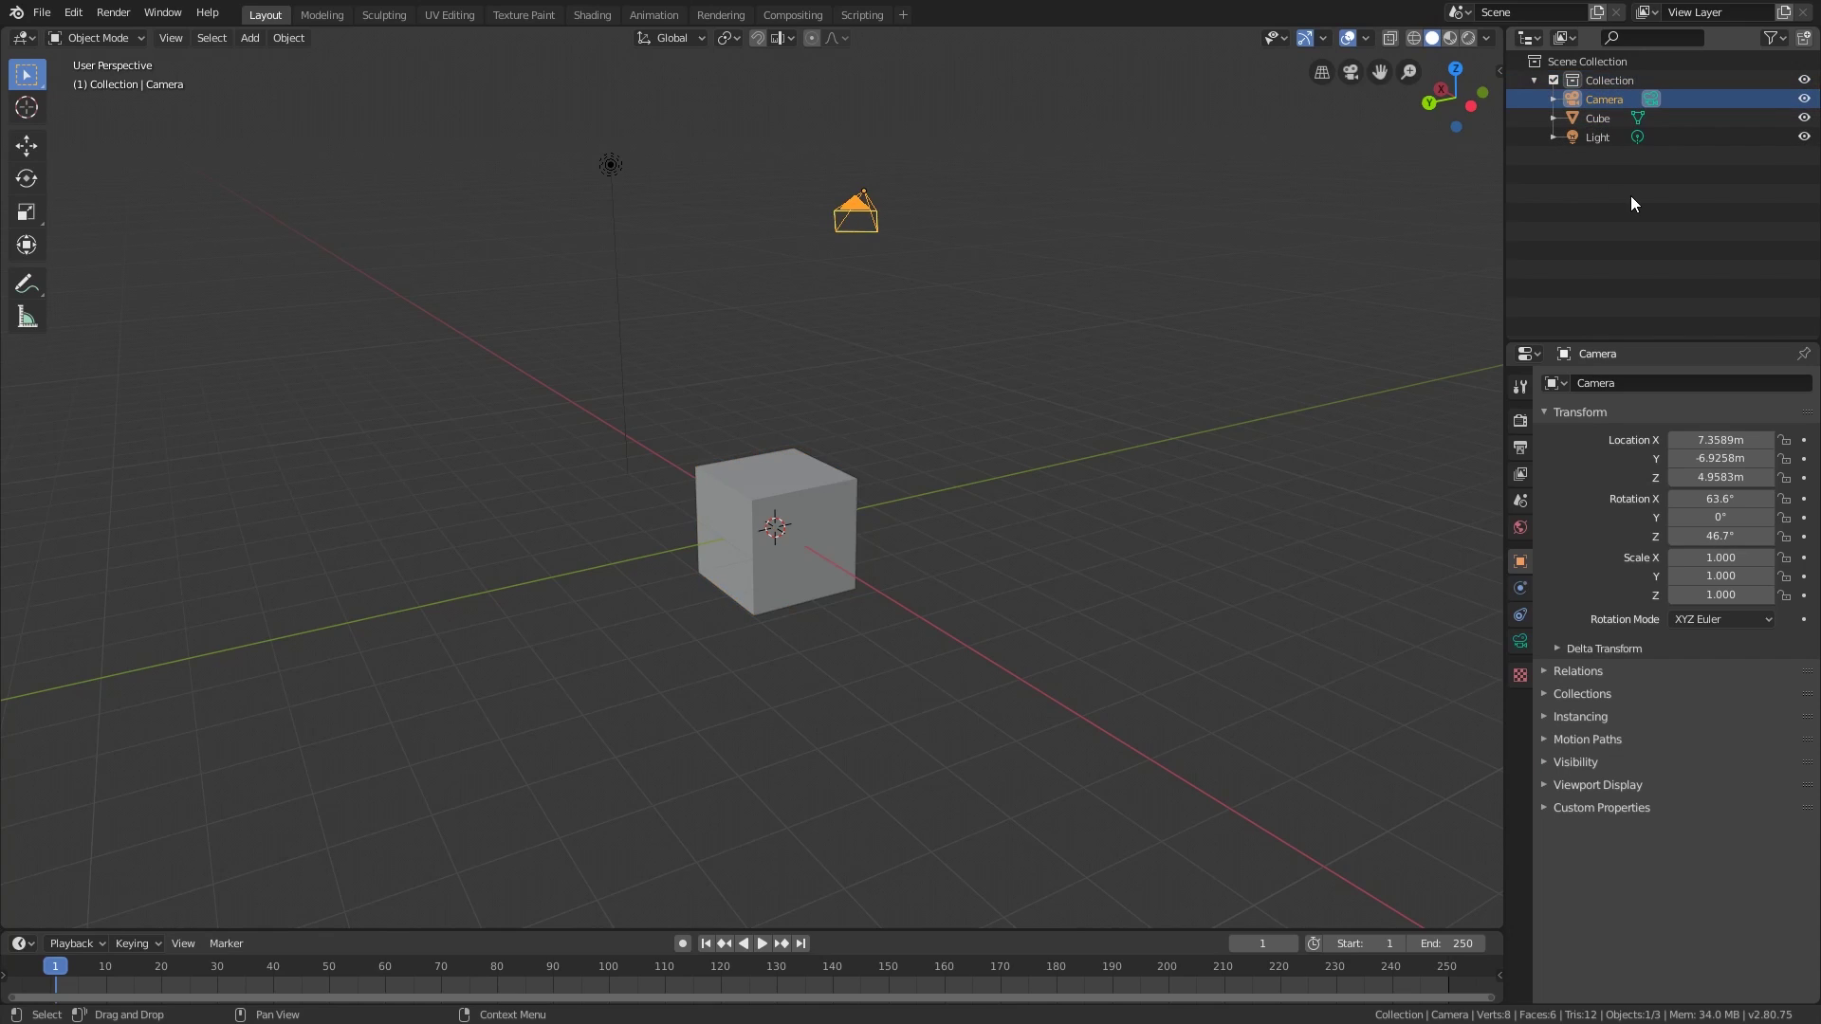
- Browse the render, output, view layer, scene and camera lens properties, then select the cube for its Object properties
click(1520, 420)
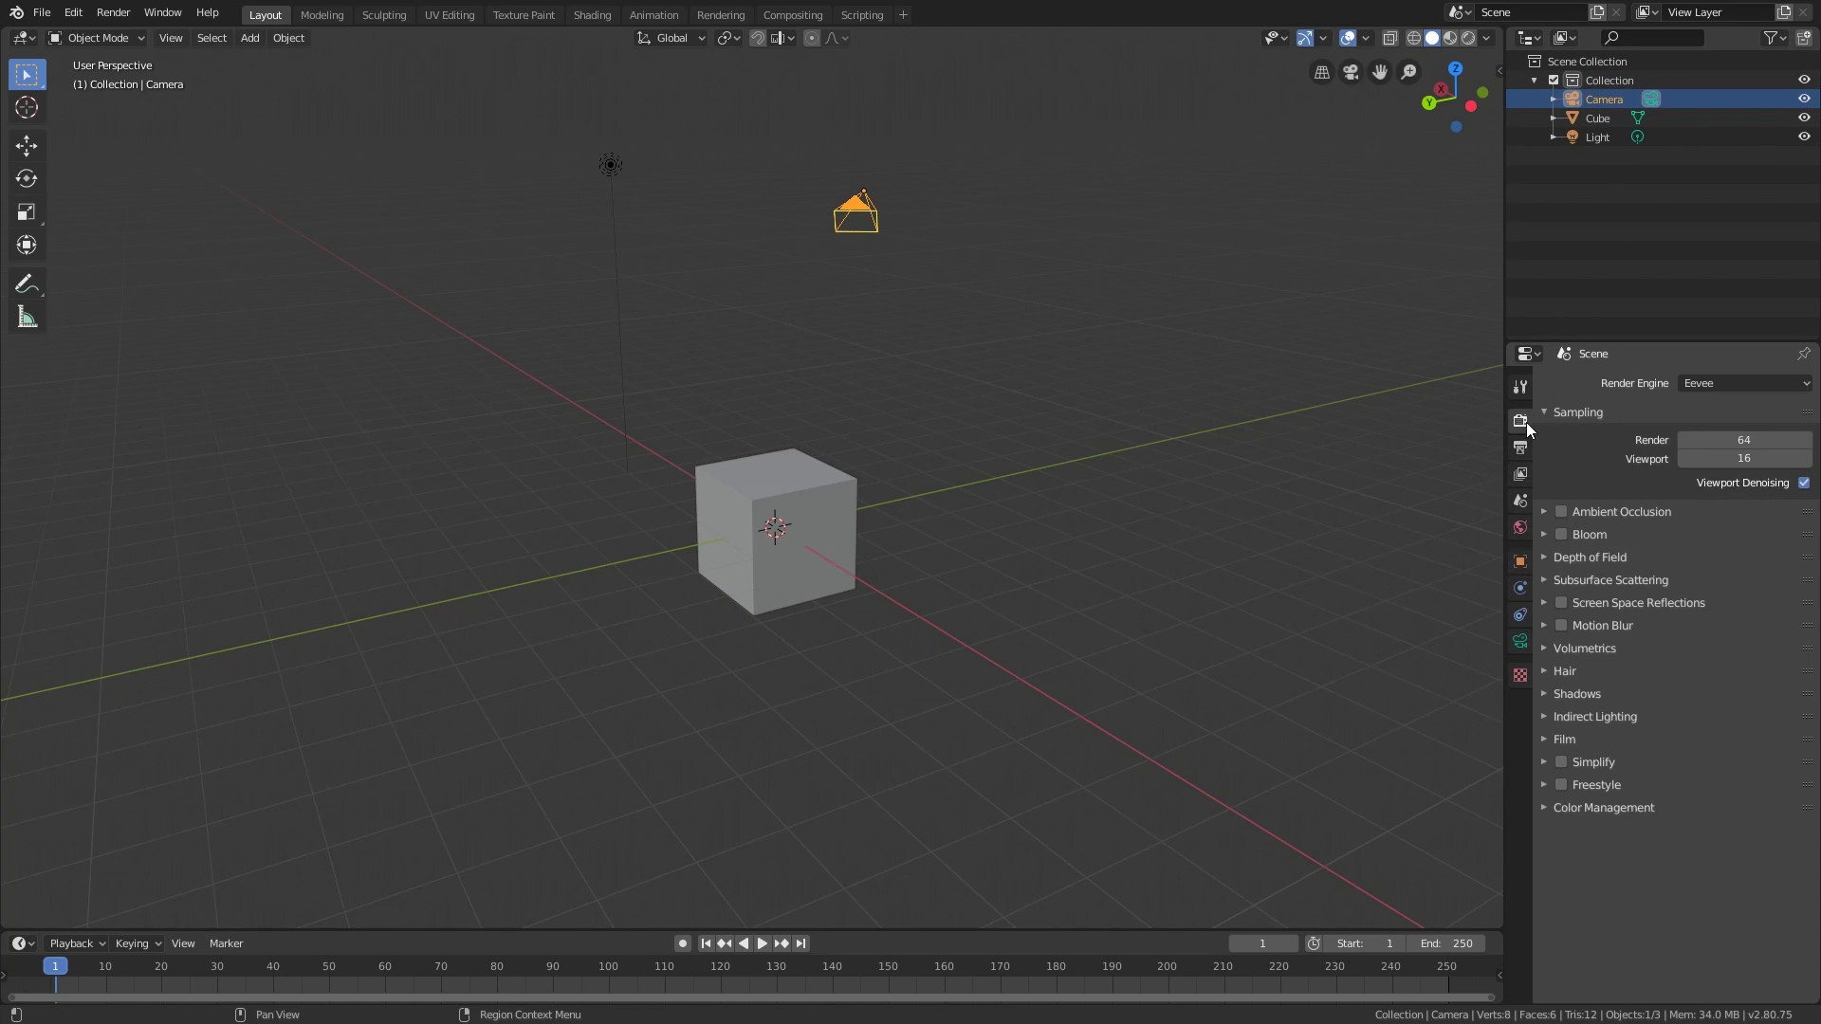
click(1522, 450)
click(1520, 474)
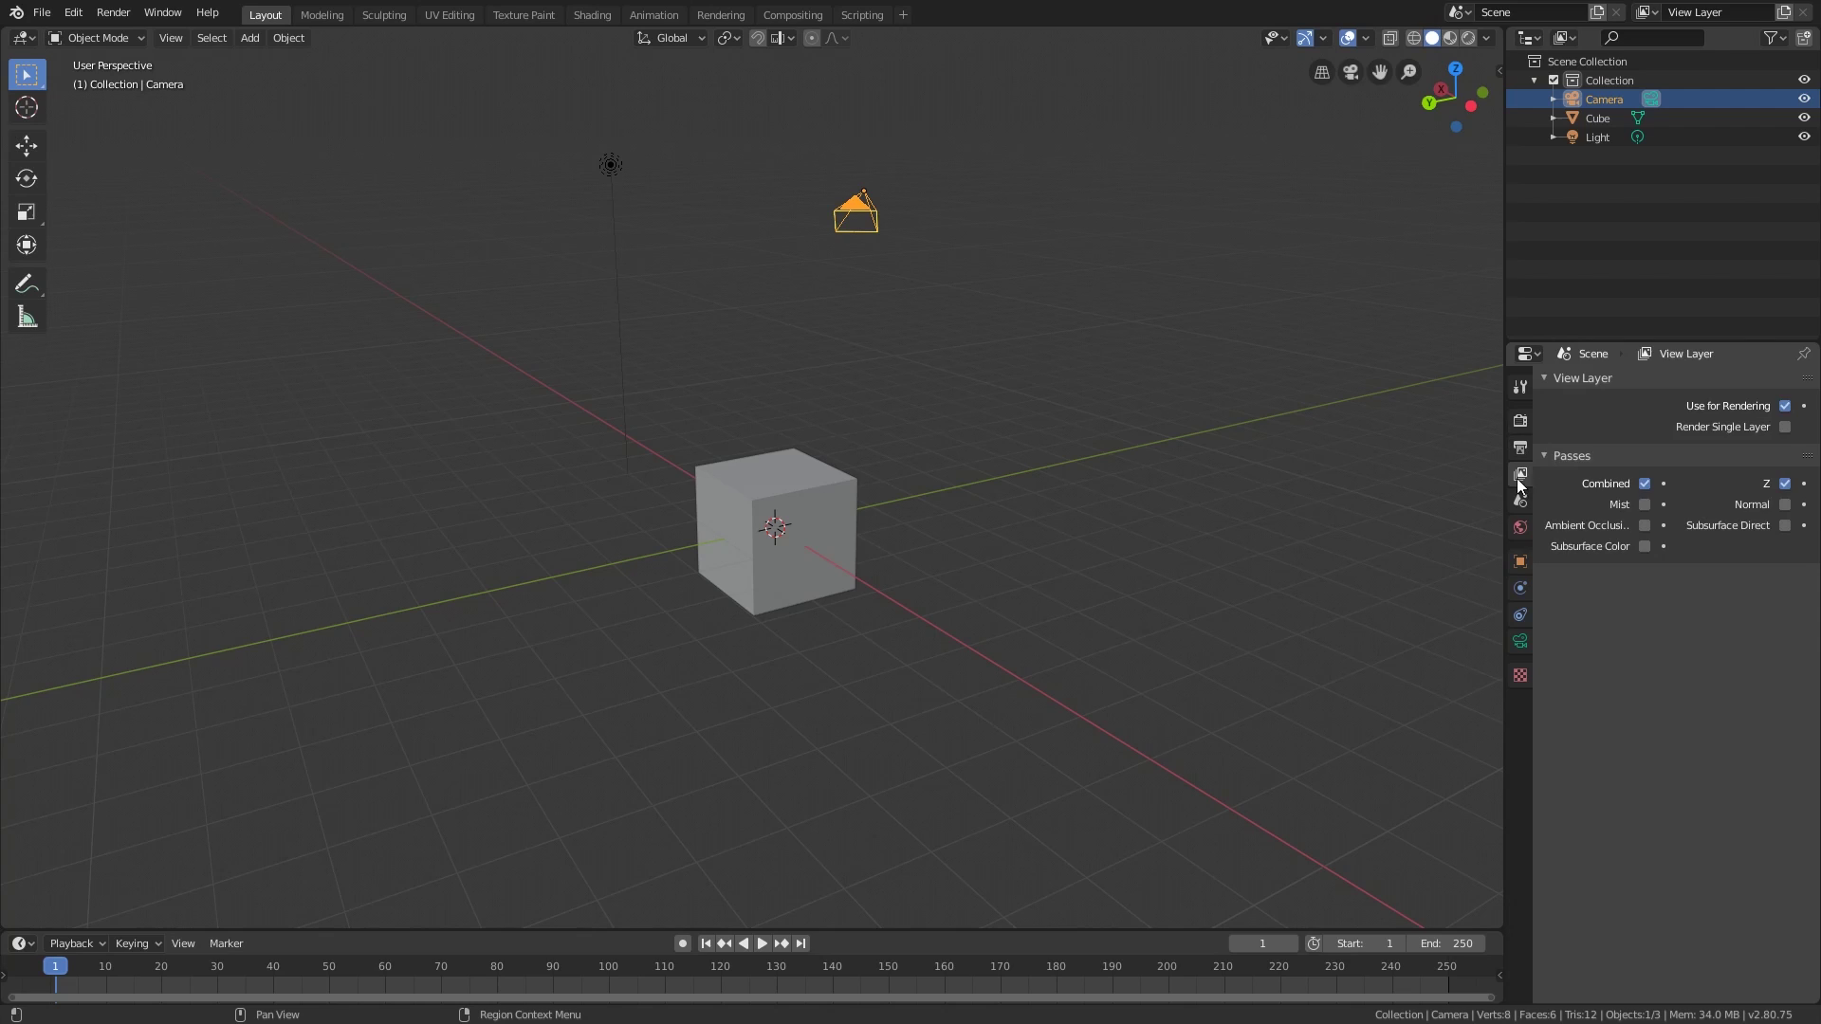
click(1521, 503)
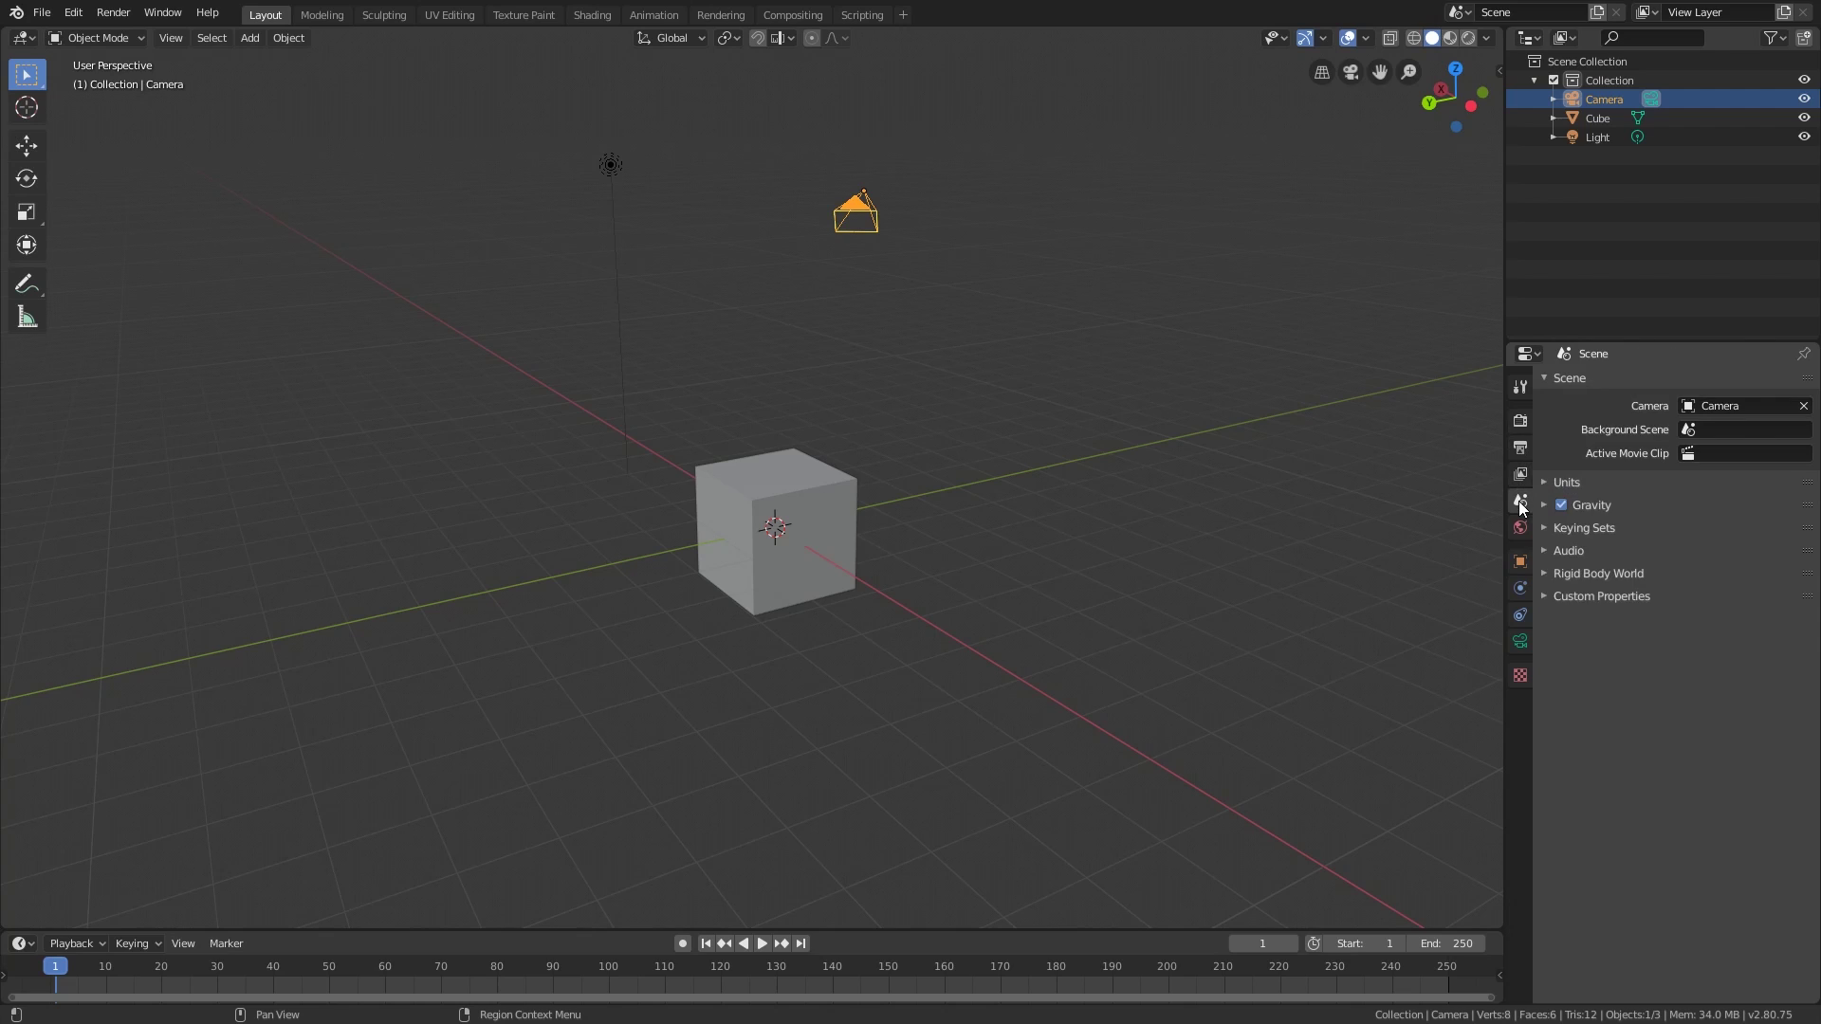
click(1521, 644)
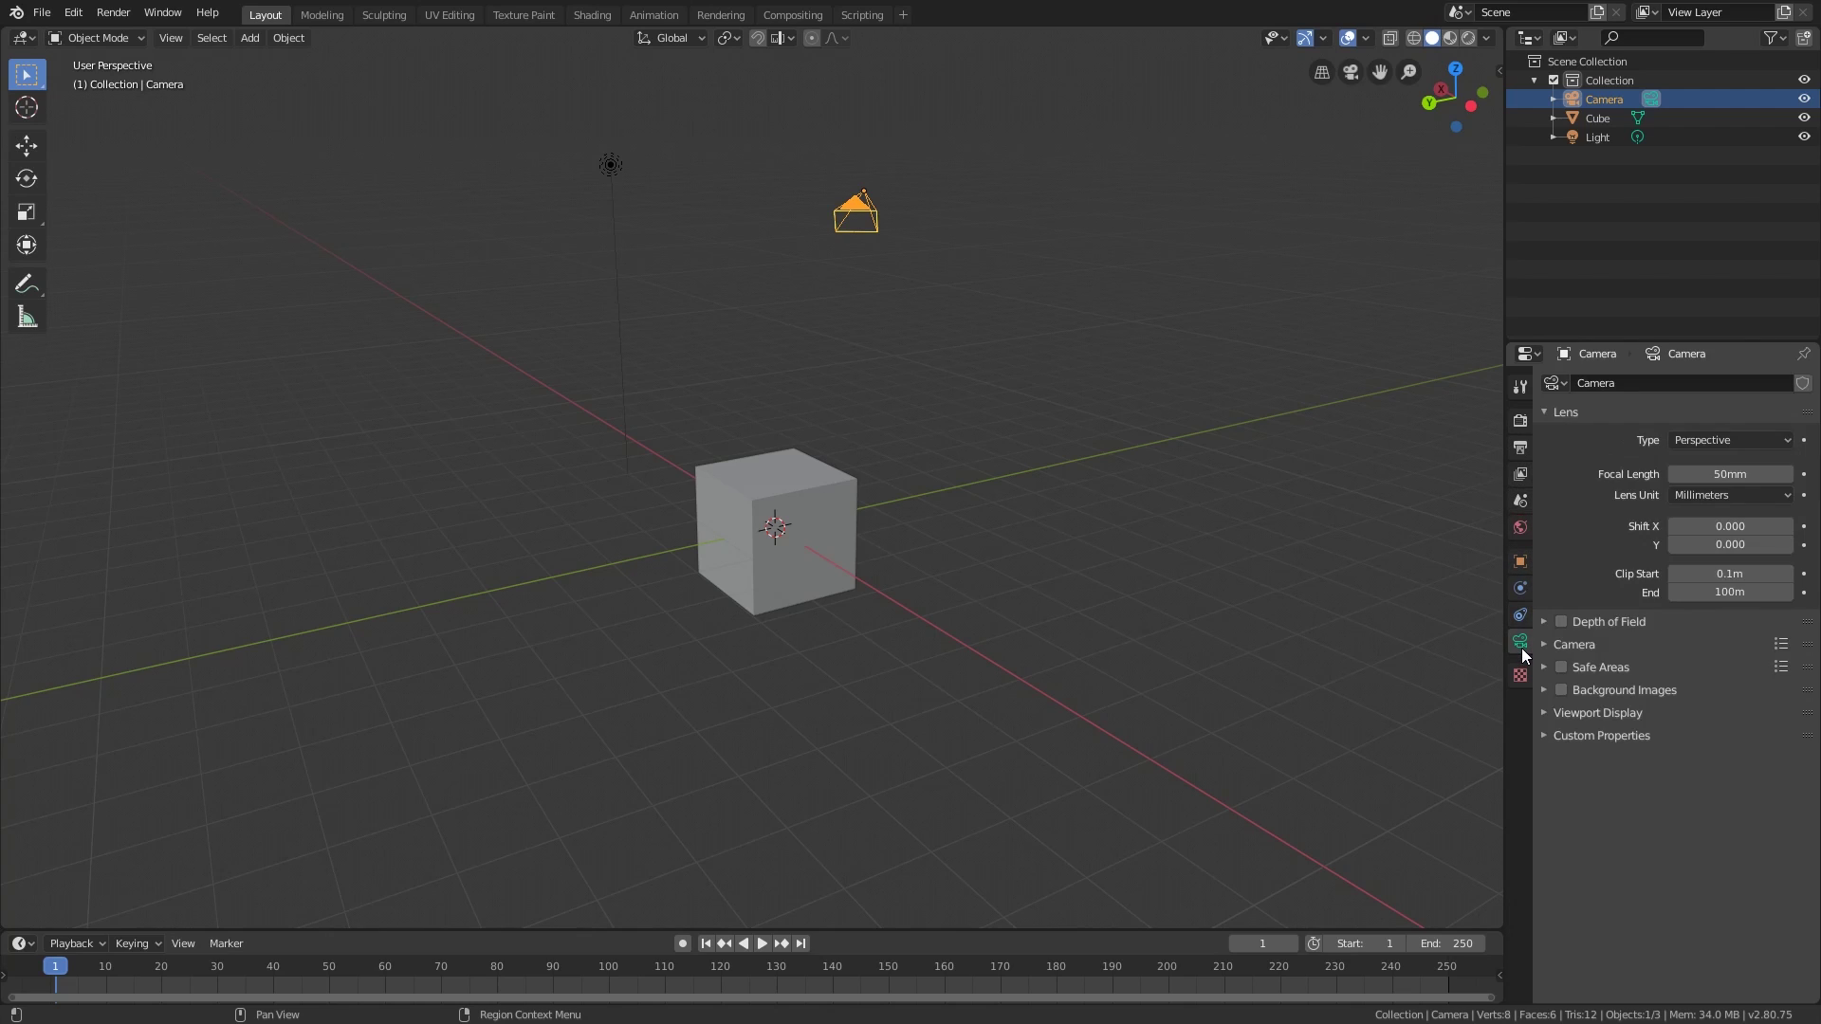
click(826, 541)
click(1525, 563)
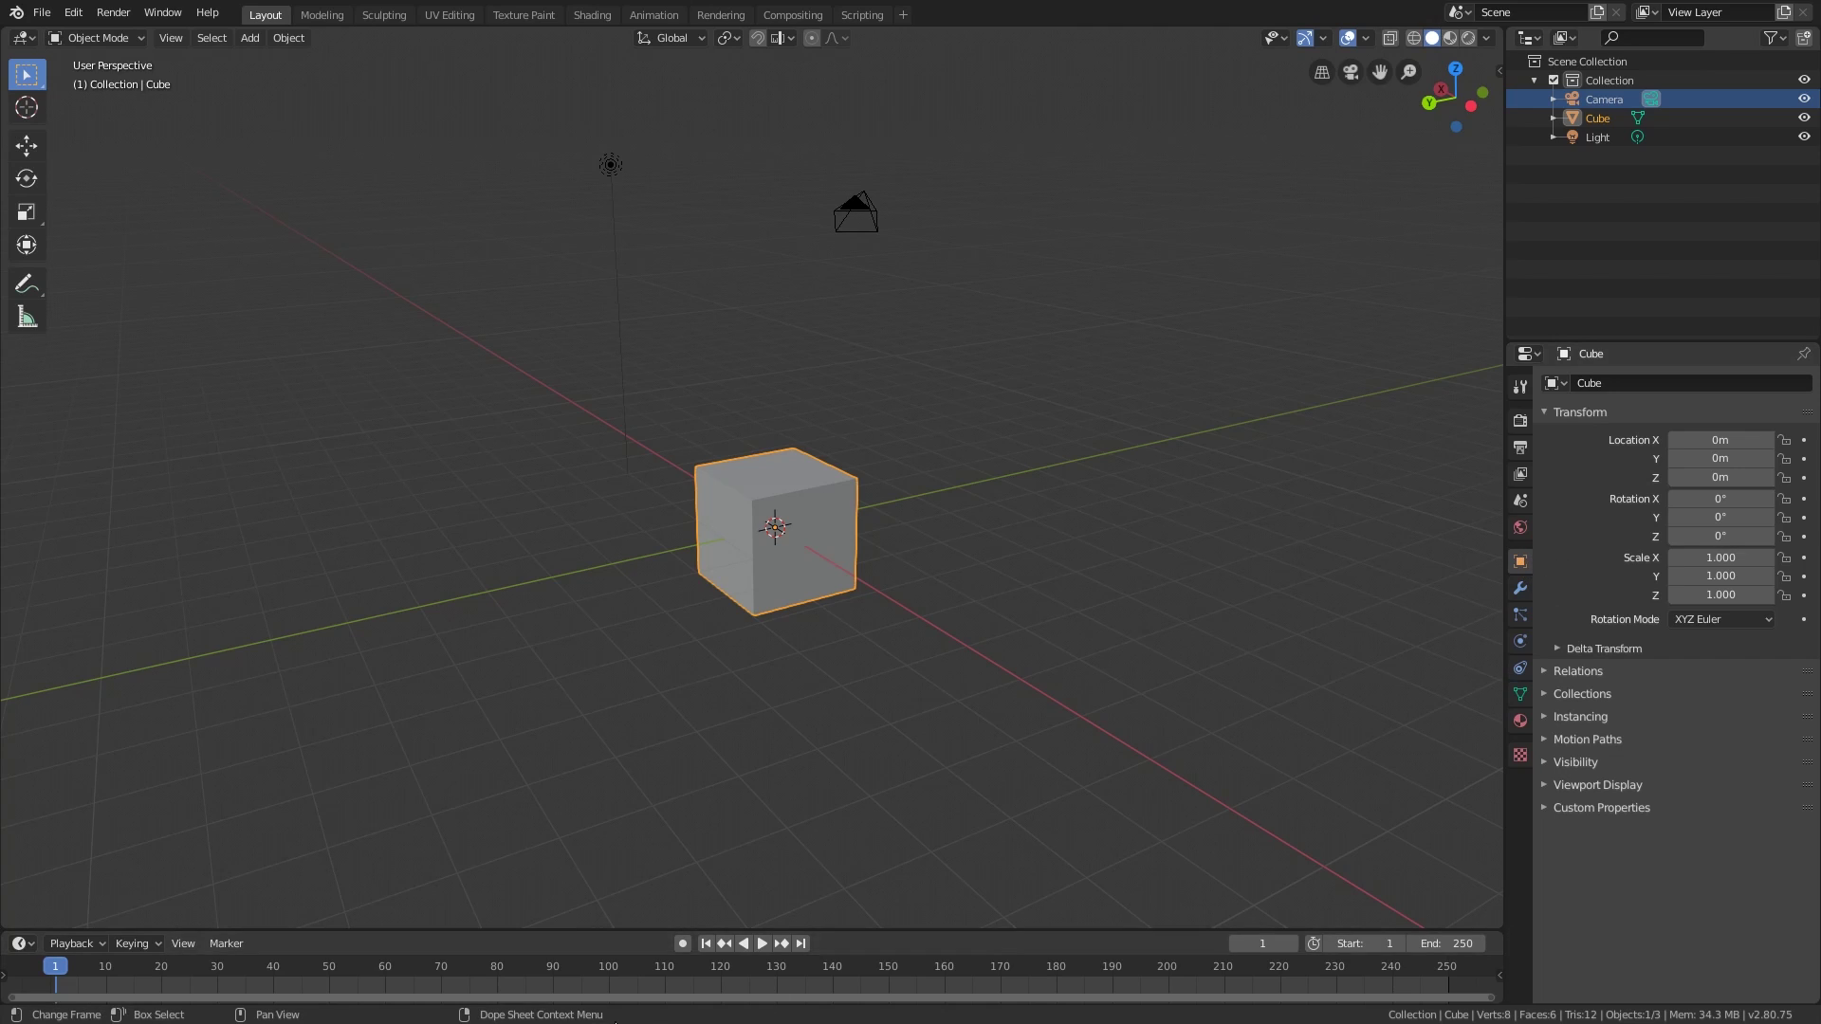
- Scrub the timeline to frame 33, look around the UV Editing workspace, then return to Layout
key(space)
mouse_move(518, 968)
mouse_down()
mouse_move(610, 965)
mouse_move(530, 966)
mouse_up()
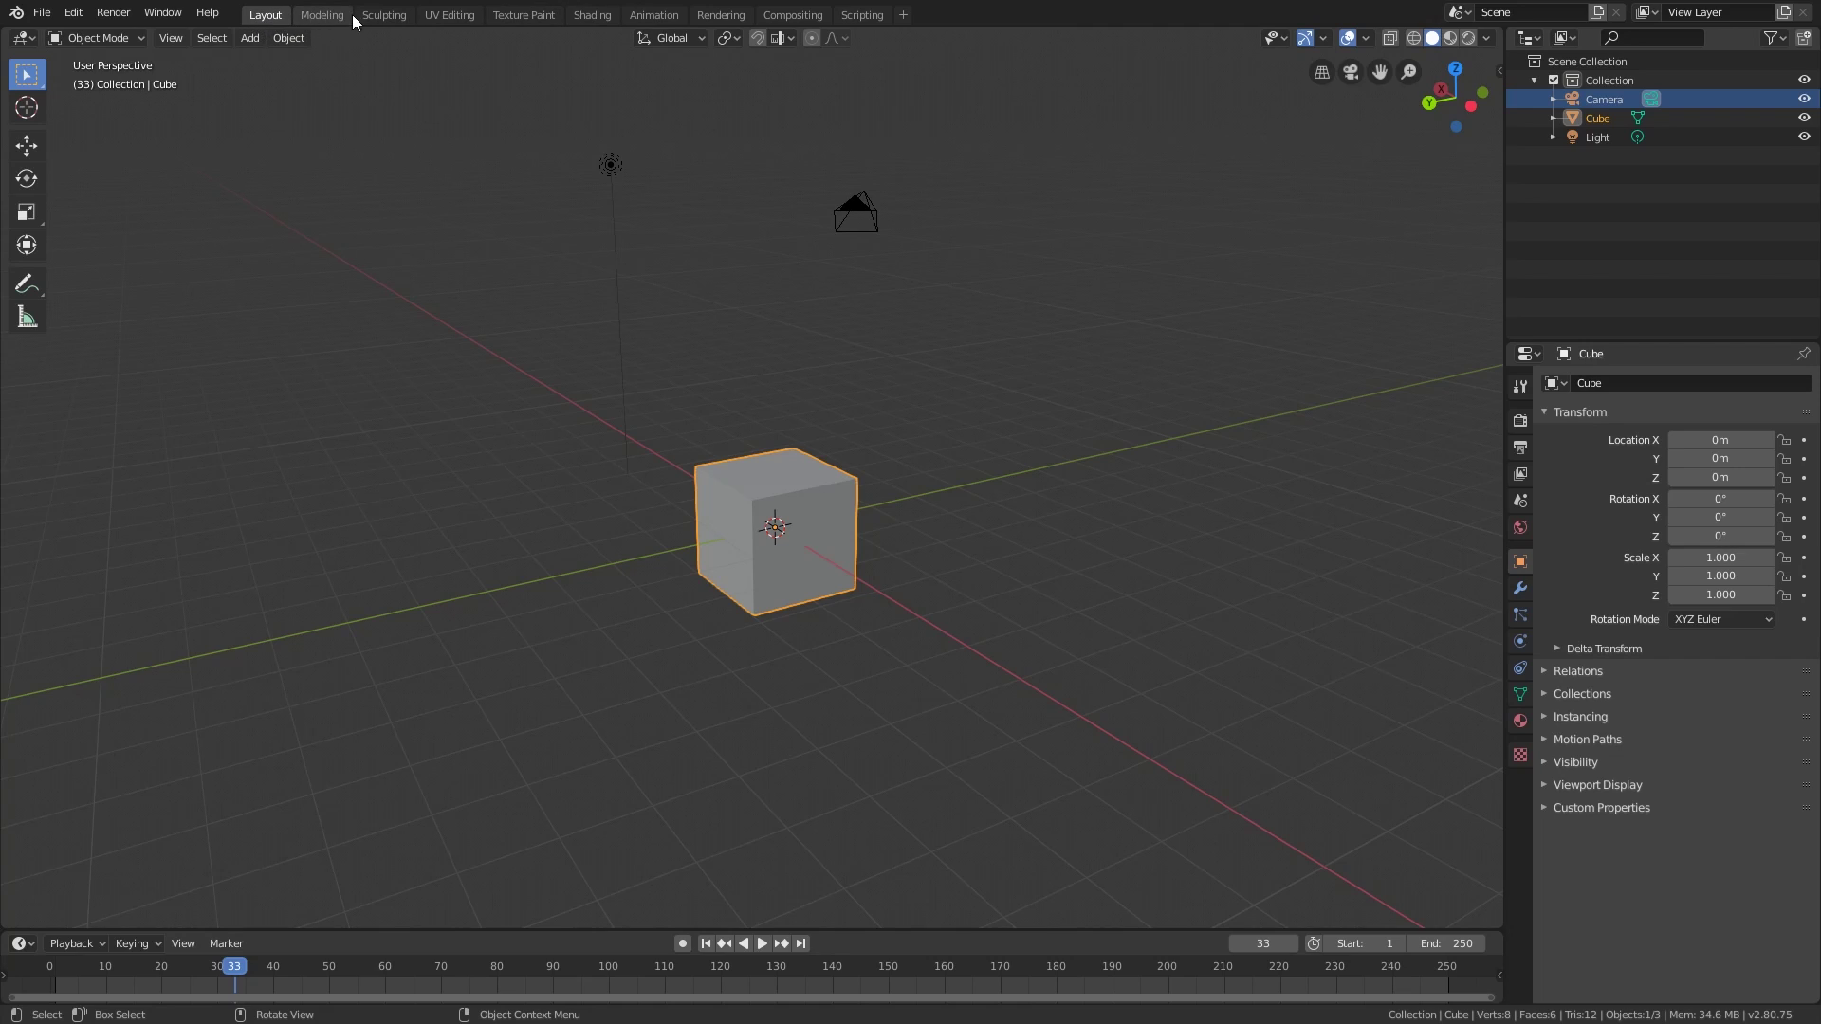
click(460, 14)
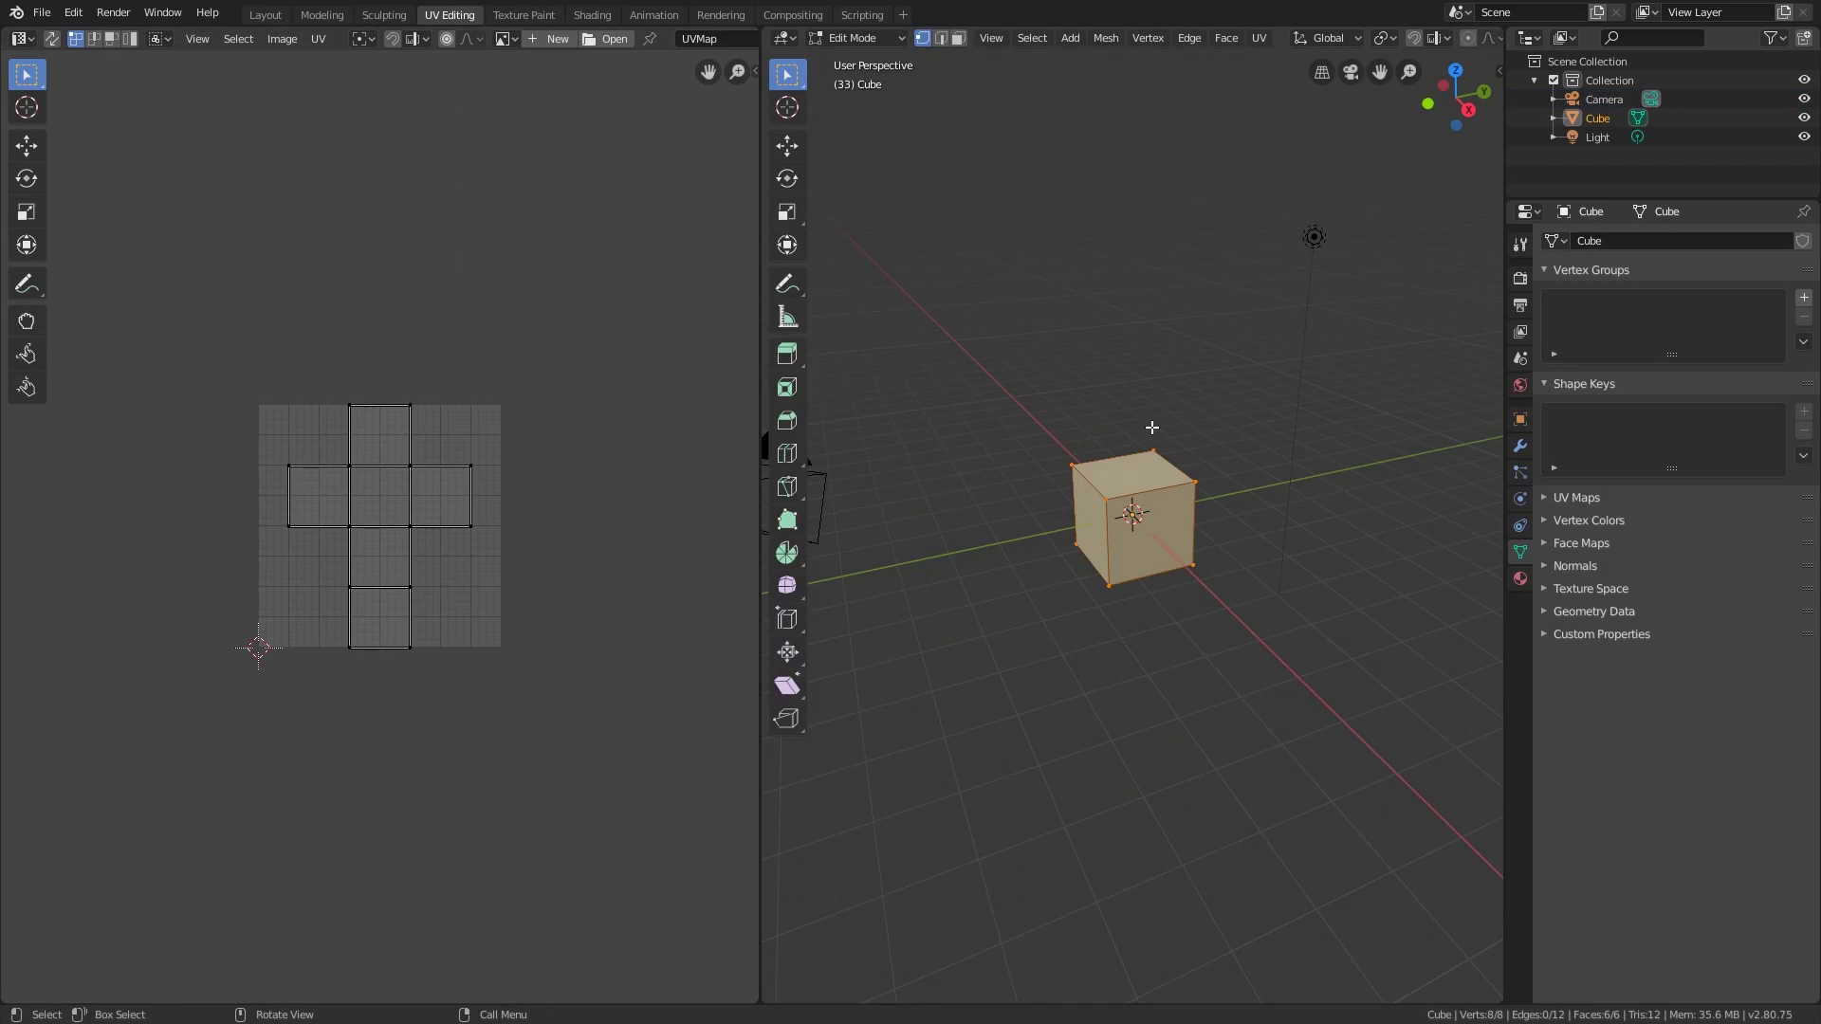
middle_drag(1151, 427, 1106, 345)
middle_drag(428, 444, 452, 441)
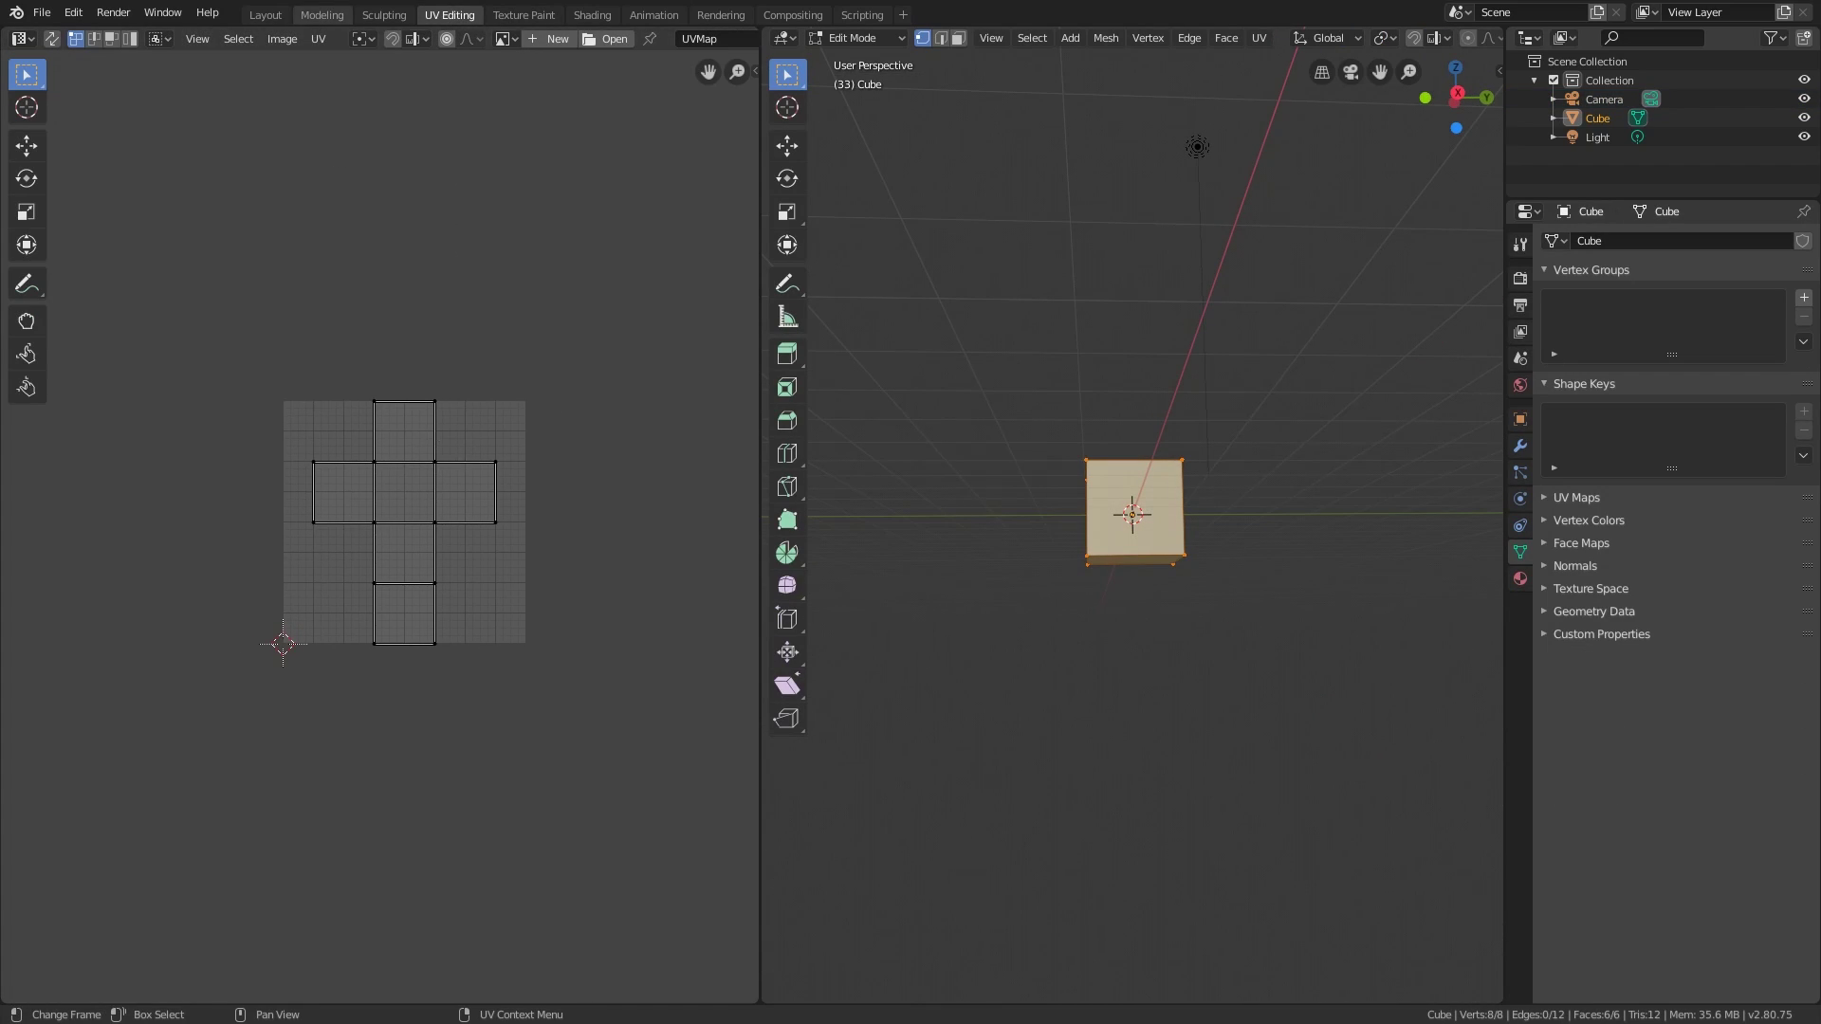
click(265, 16)
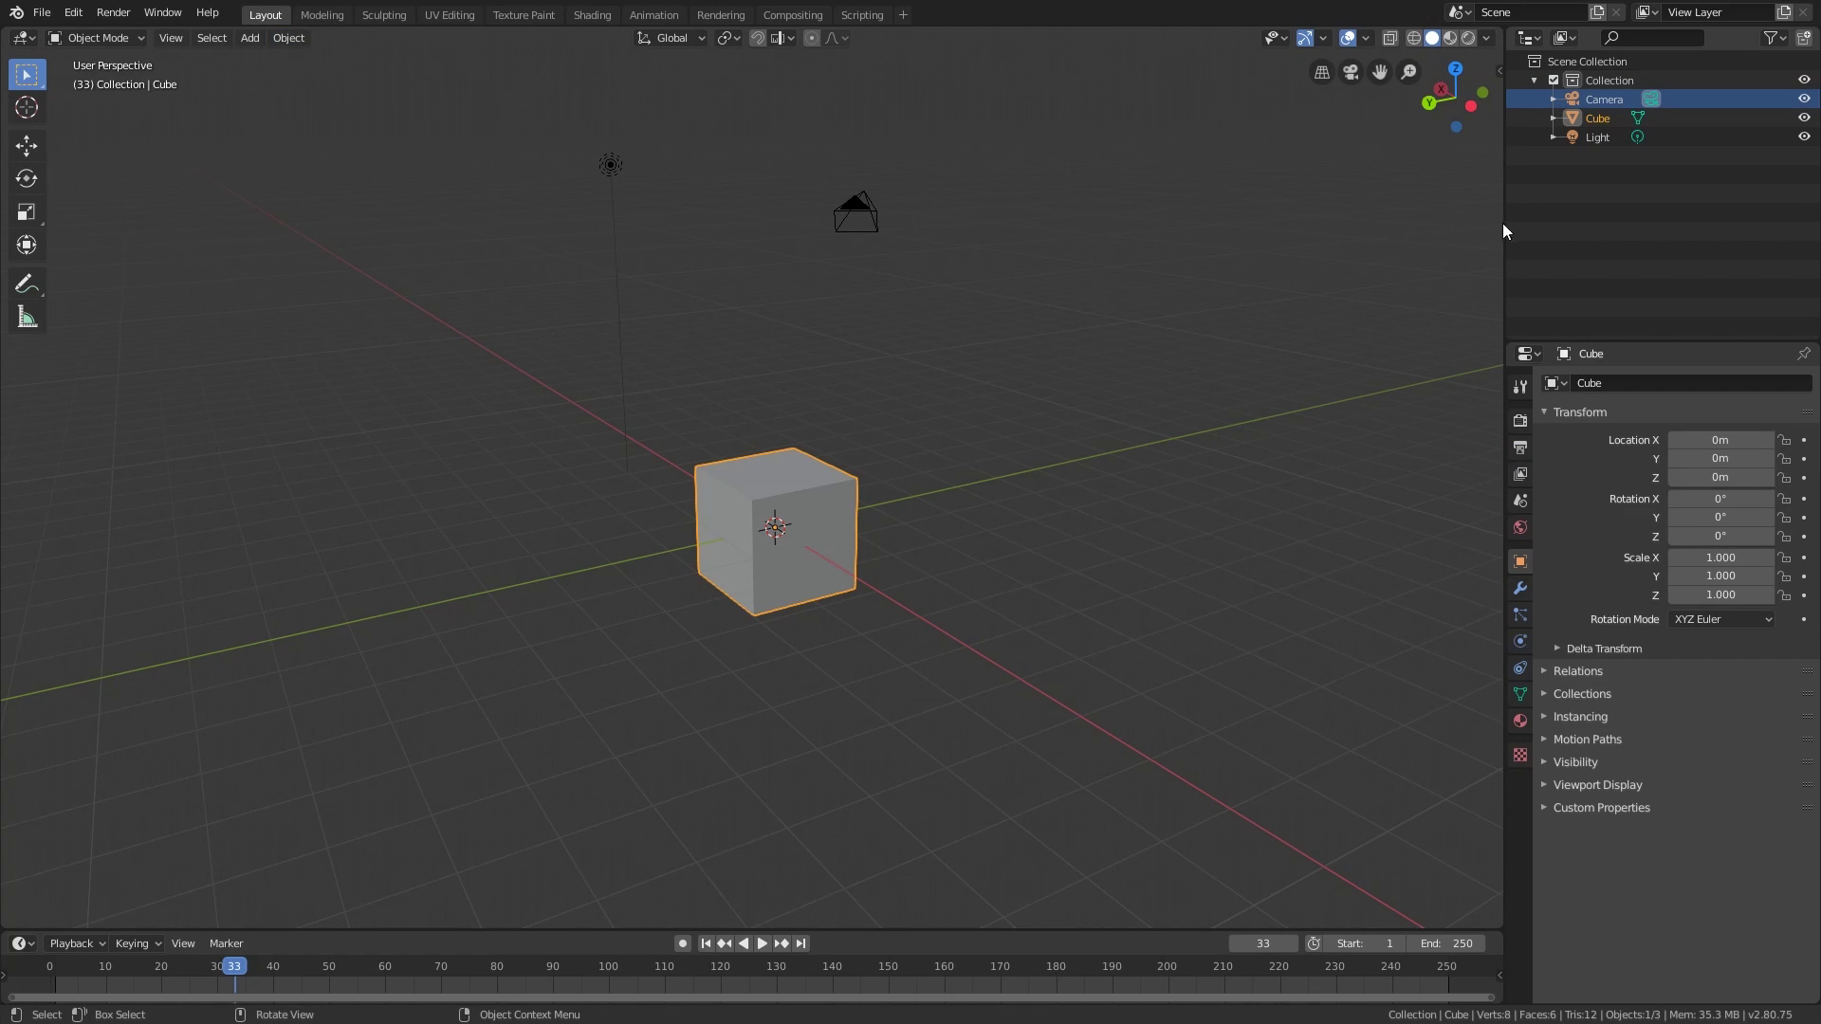
- Widen the right-hand column, enlarge Properties, and turn the main area into a Shader Editor
drag(1505, 218, 1435, 249)
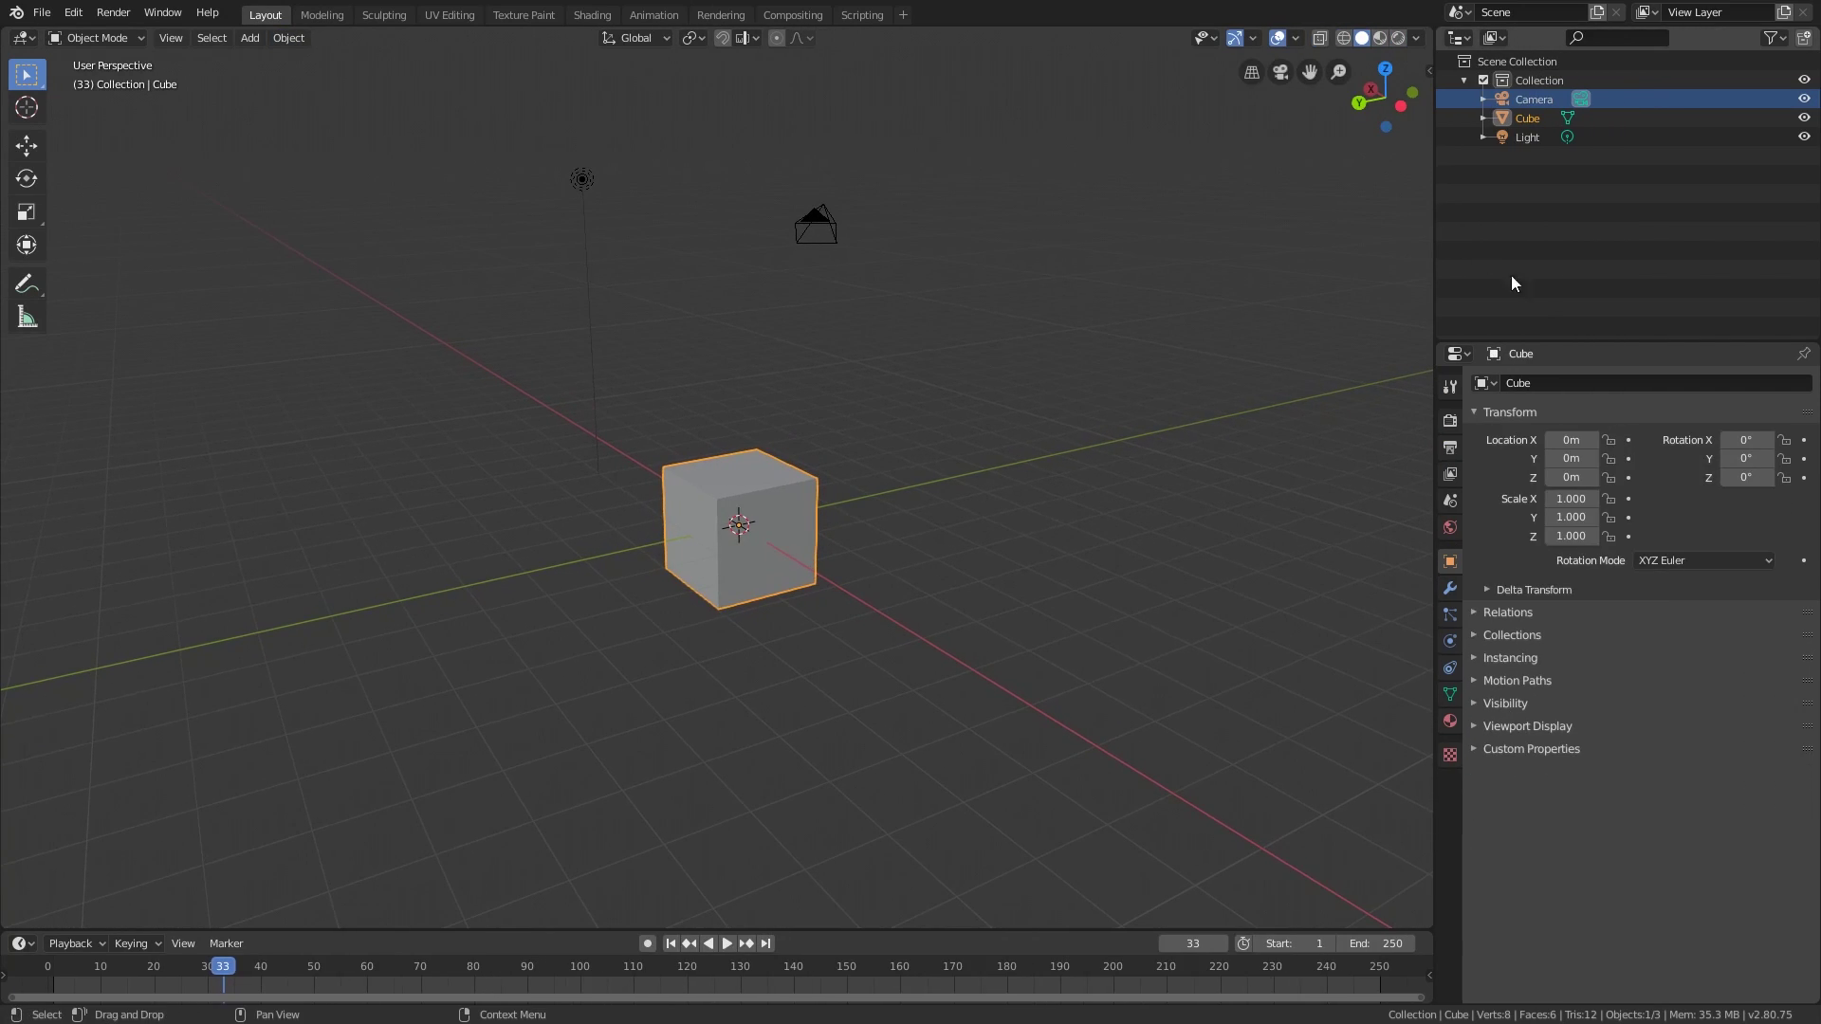
drag(1545, 339, 1539, 321)
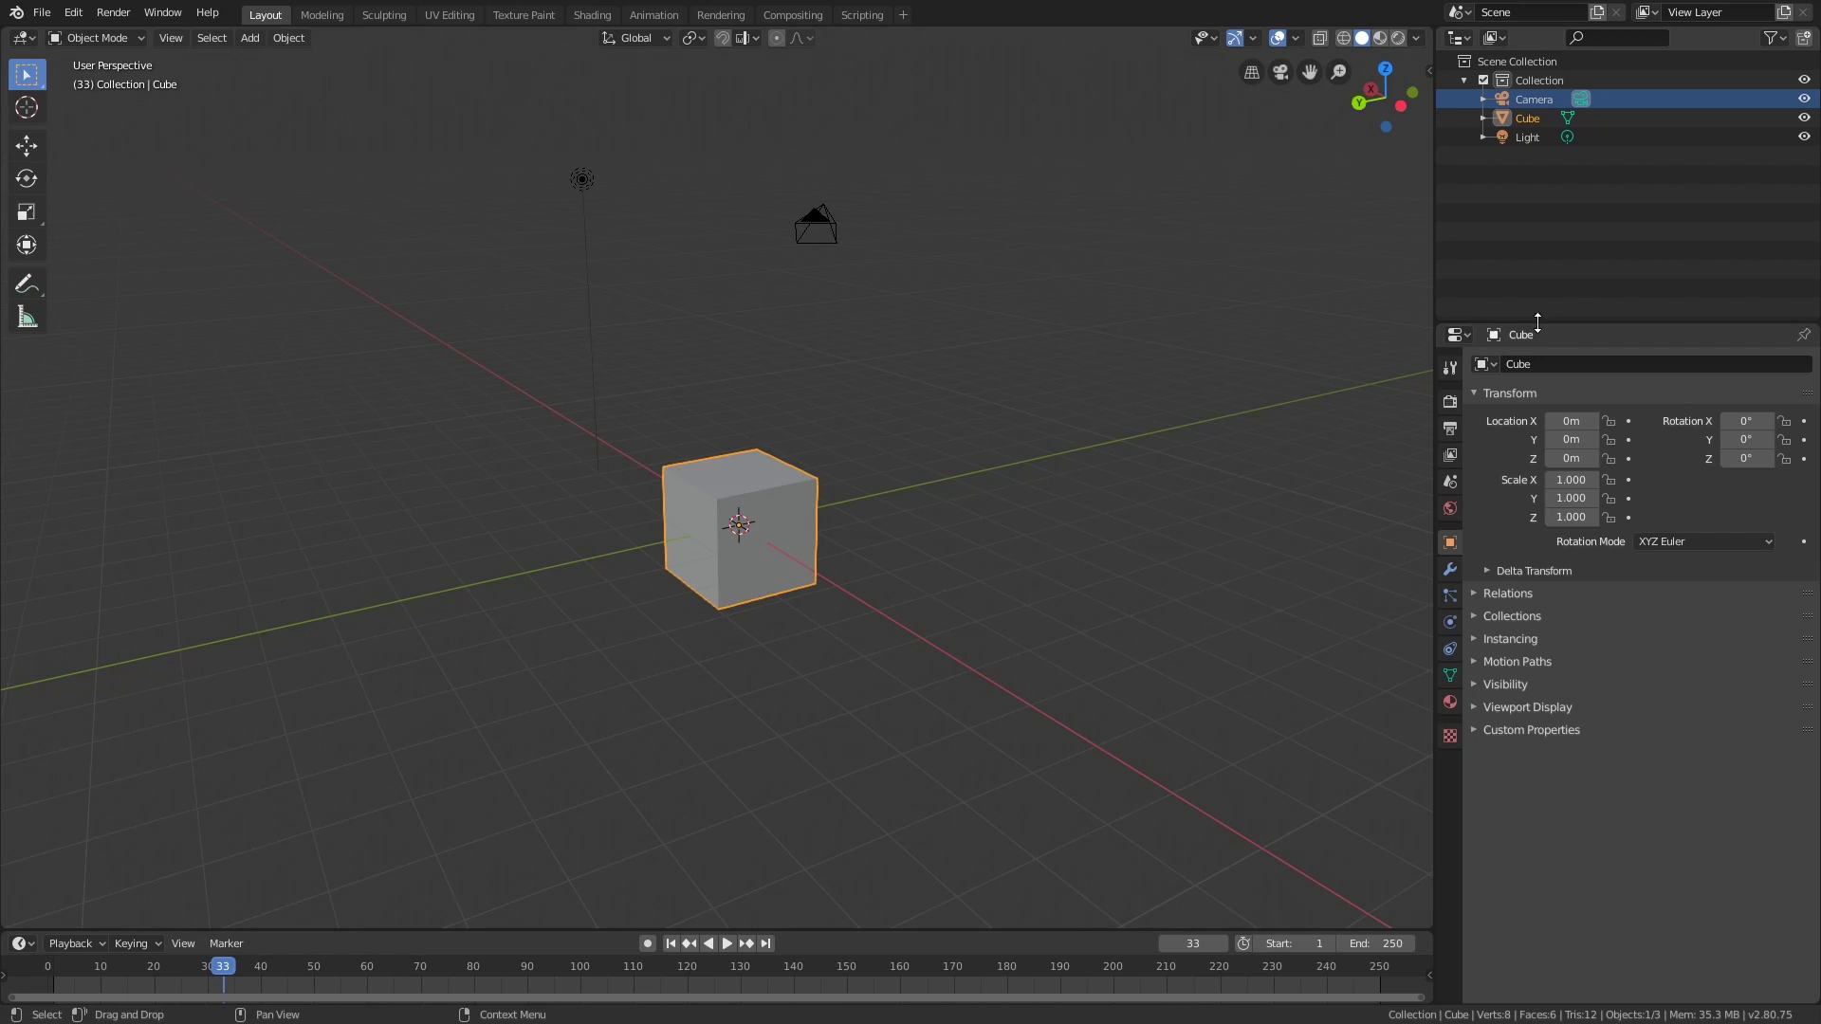
middle_drag(639, 351, 647, 363)
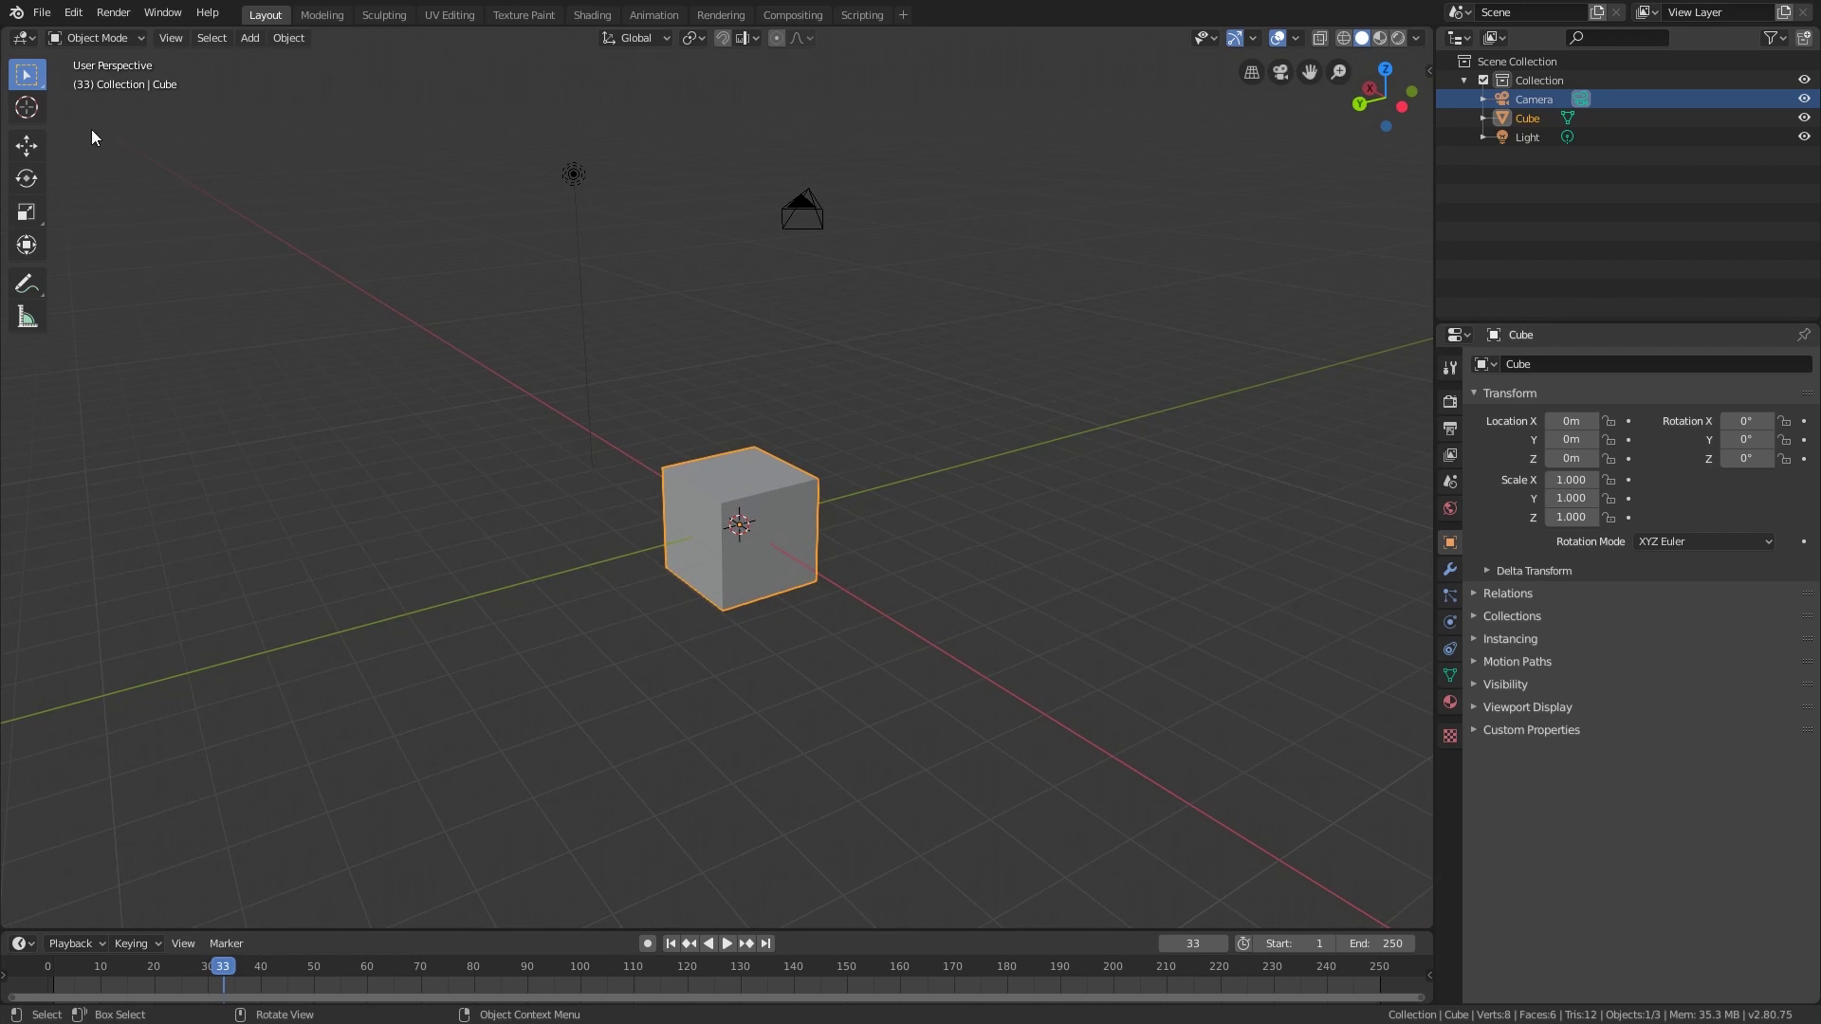
click(36, 39)
key(Escape)
click(30, 39)
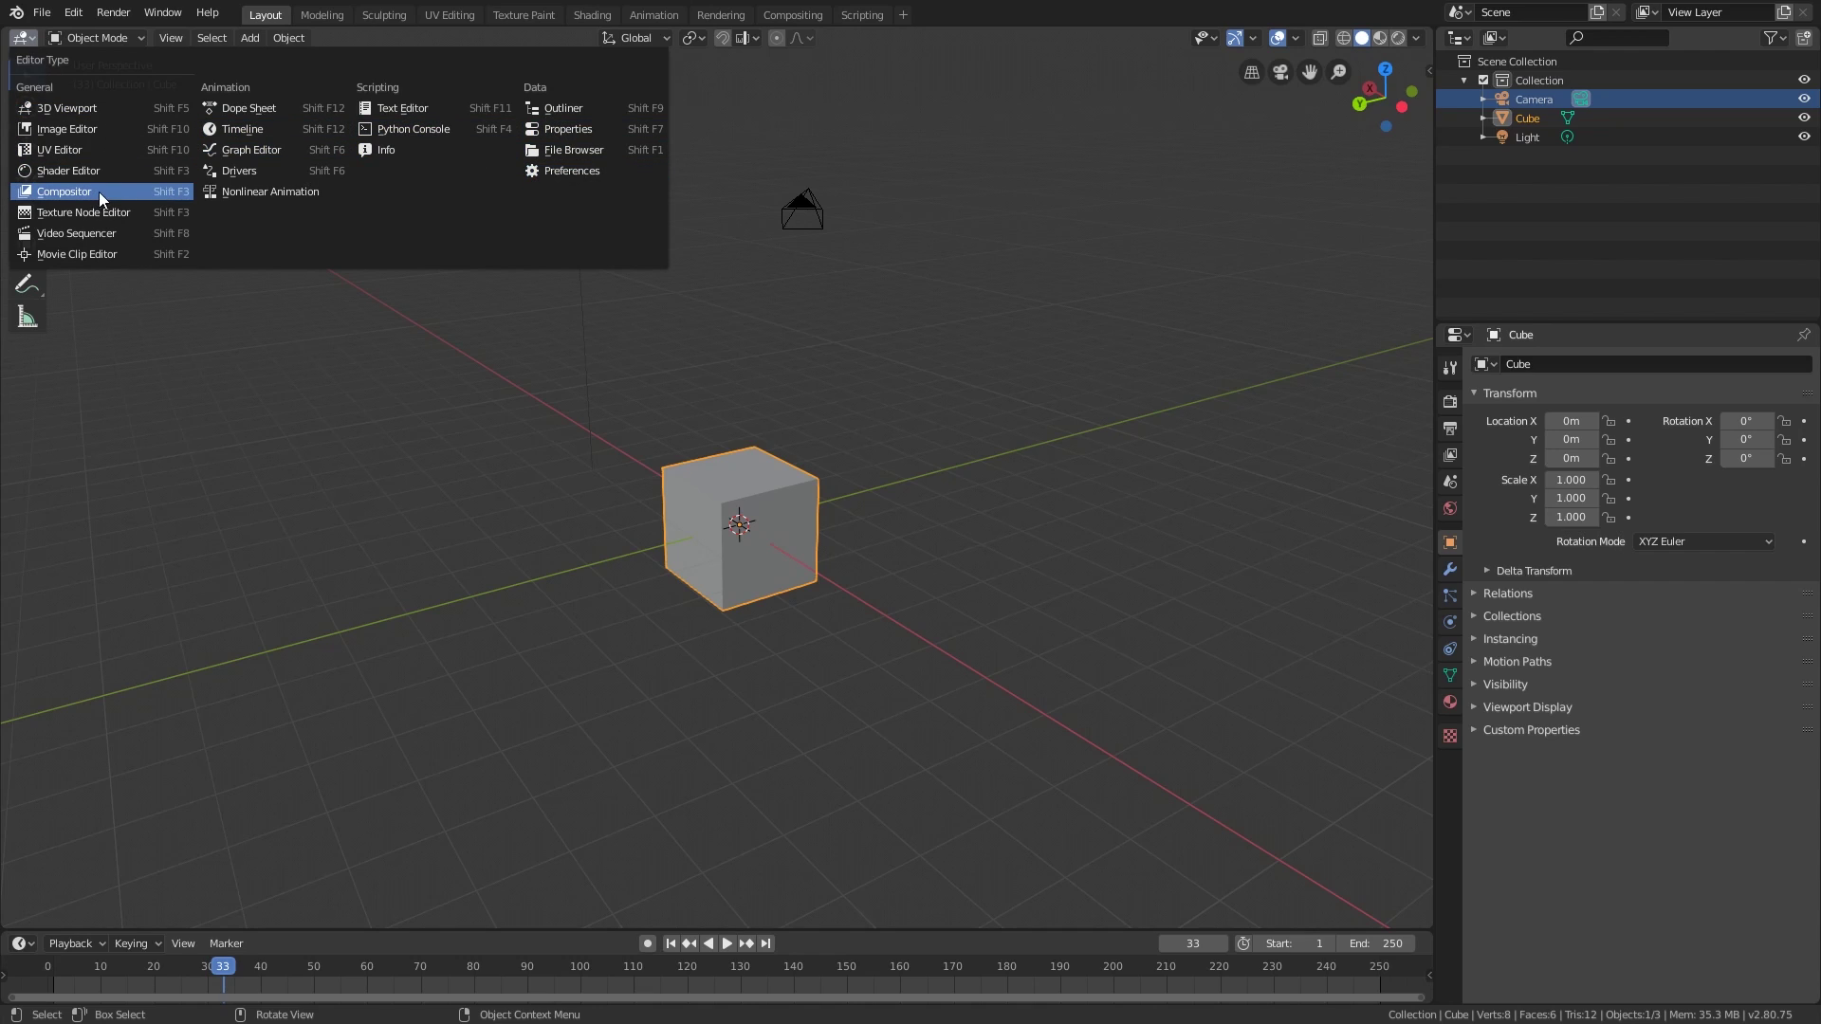
click(61, 170)
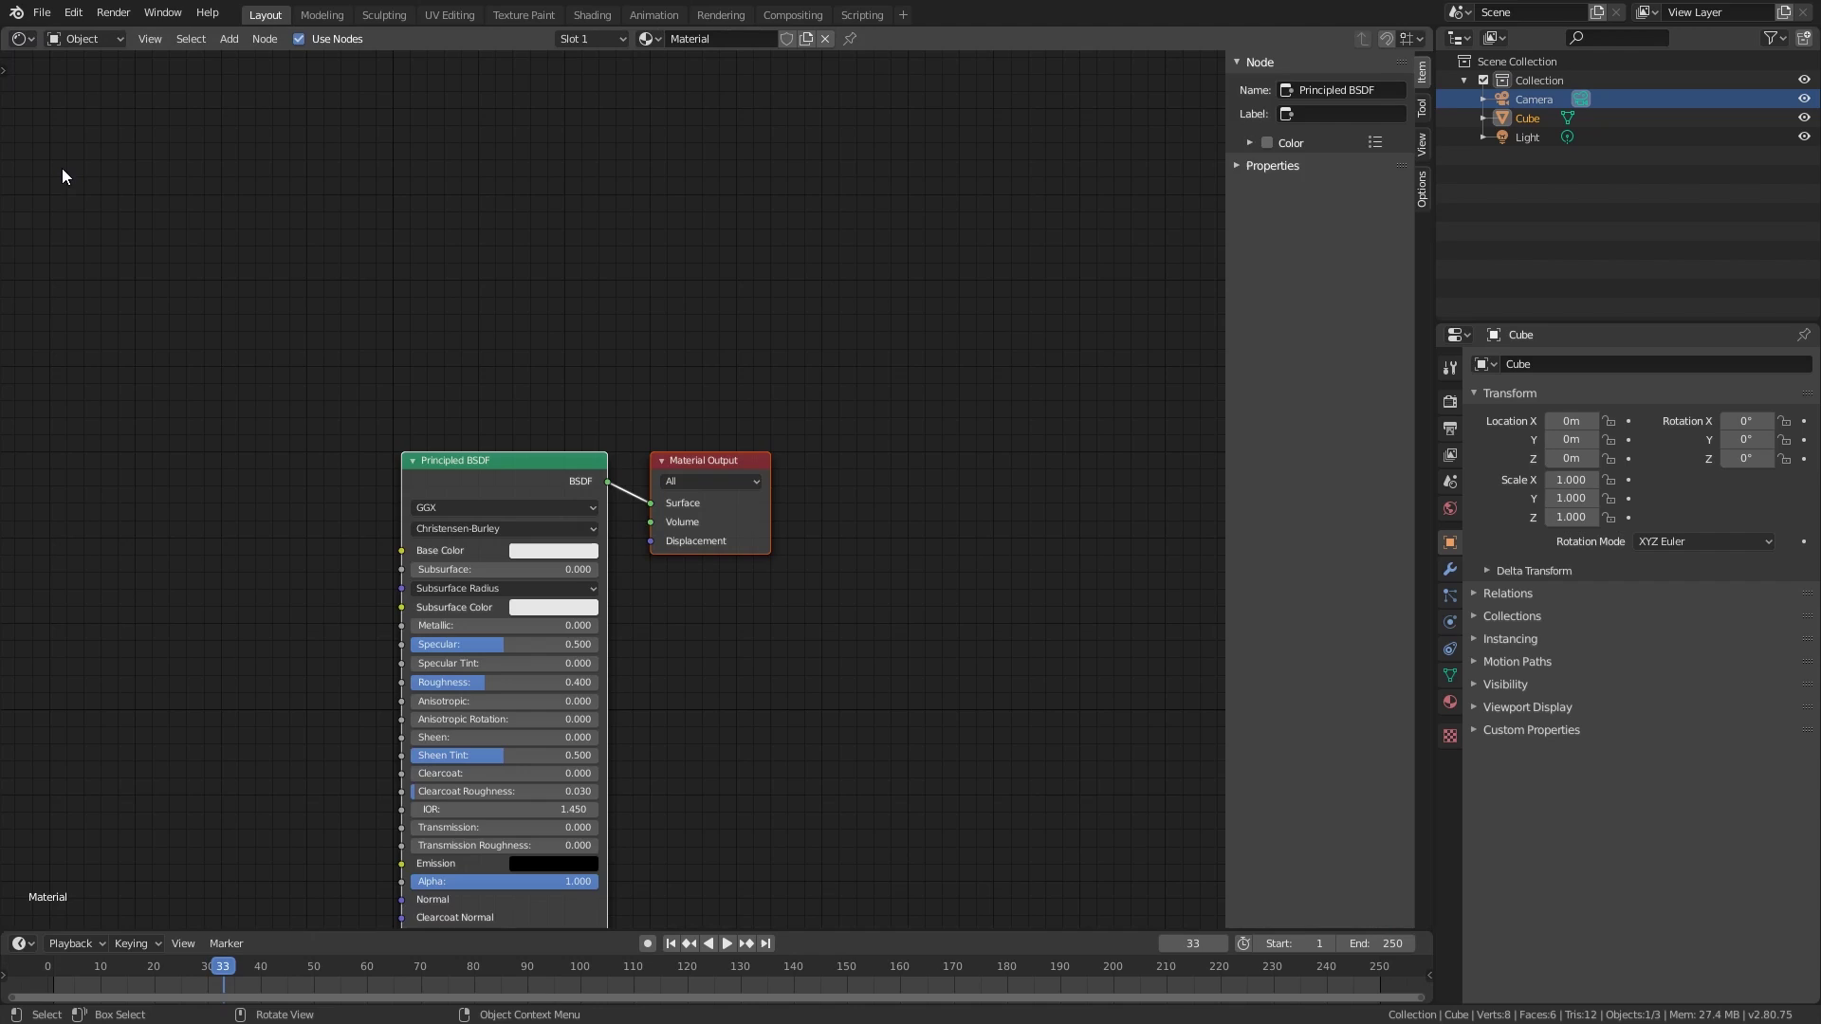
- Make the top-right area a 3D Viewport and the lower-right area an Outliner
click(1462, 38)
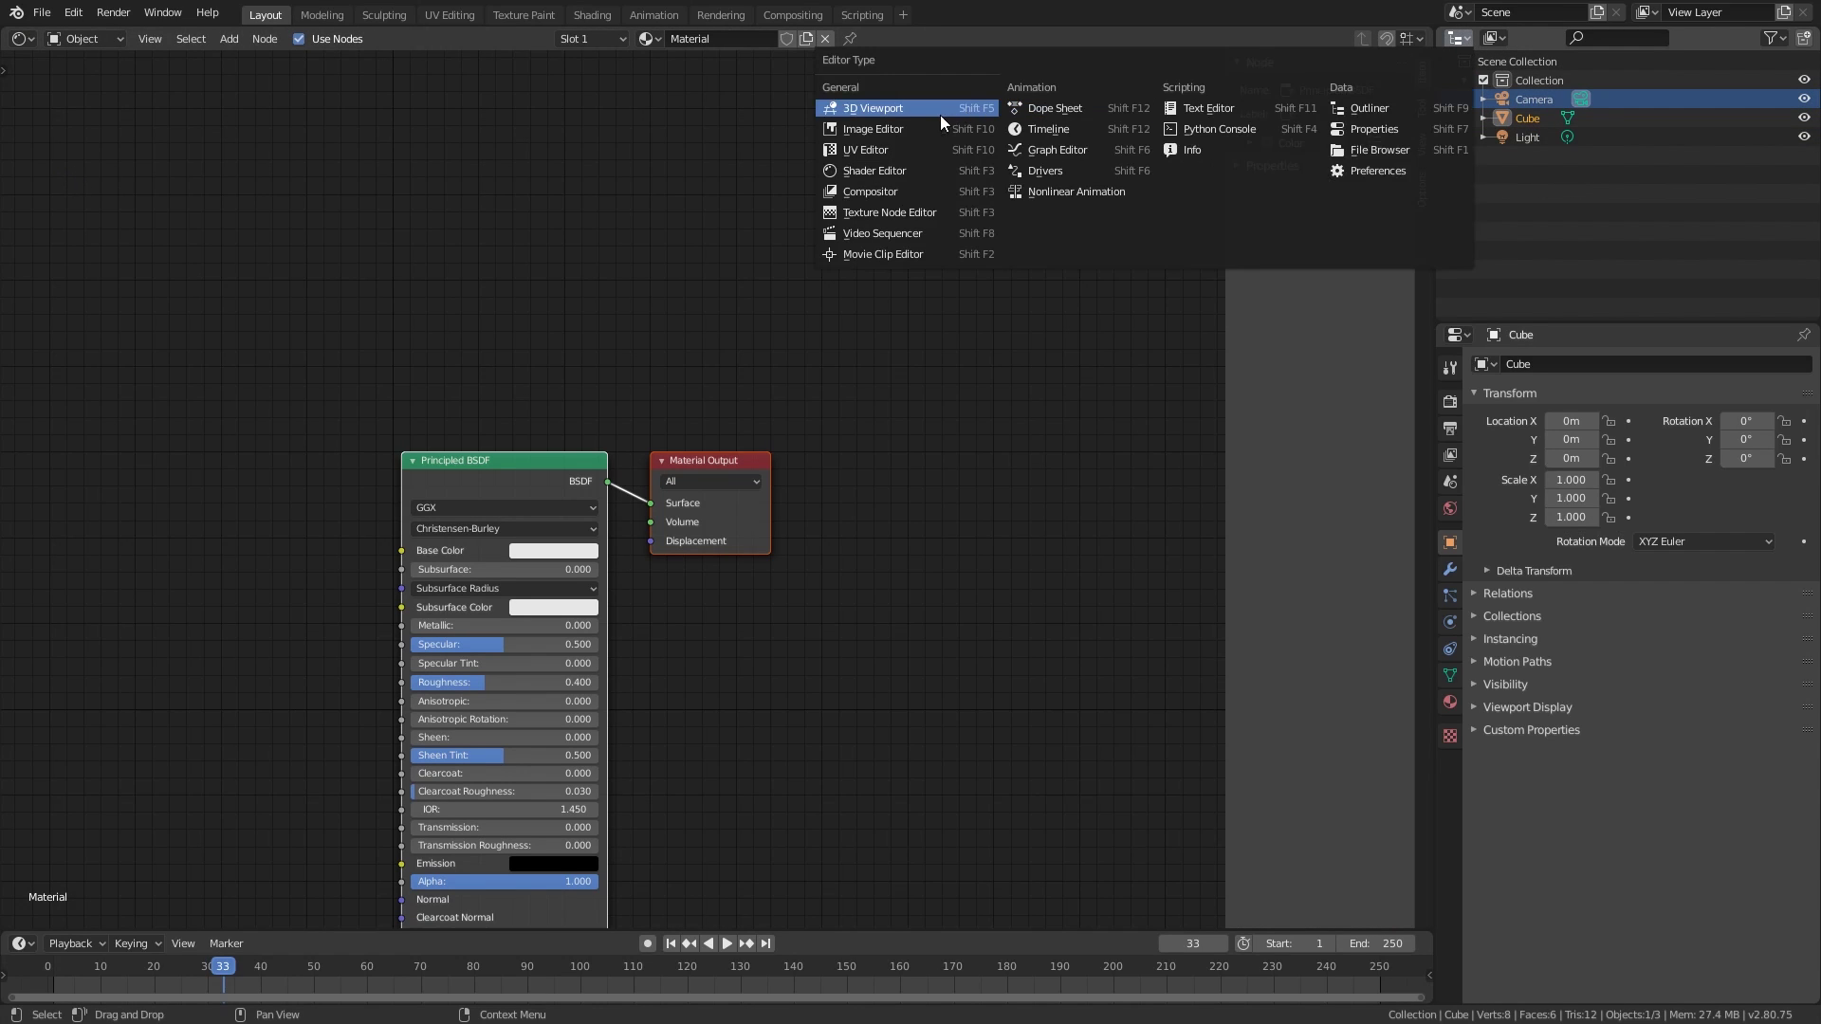
click(892, 110)
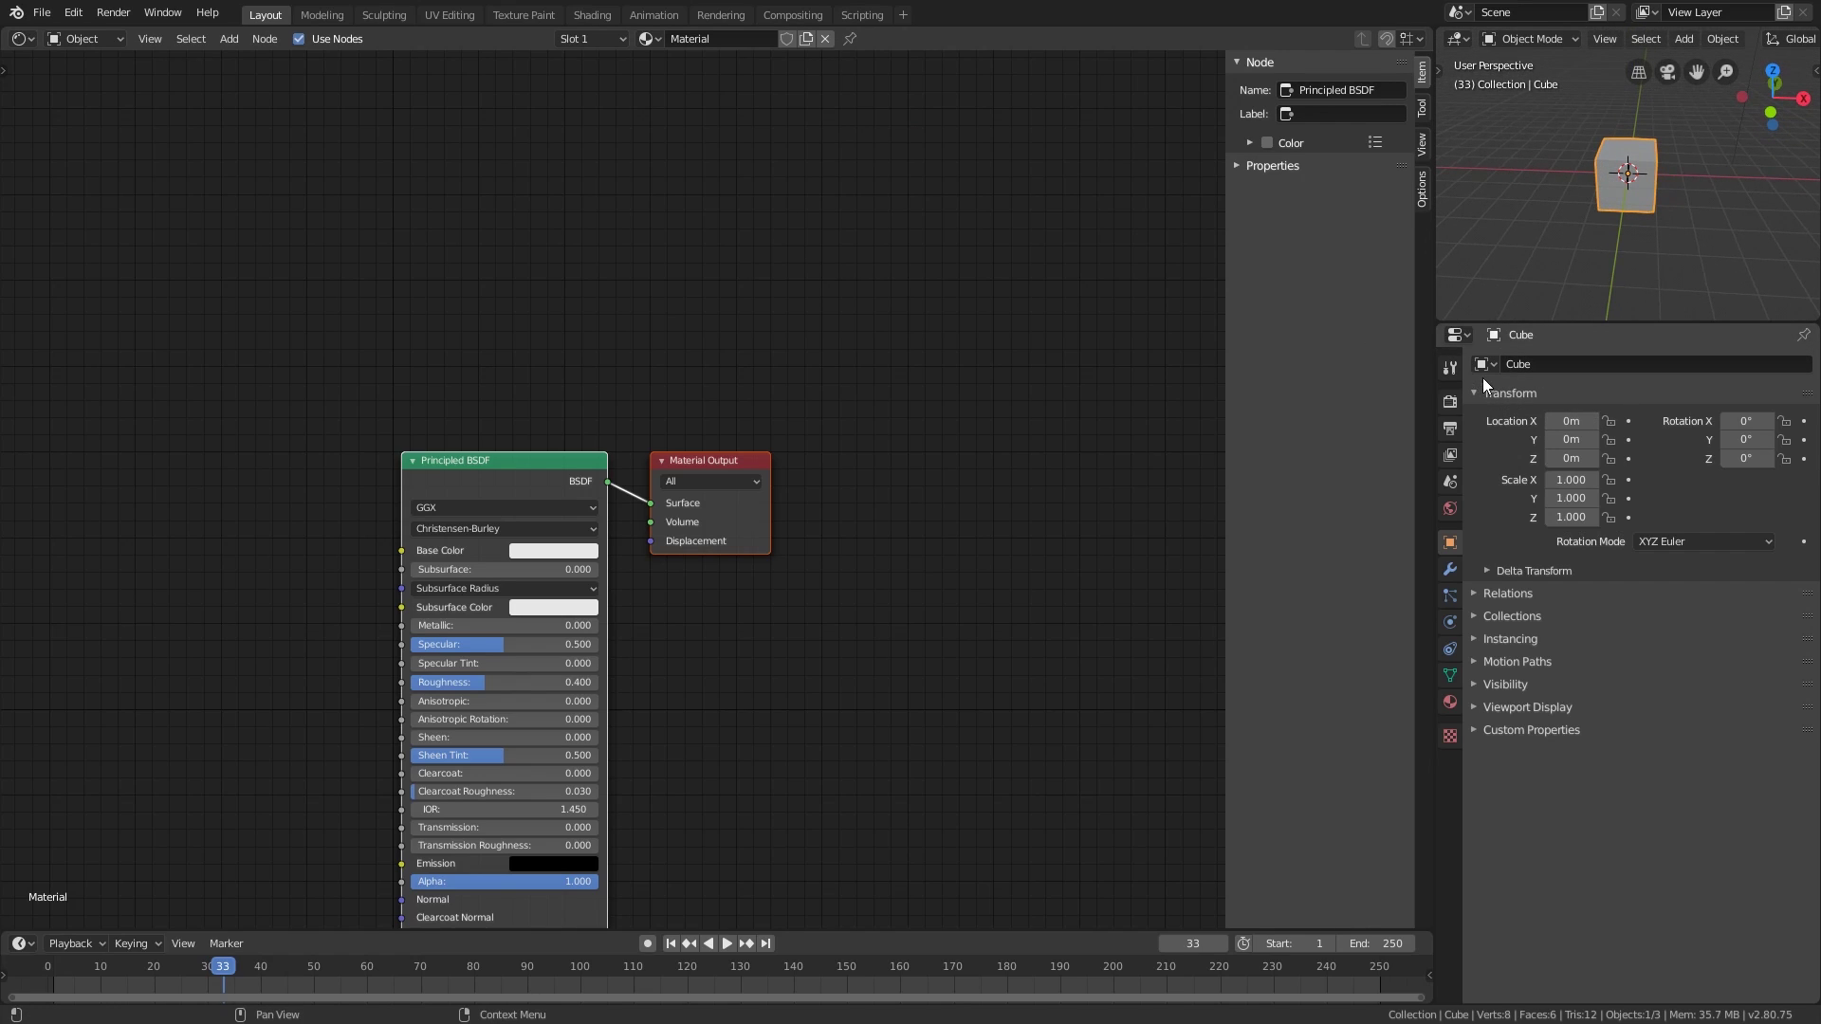
click(1463, 339)
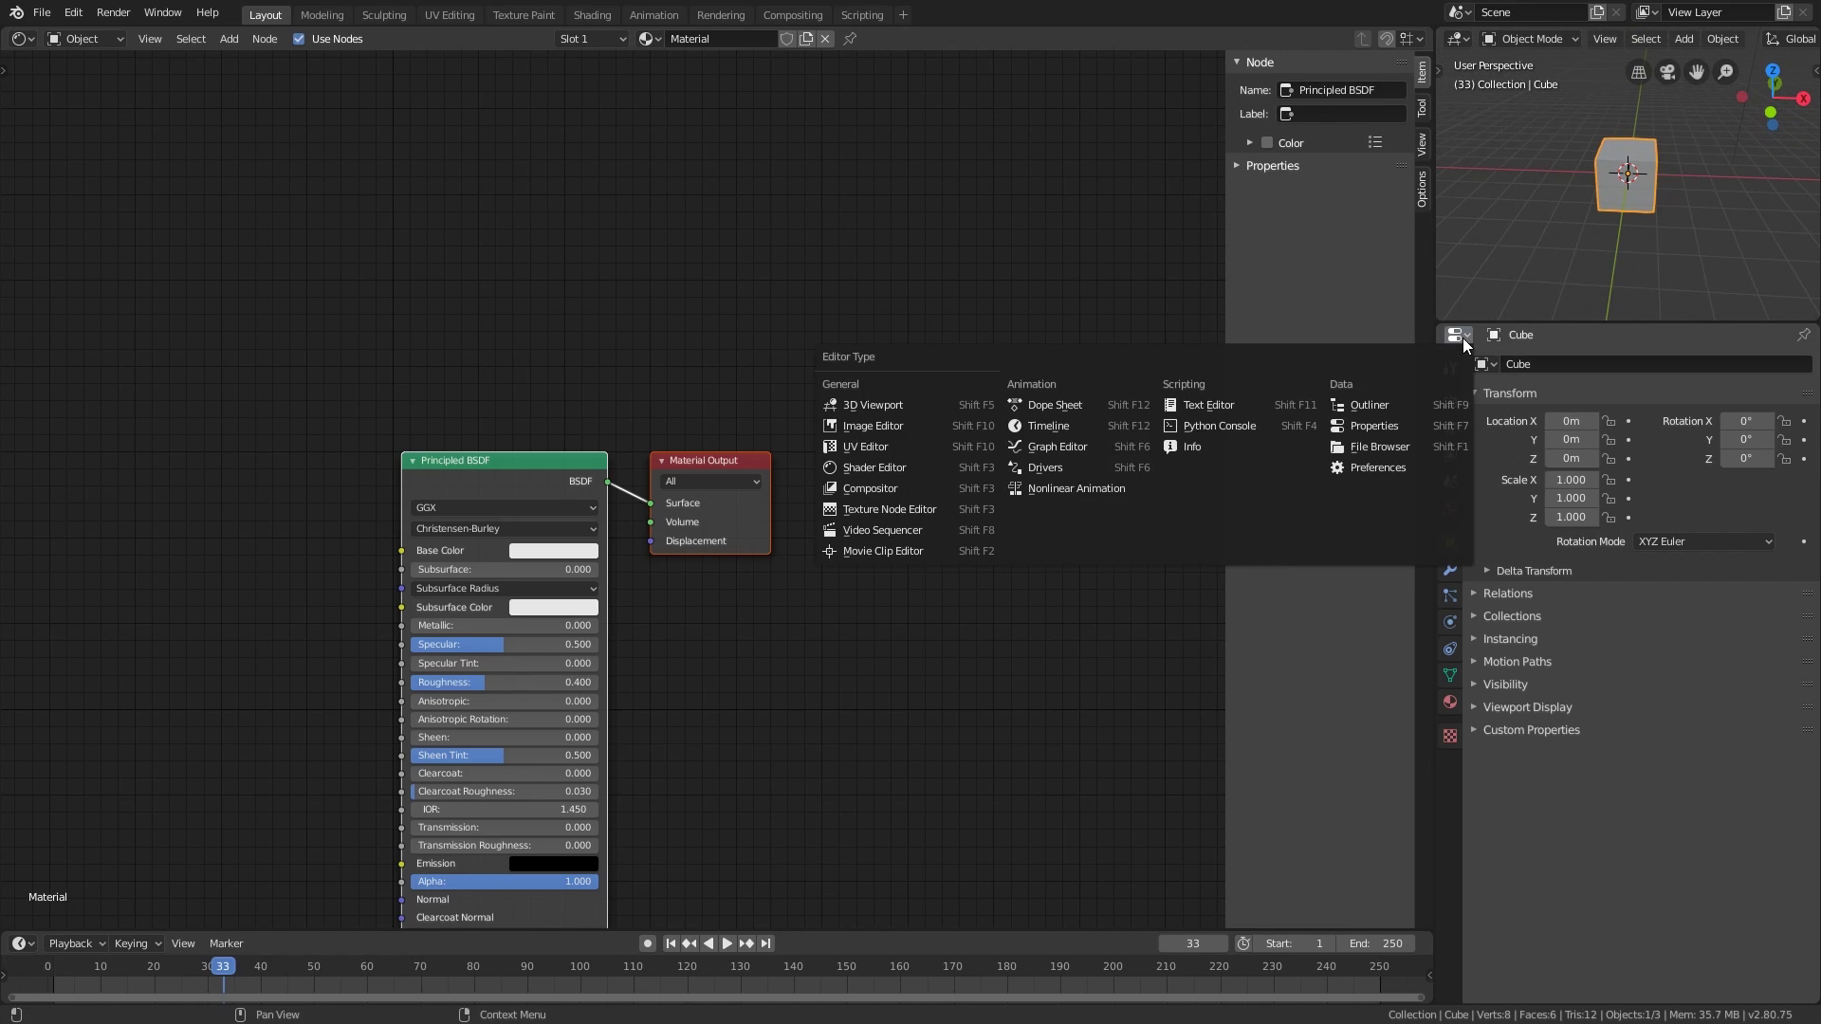
click(1362, 406)
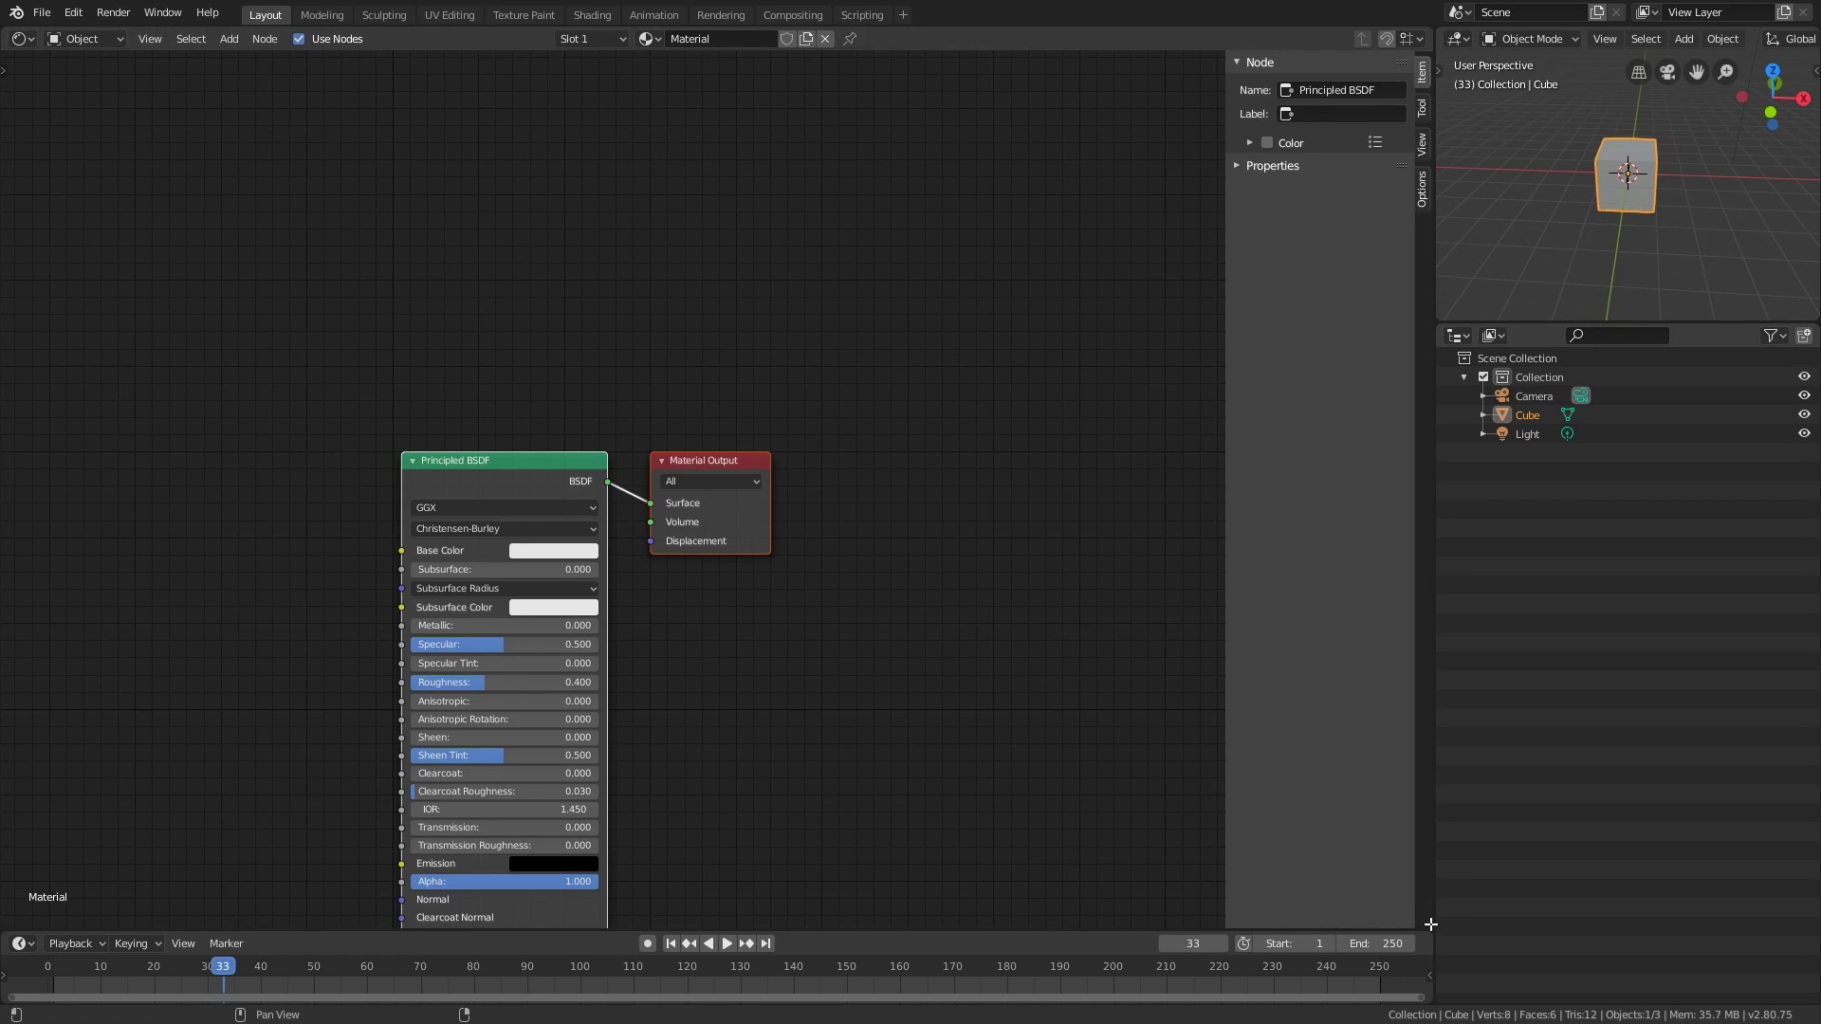
- Drag from the Shader Editor's corner to split off additional node editors
drag(1429, 917, 729, 465)
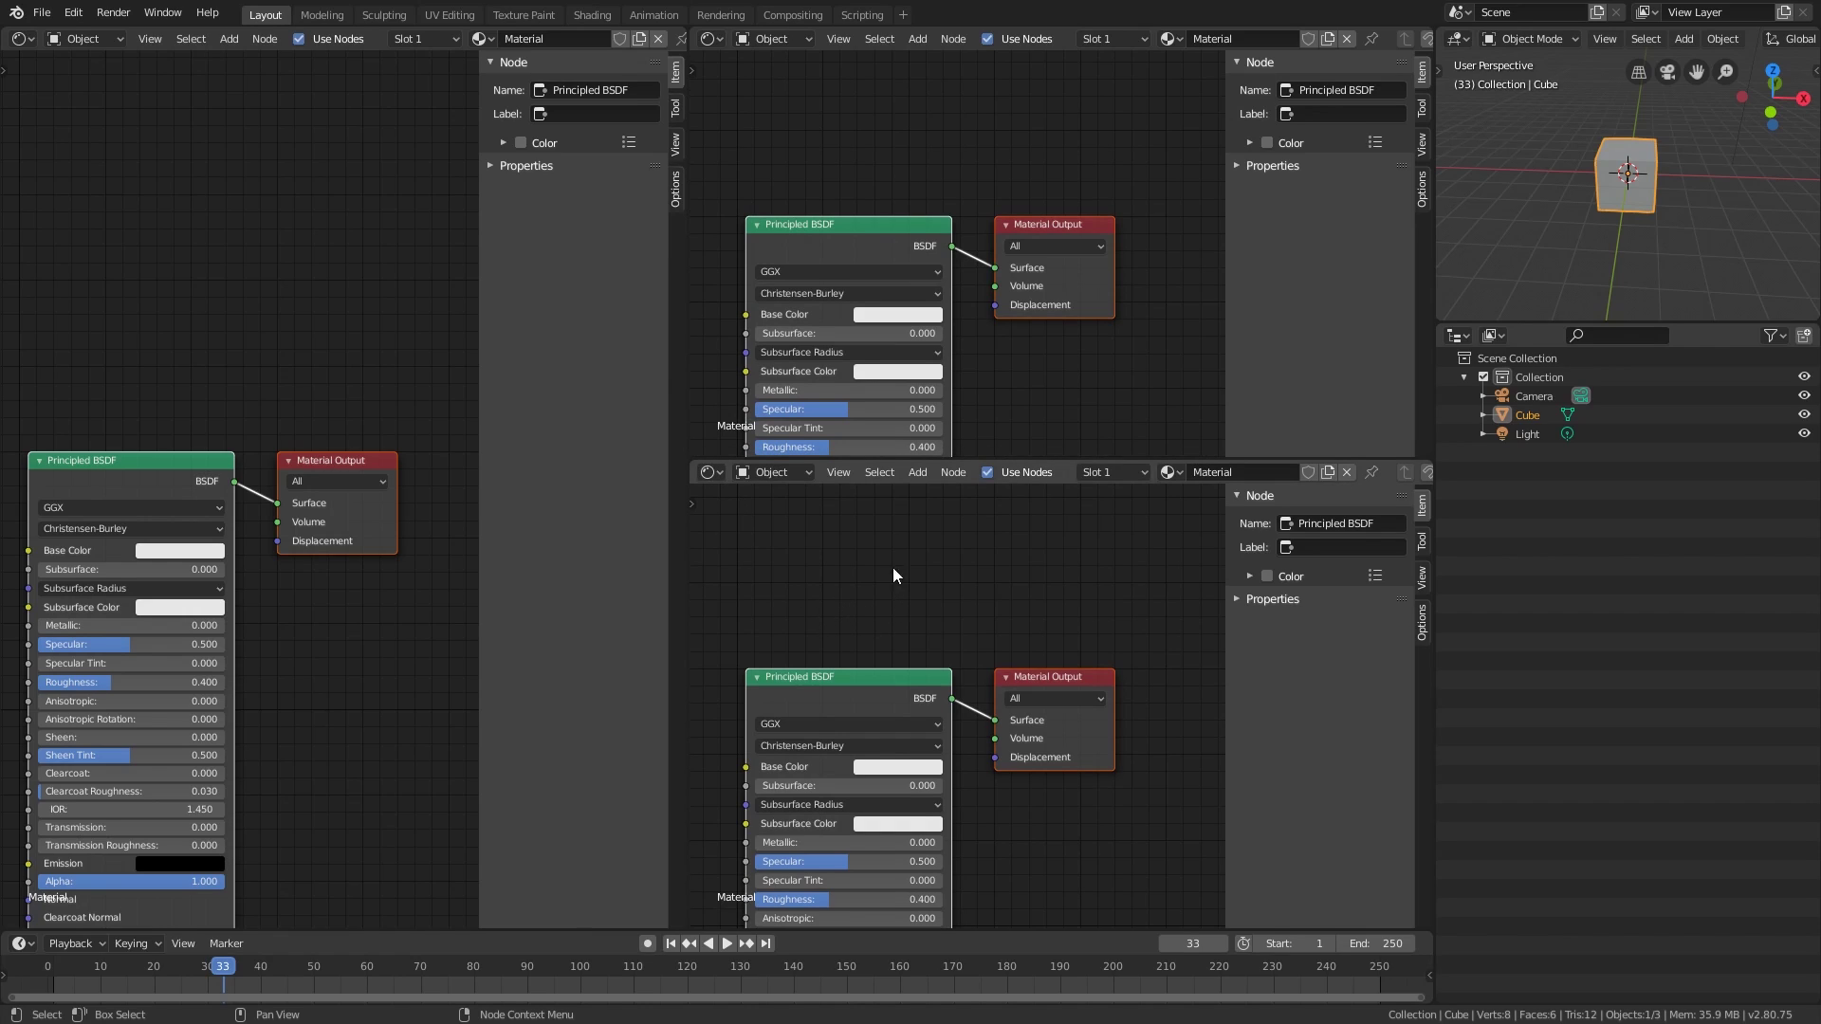
- Switch the lower node editor to a Graph Editor and nudge its view
click(709, 472)
click(930, 582)
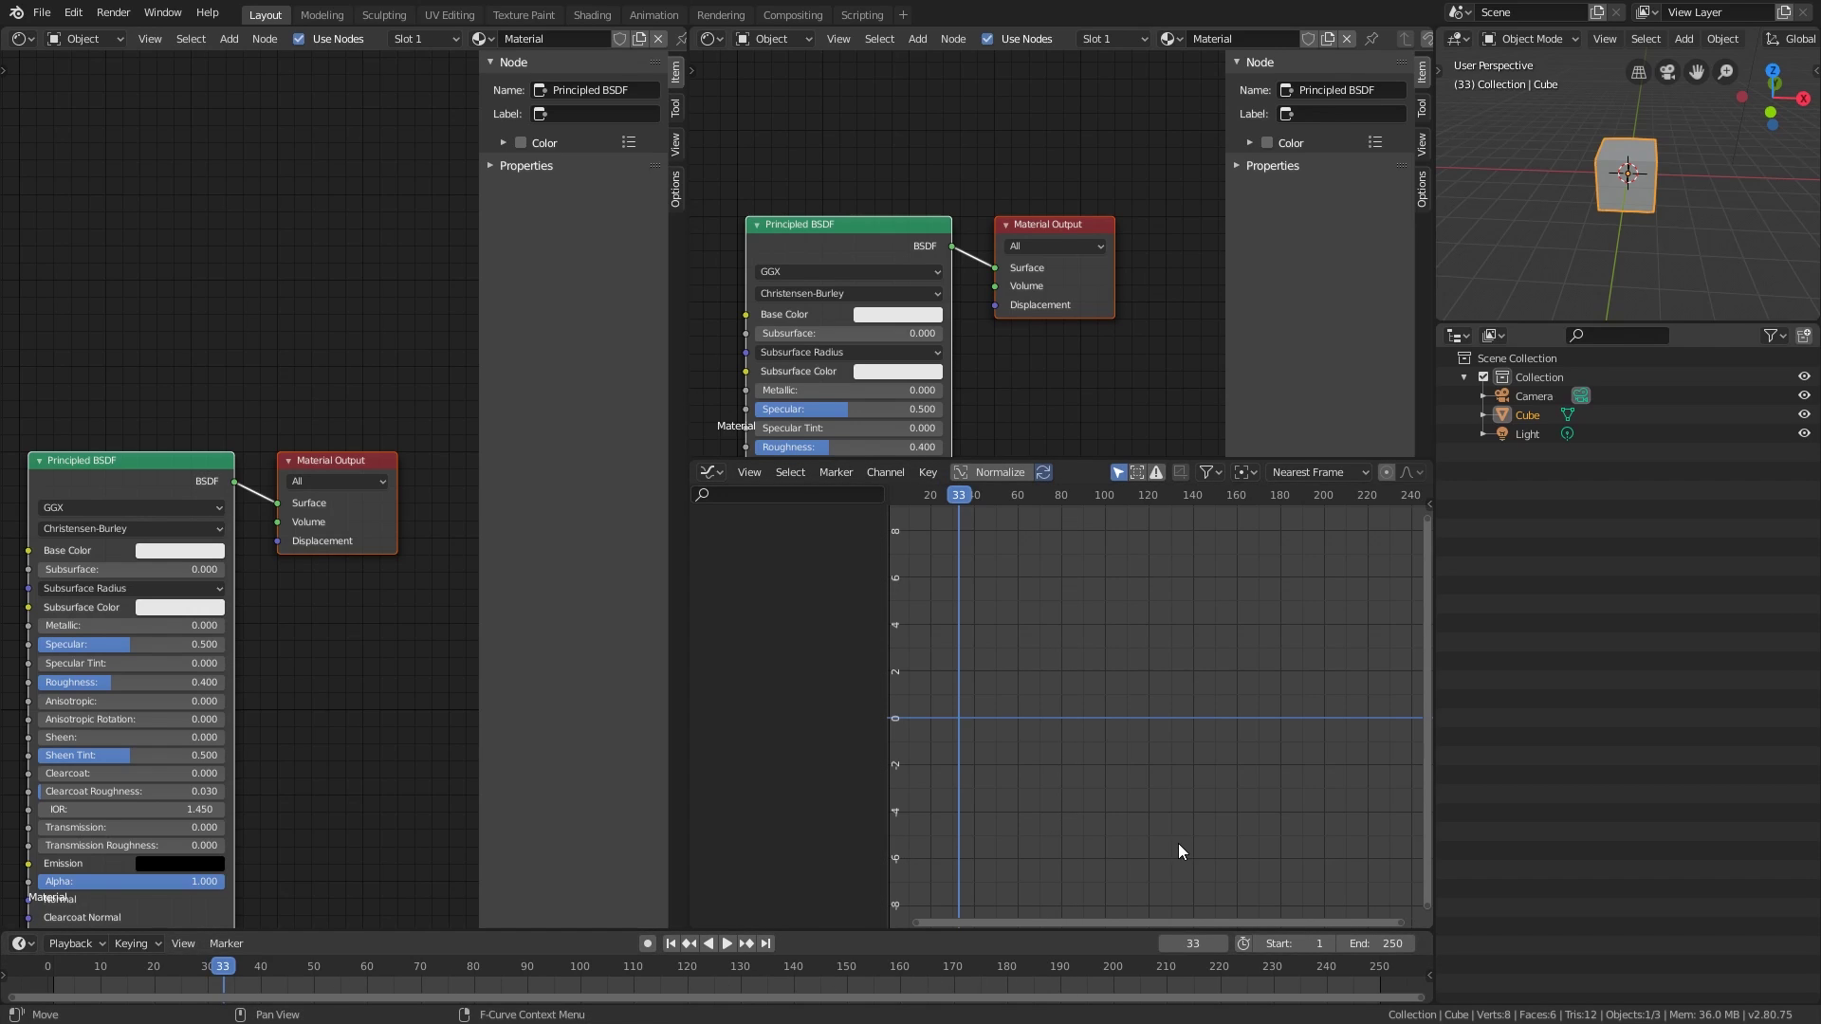
middle_drag(1182, 829, 1184, 841)
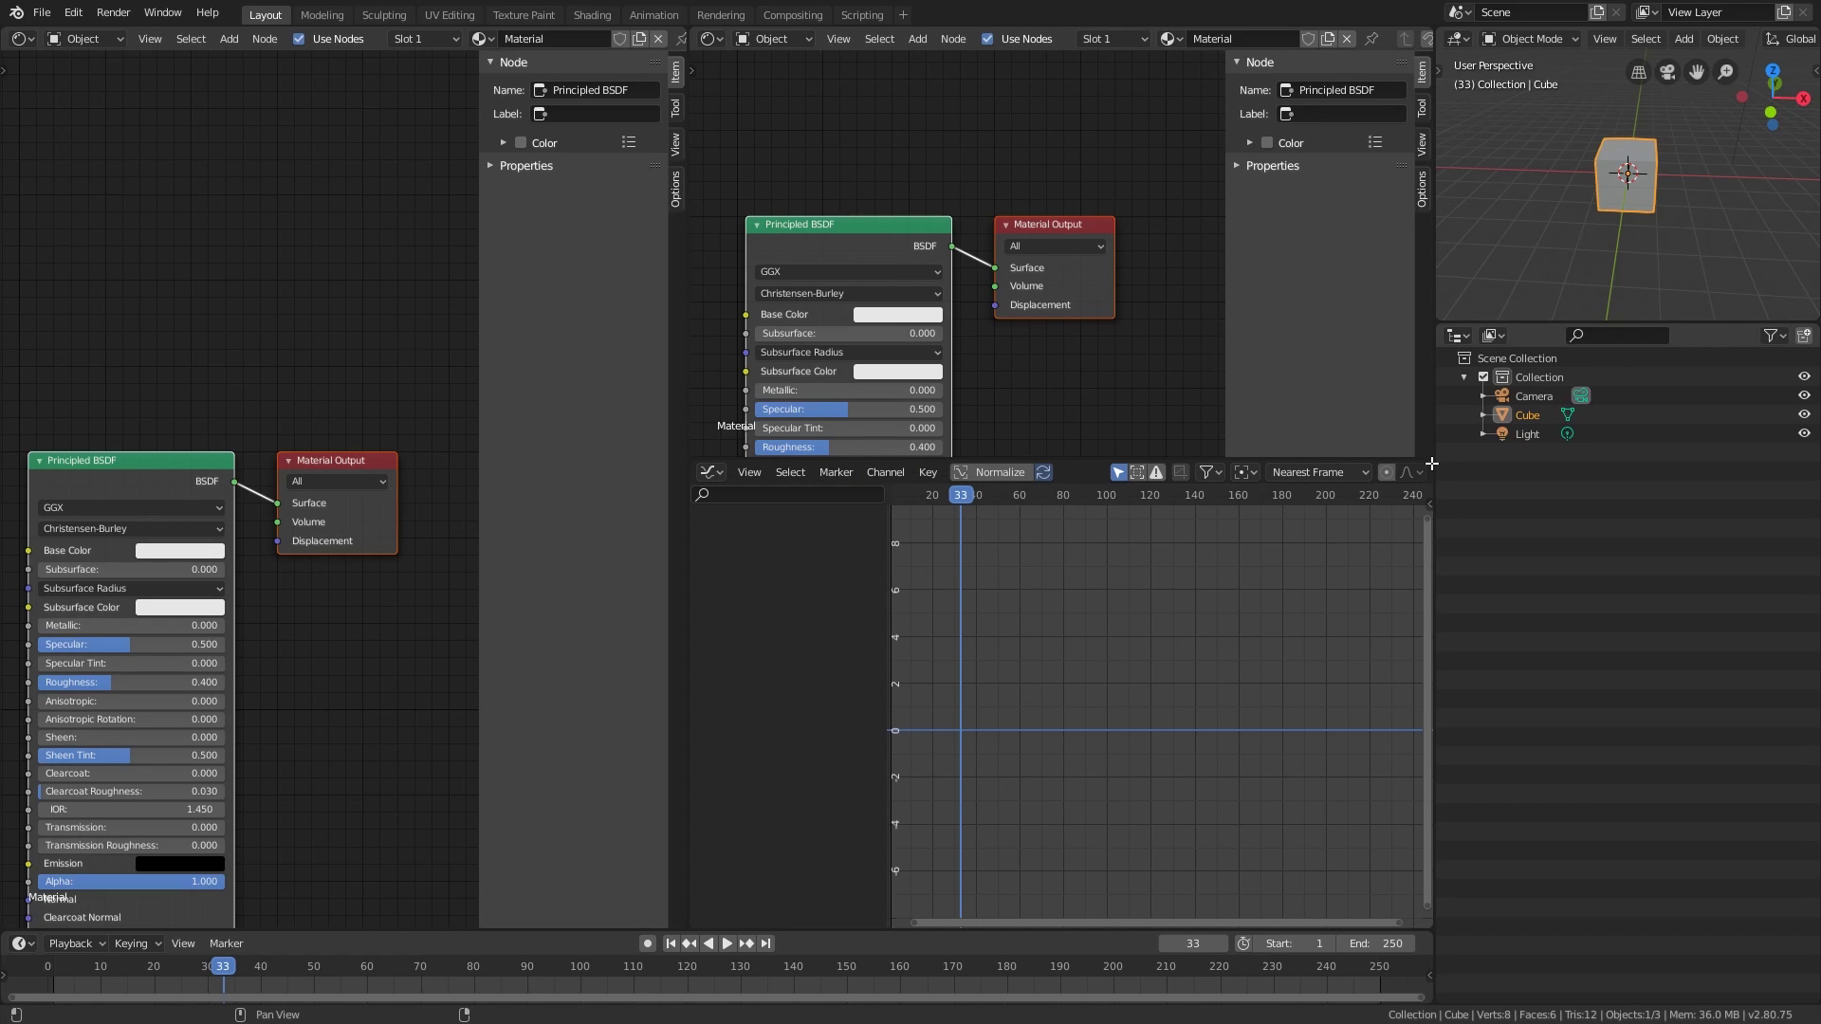
- Join the Graph Editor over its neighbours, then visit UV Editing, Animation and Rendering workspaces
drag(1432, 462, 1410, 430)
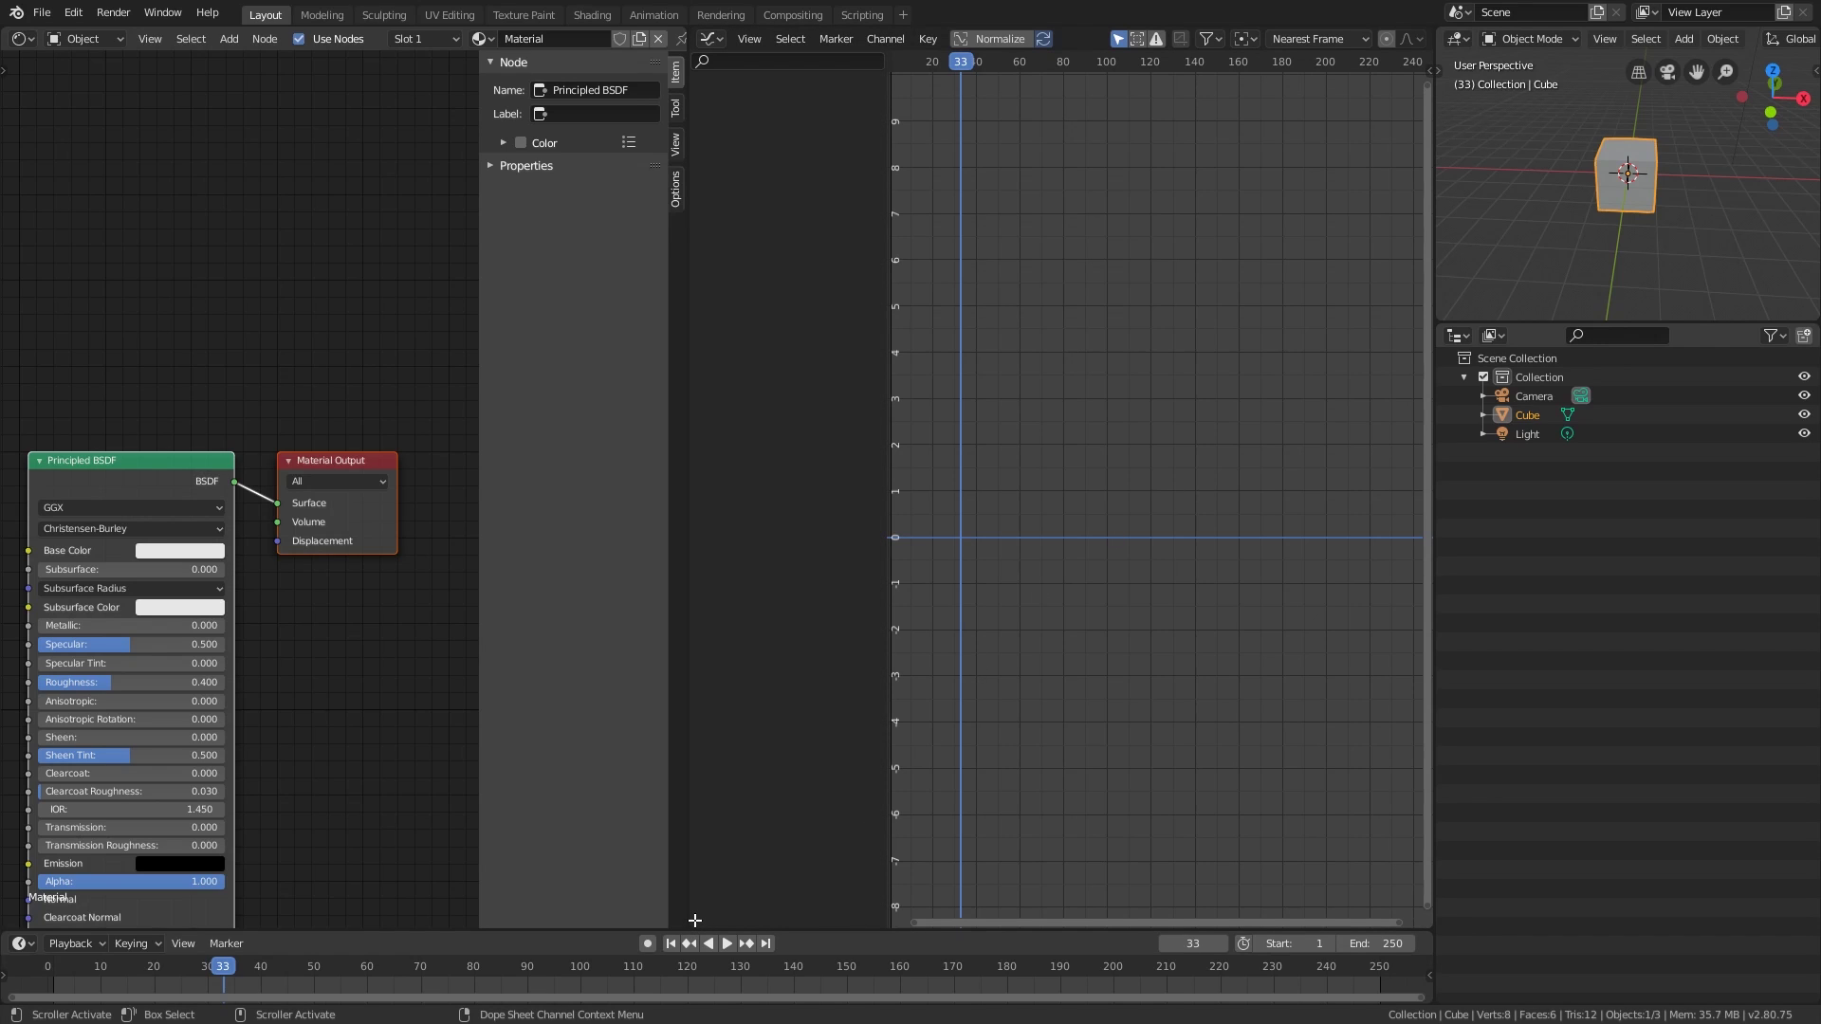
drag(696, 921, 629, 908)
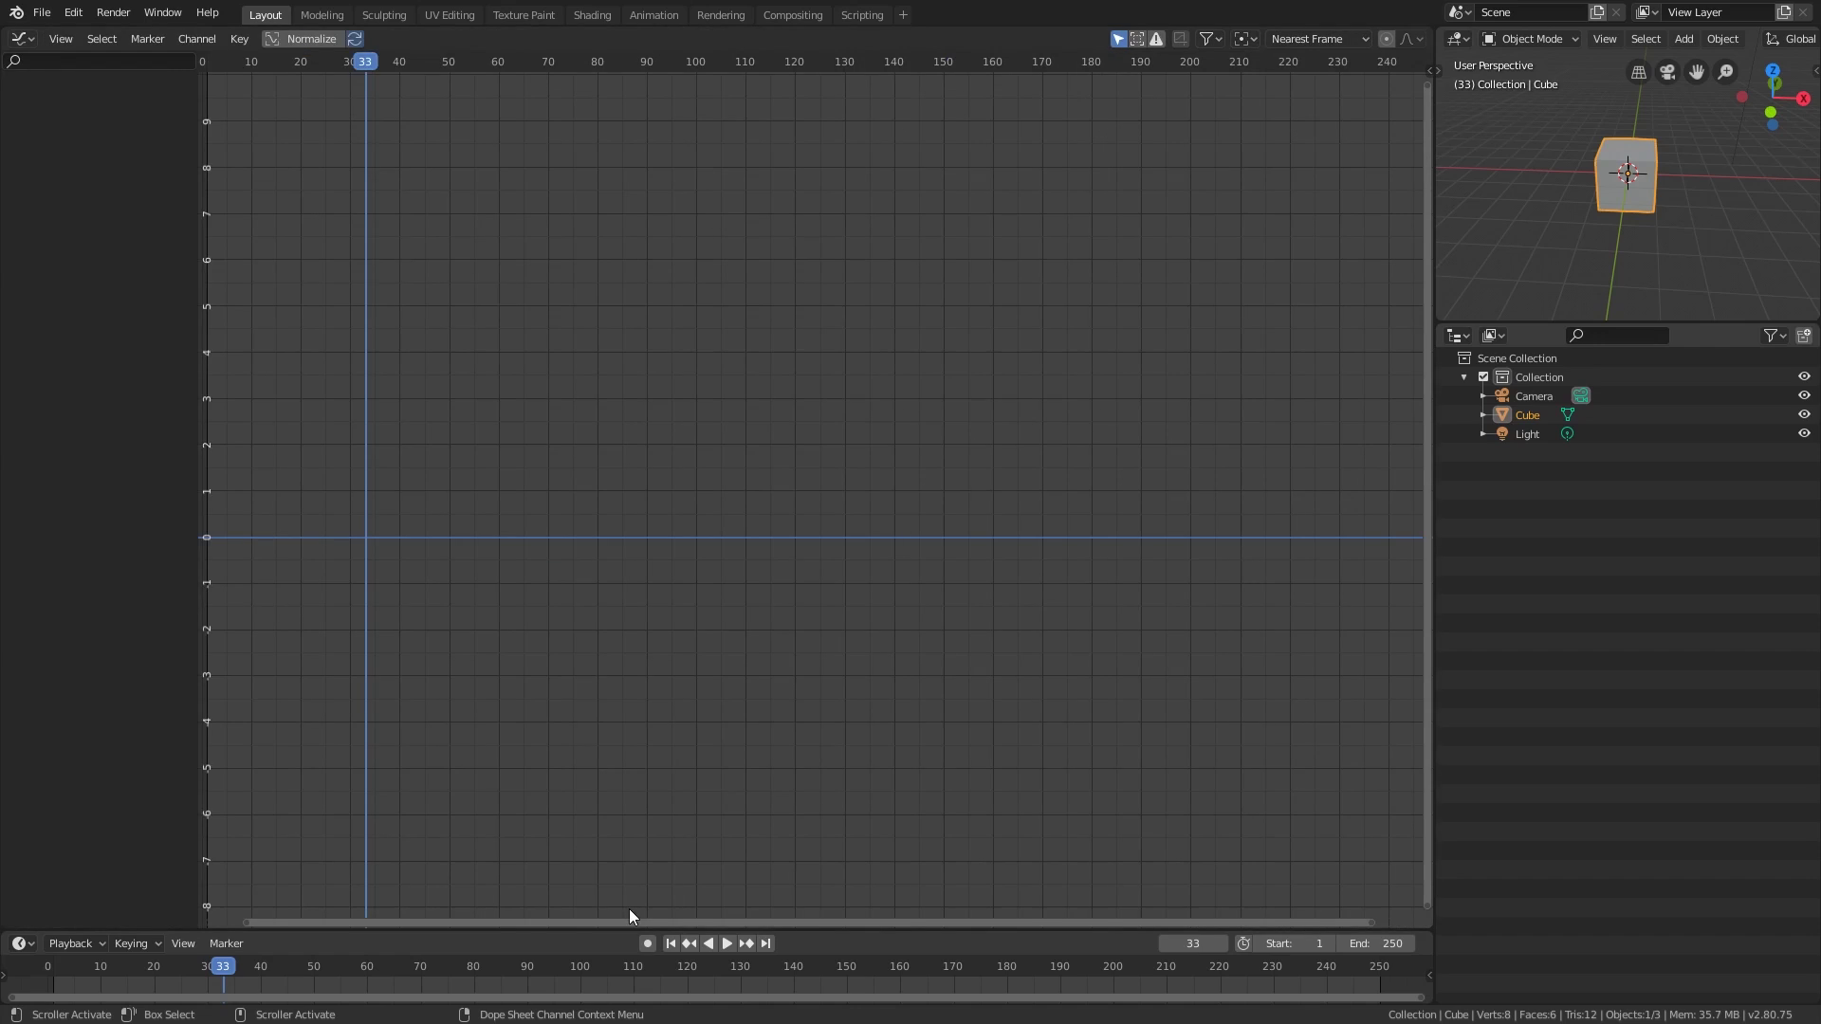
click(437, 19)
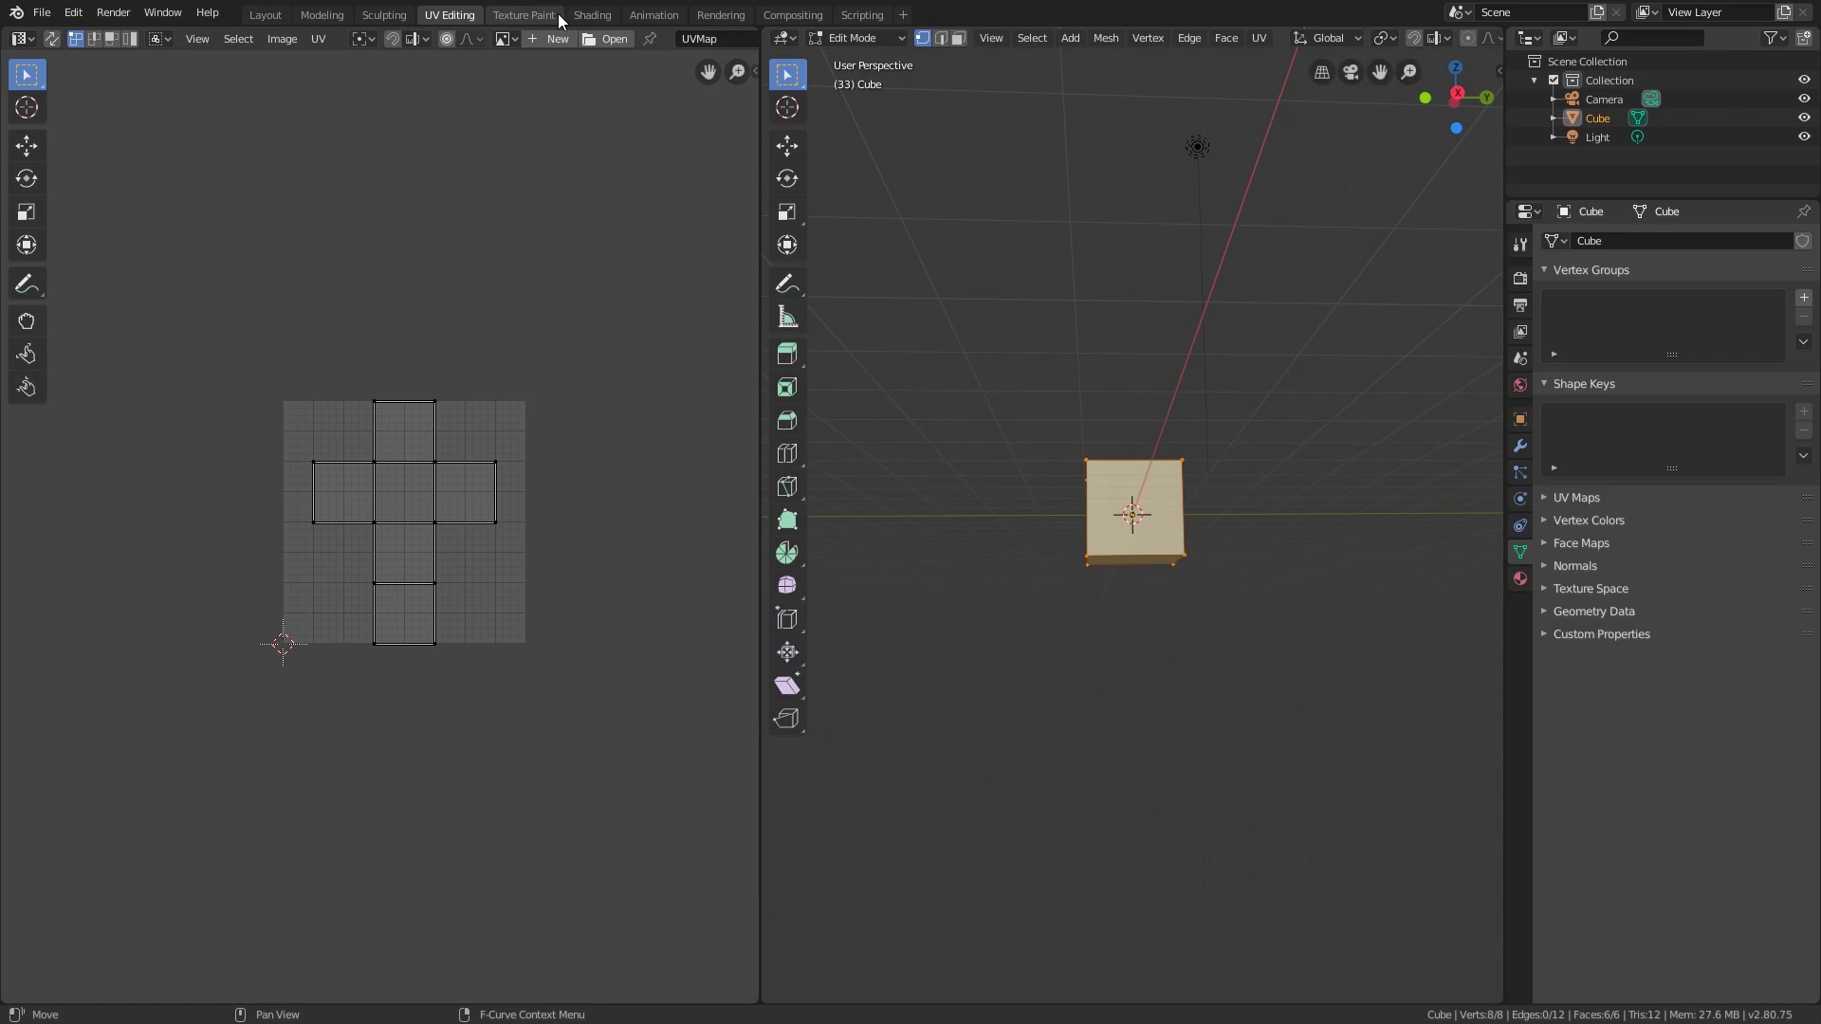
click(647, 16)
click(713, 16)
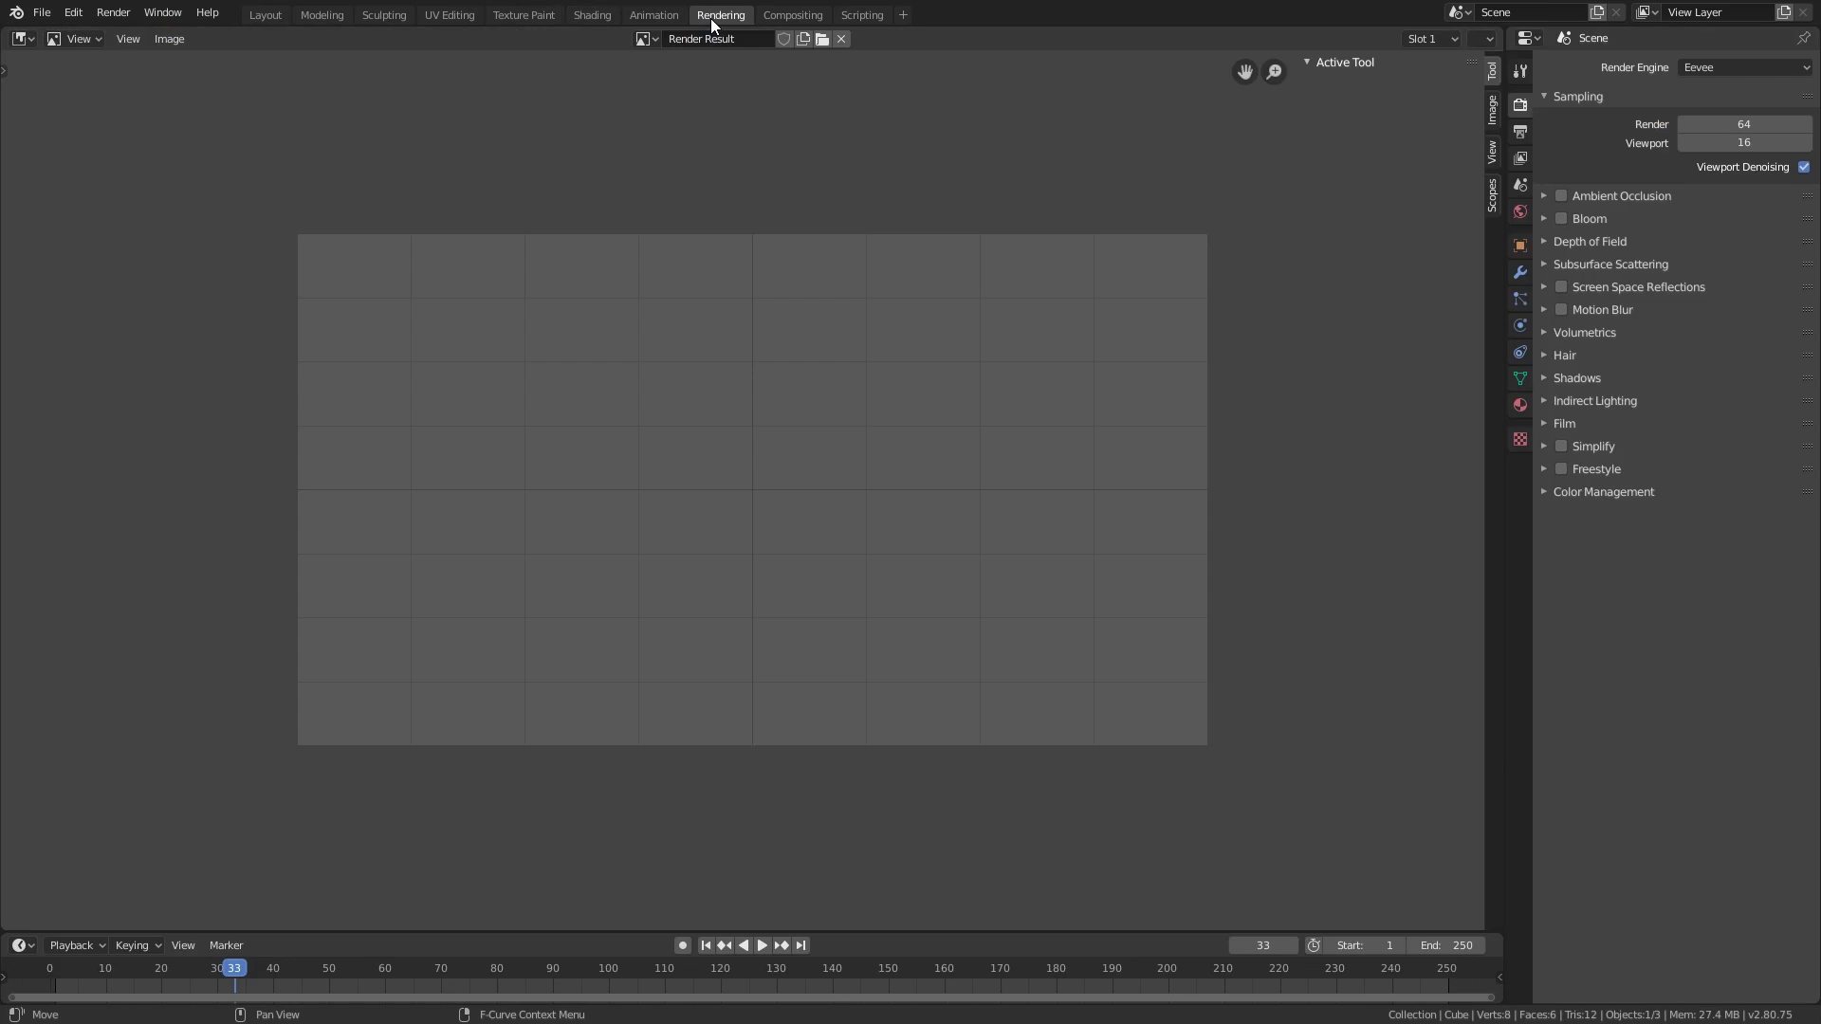